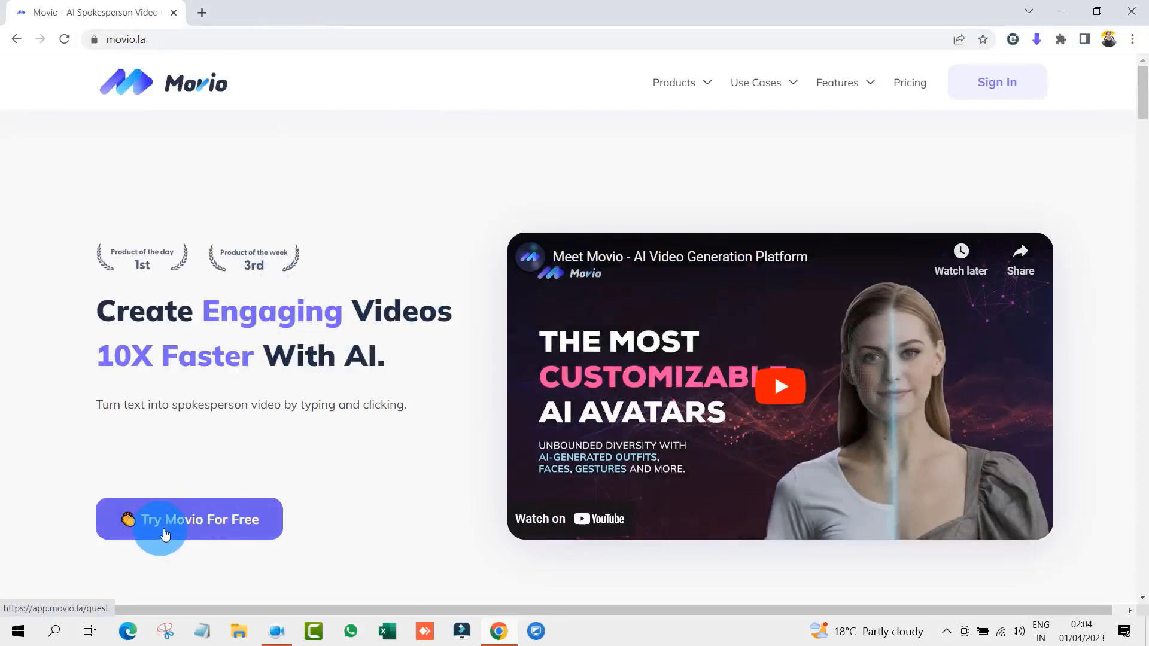
# Sign in to Movio with a Google account and confirm the sign-in
pyautogui.click(1002, 85)
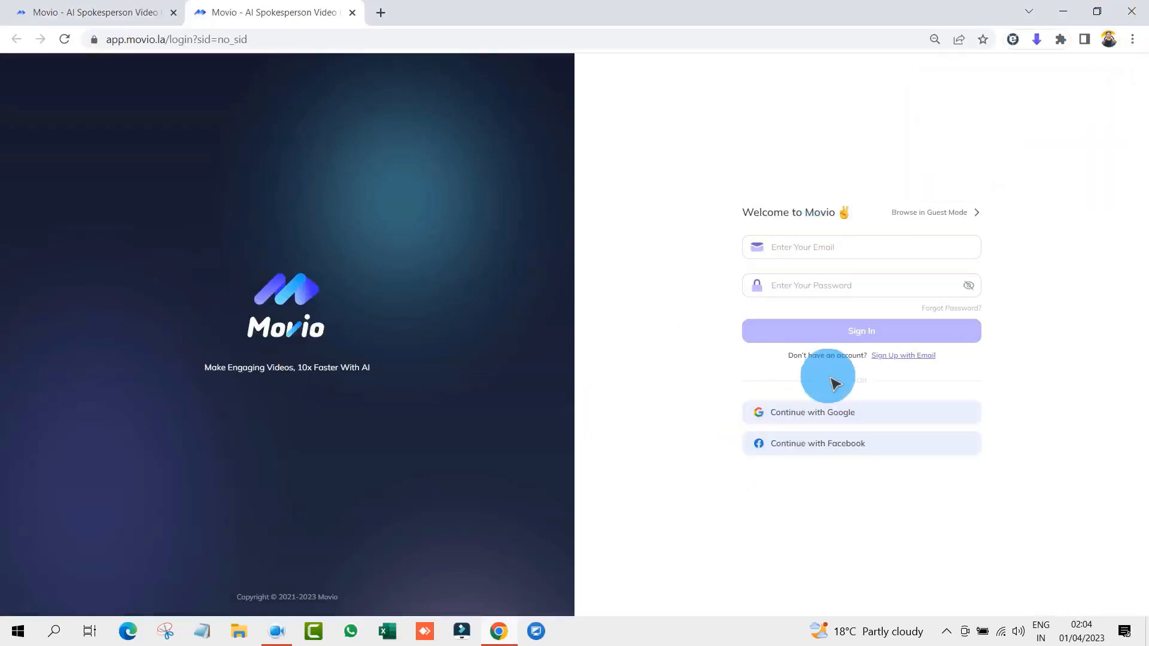
pyautogui.click(778, 416)
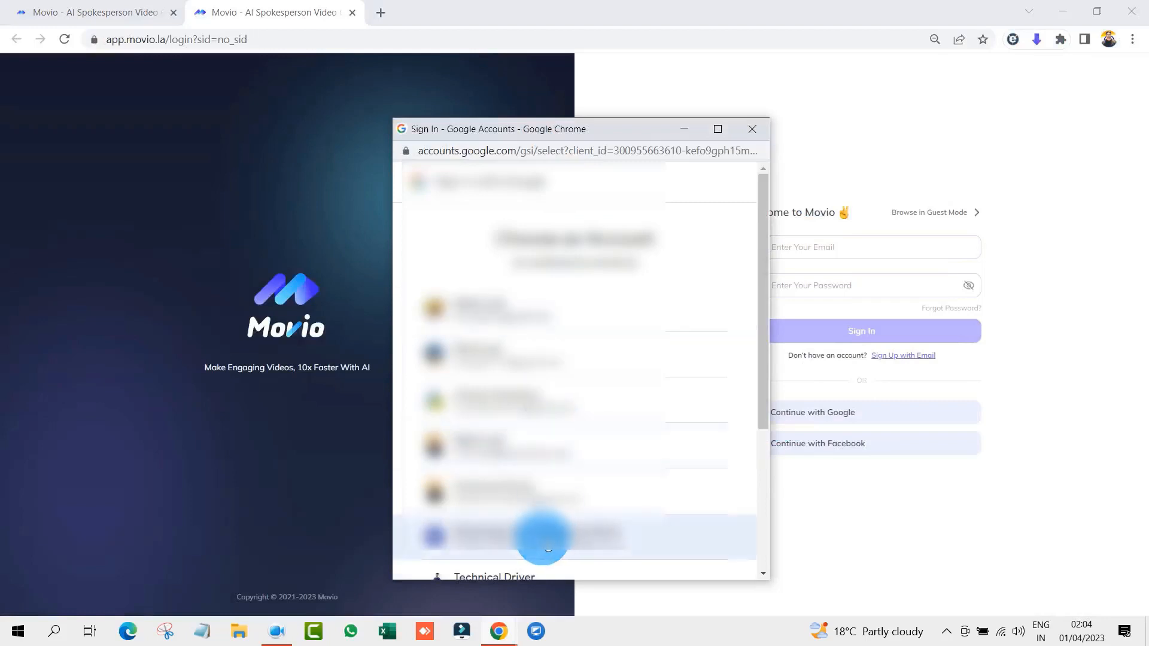
pyautogui.click(548, 548)
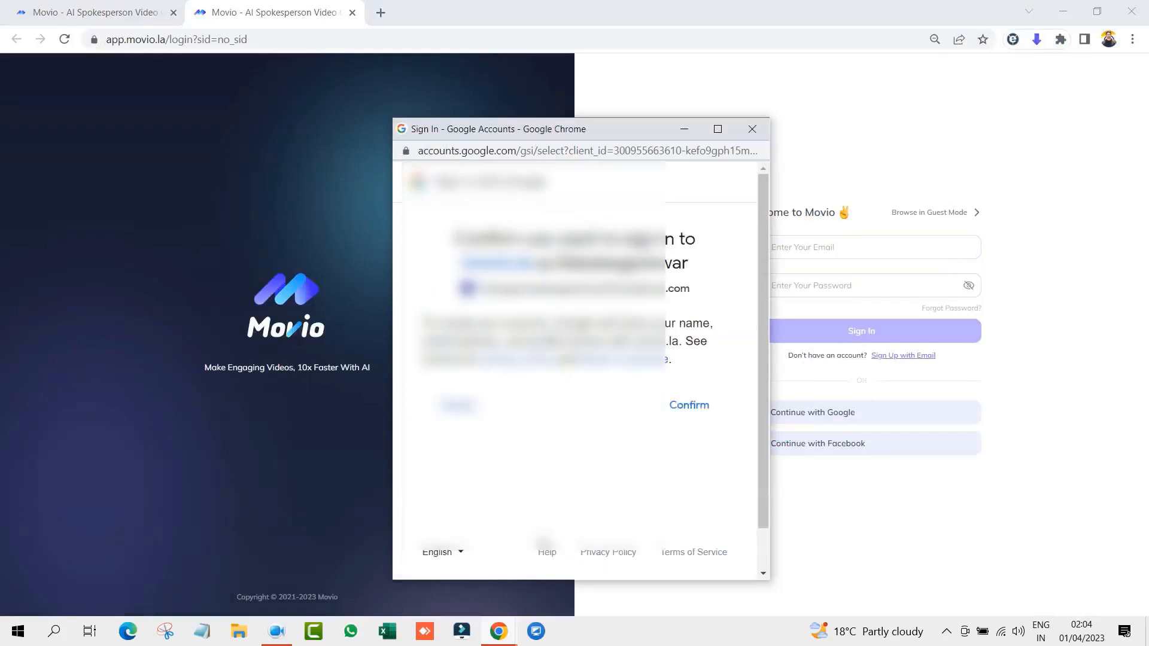
pyautogui.click(679, 405)
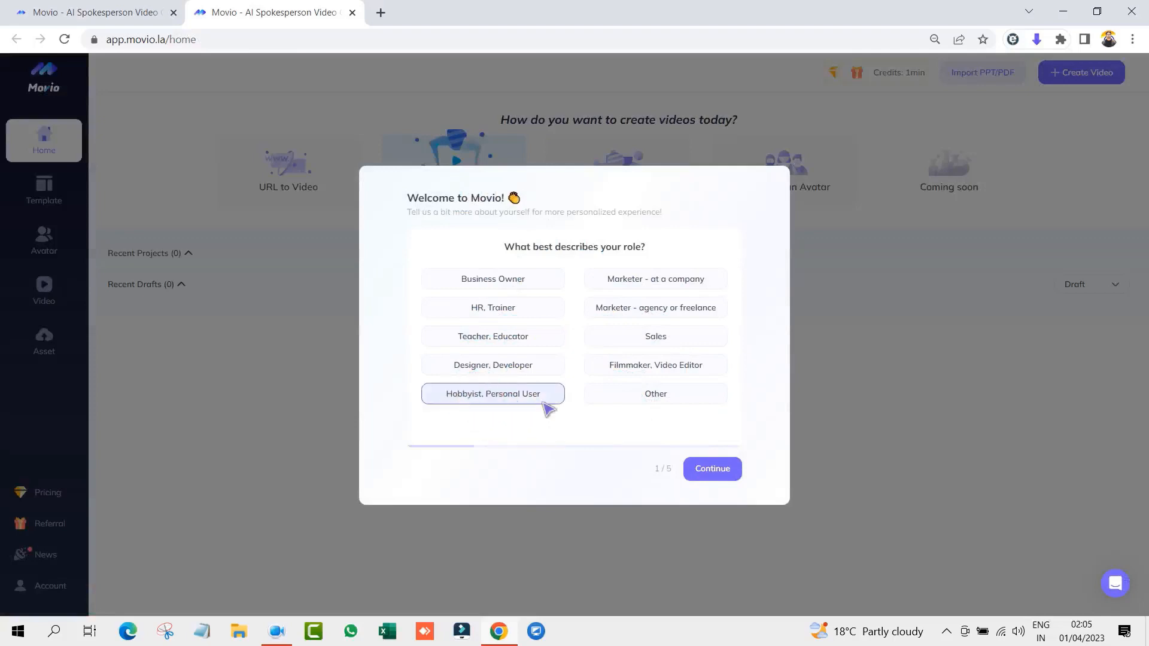
# Complete the welcome survey as Hobbyist, Personal User in Entertainment, Games, Sports, company size Only me, creating Entertainment videos, and submit it
pyautogui.click(698, 471)
pyautogui.click(496, 432)
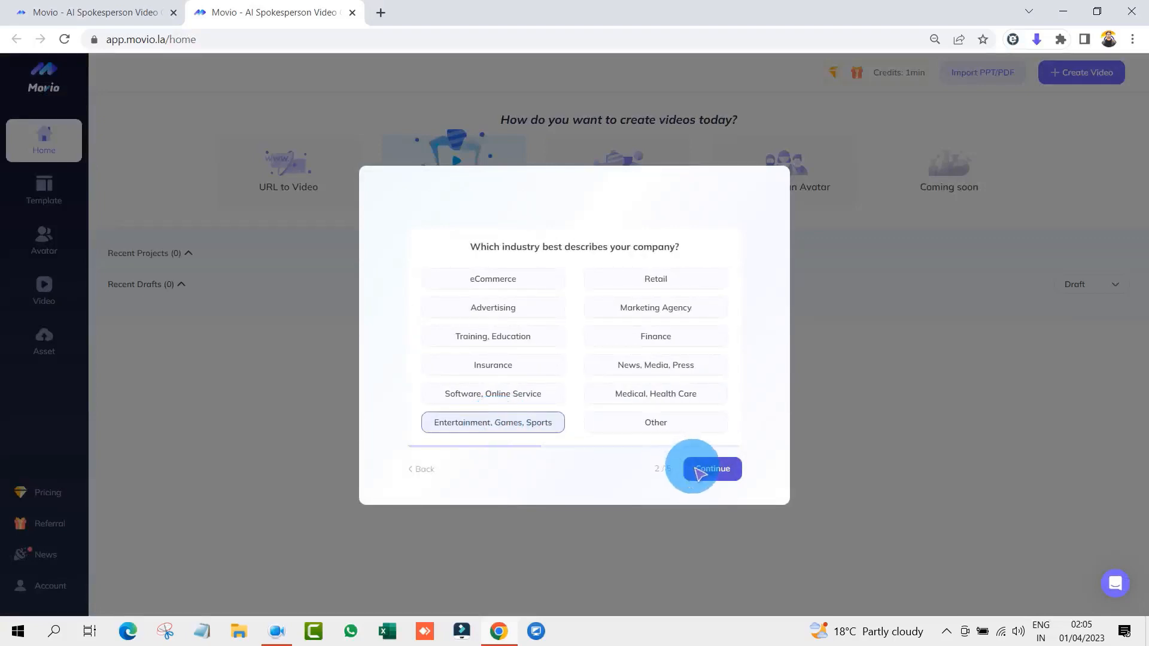
pyautogui.click(492, 286)
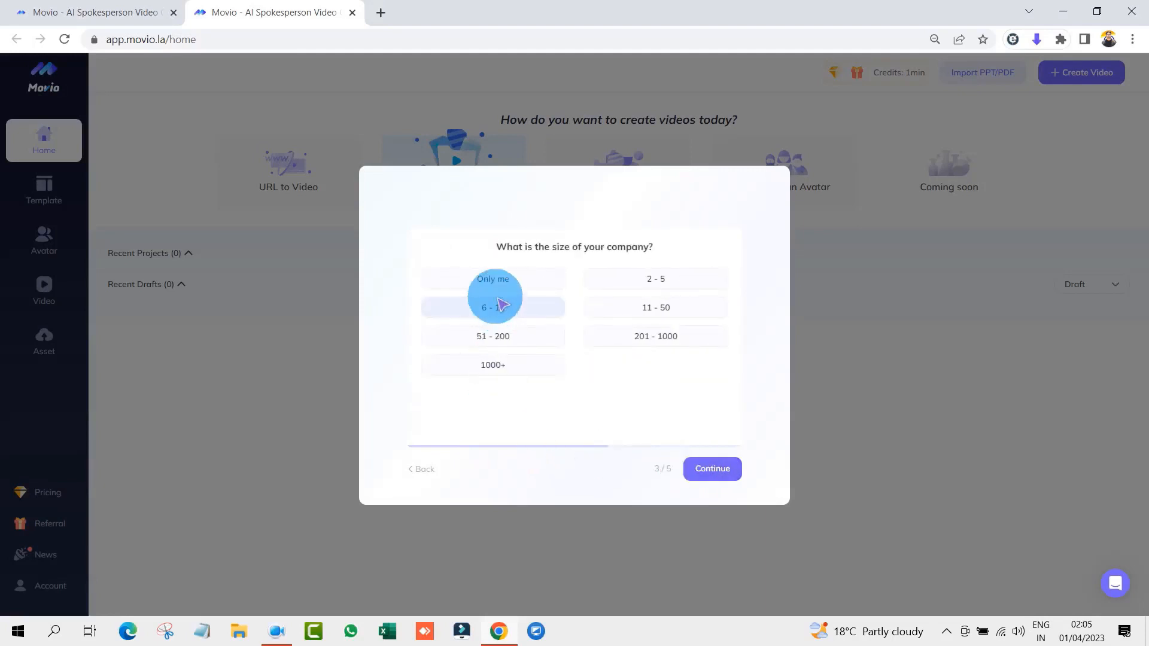
pyautogui.click(713, 469)
pyautogui.click(492, 368)
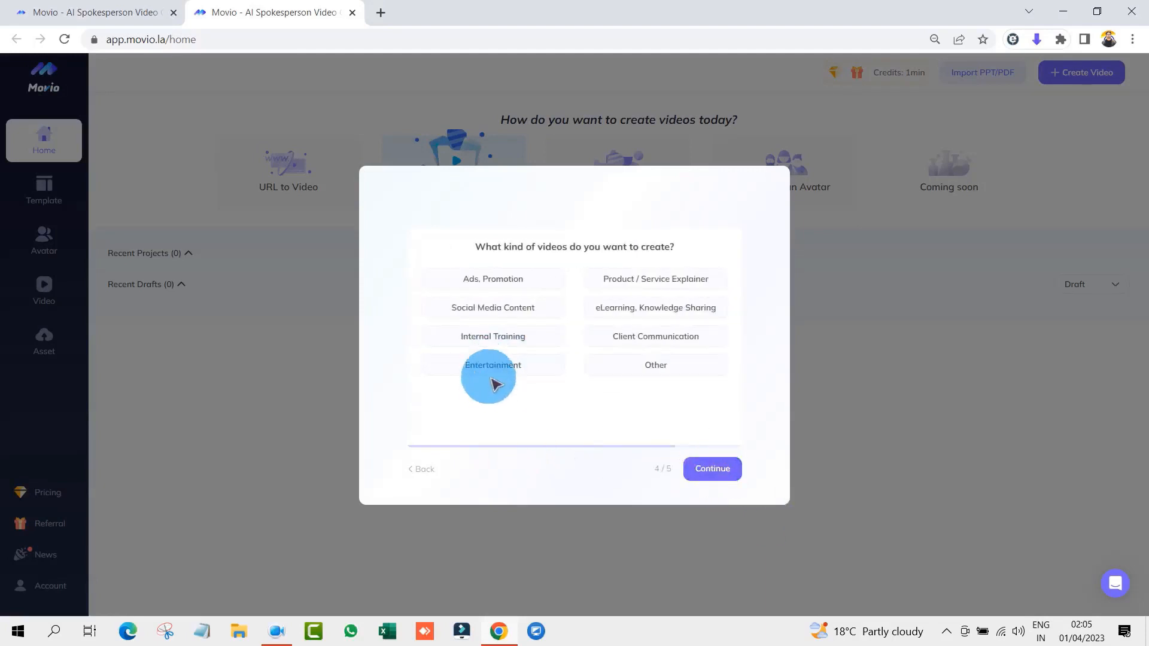
pyautogui.click(727, 476)
pyautogui.click(639, 284)
pyautogui.click(723, 474)
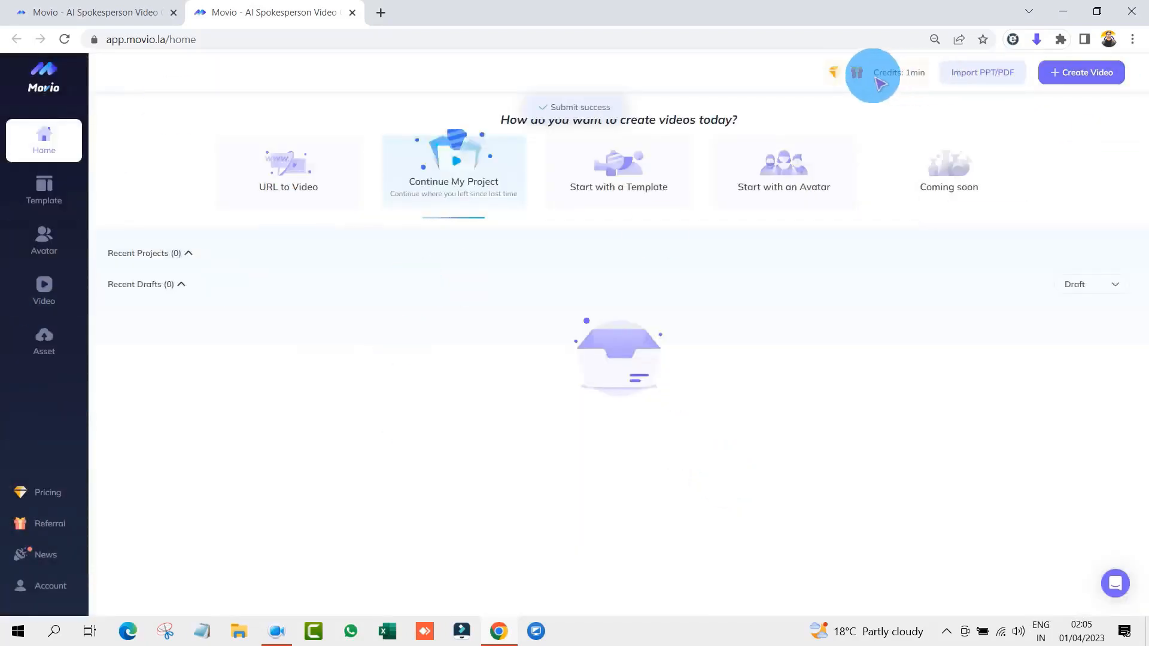
# Review the pricing plans behind the remaining credits, then close the overview
pyautogui.moveTo(874, 74); pyautogui.dragTo(902, 75)
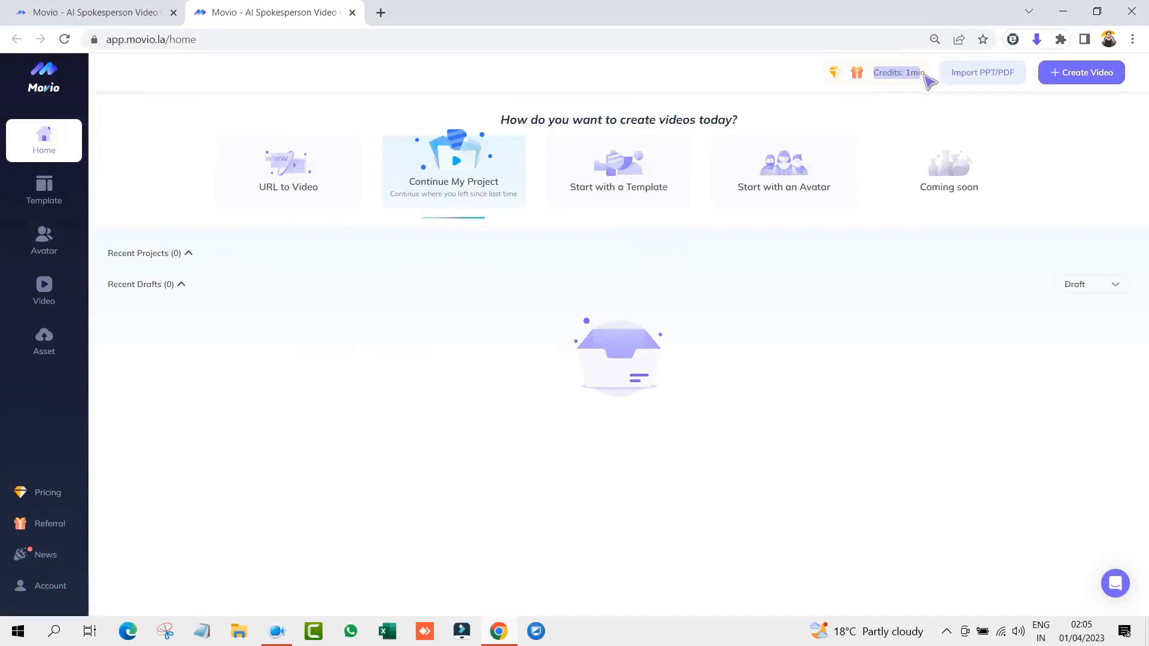
pyautogui.click(925, 77)
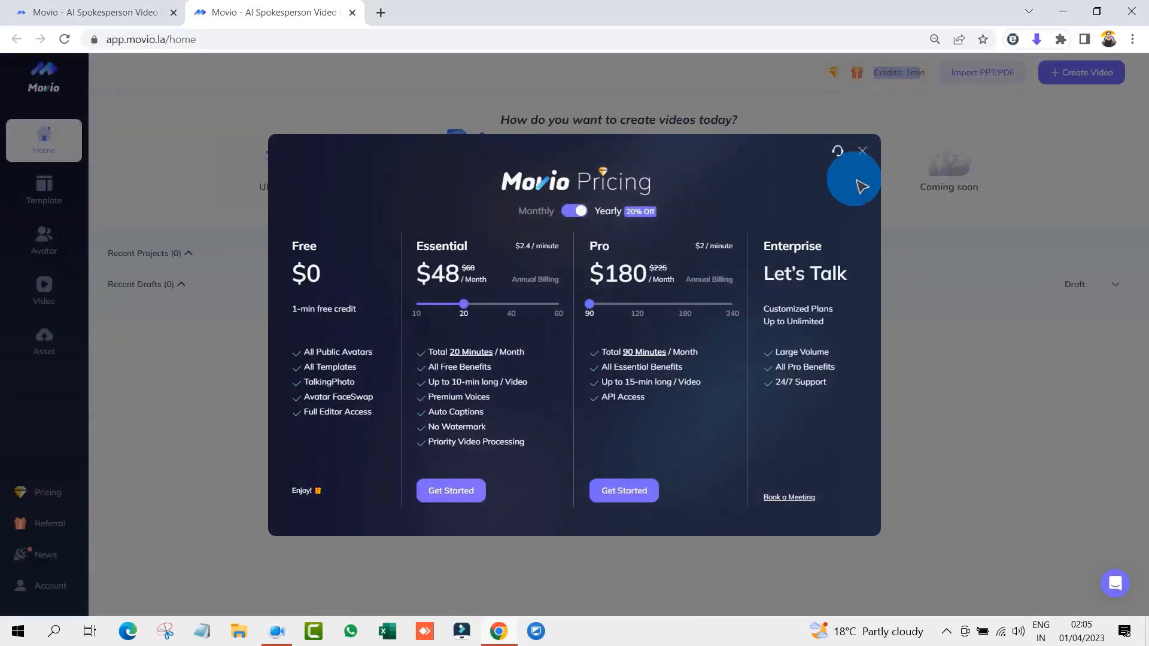
pyautogui.click(867, 156)
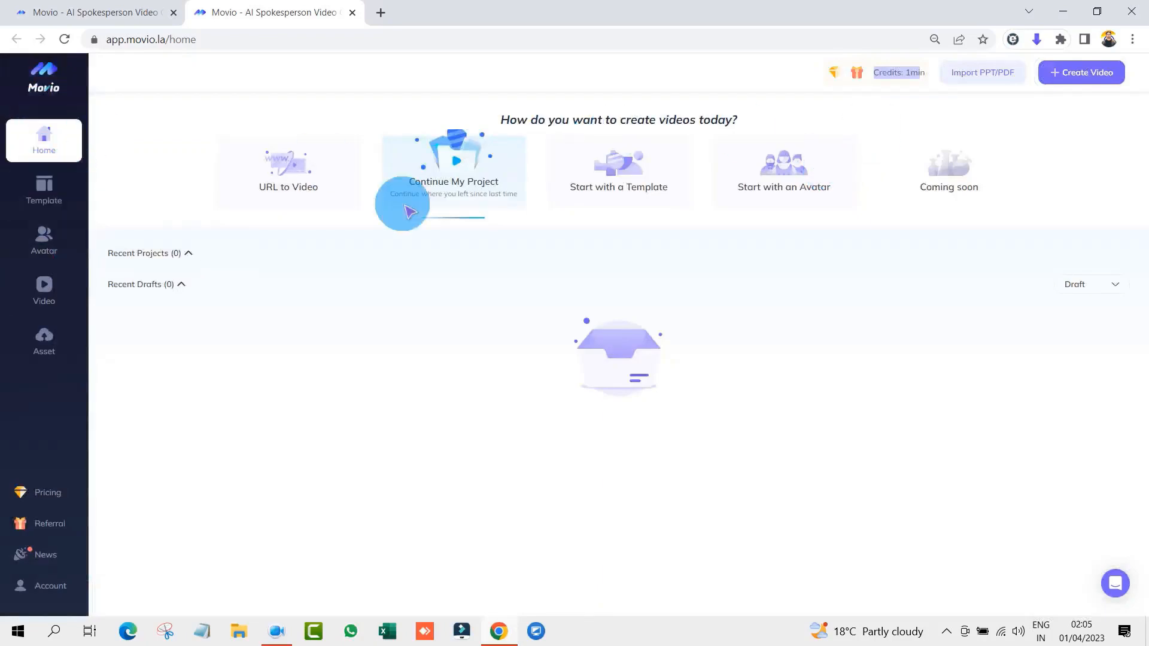
# Browse the landscape video templates by use case, from Advertisement, Ecommerce and Breaking News through Learning & Development to Social Media and Business Cards
pyautogui.click(59, 201)
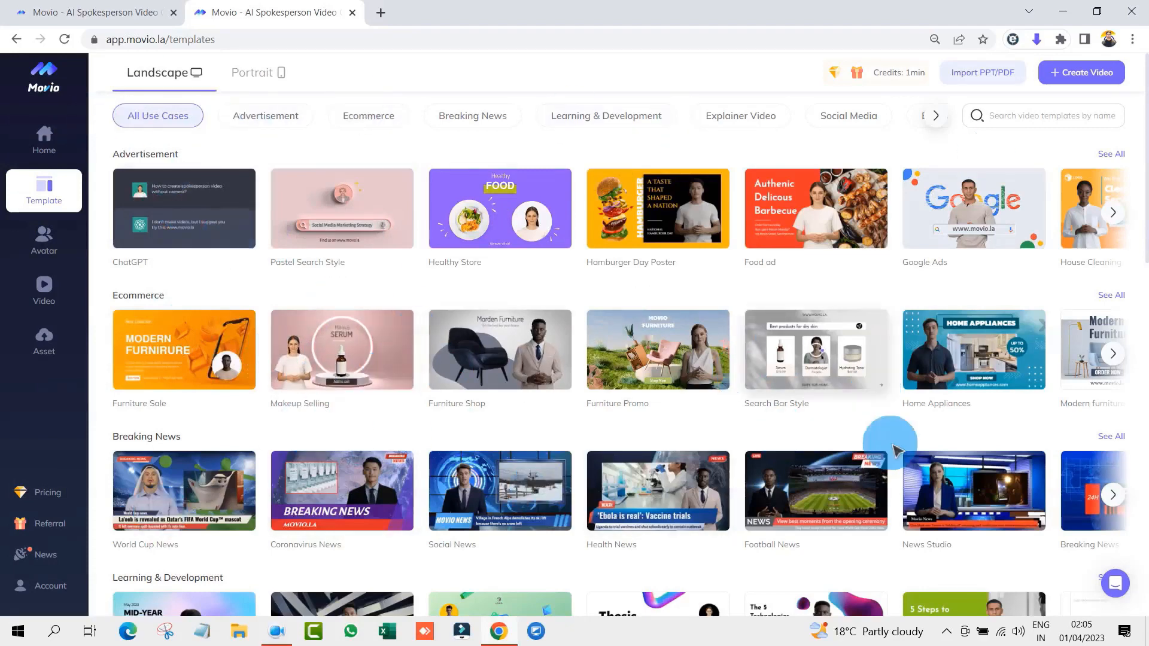
pyautogui.click(279, 126)
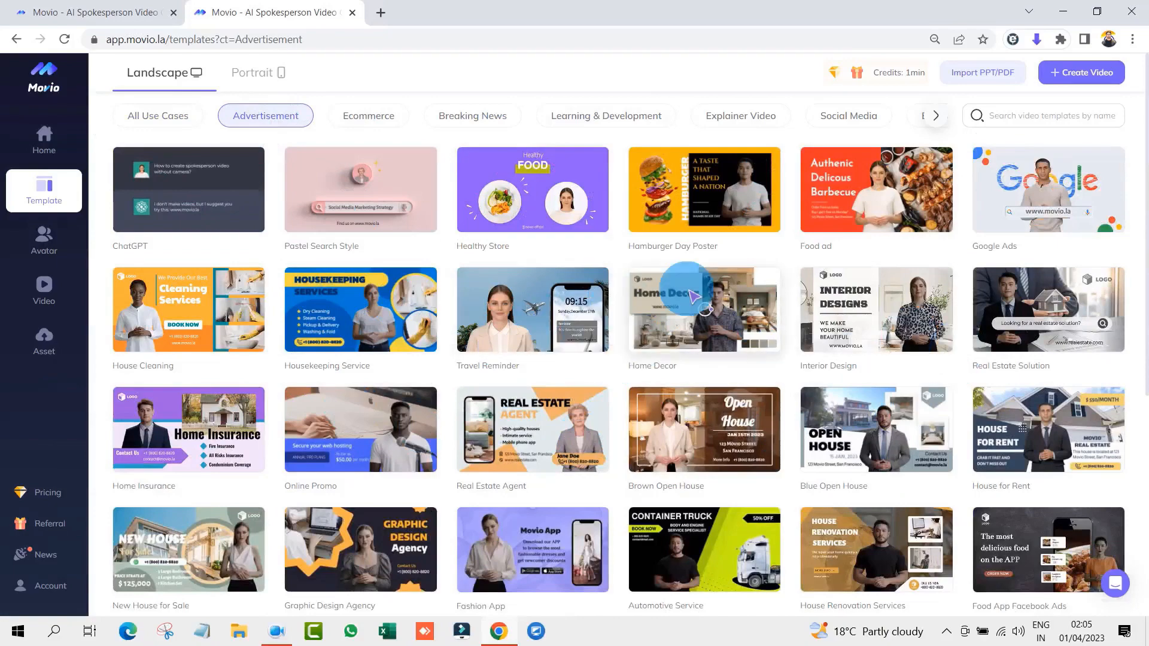
pyautogui.scroll(-5, 476, 413)
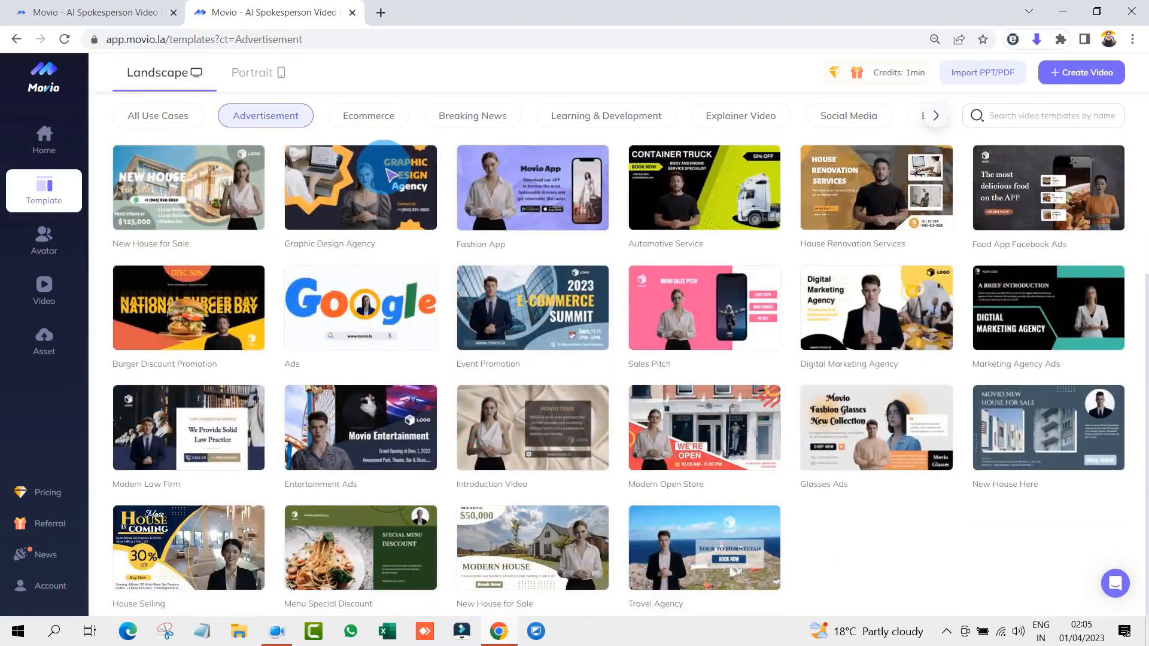
pyautogui.click(385, 116)
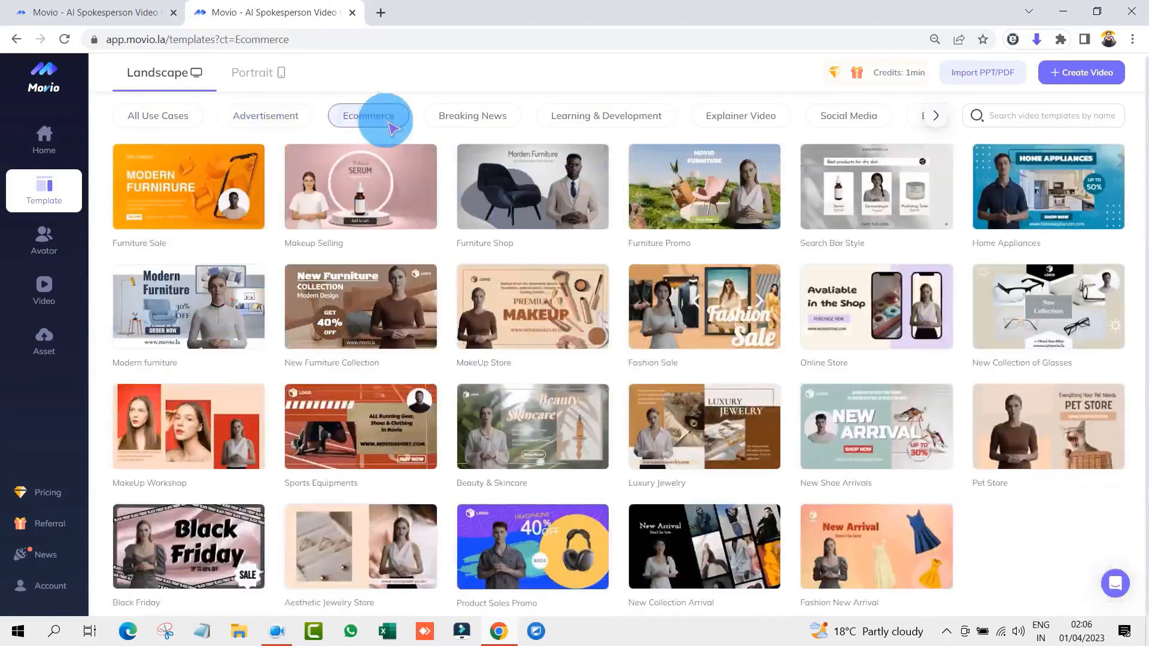
pyautogui.click(461, 119)
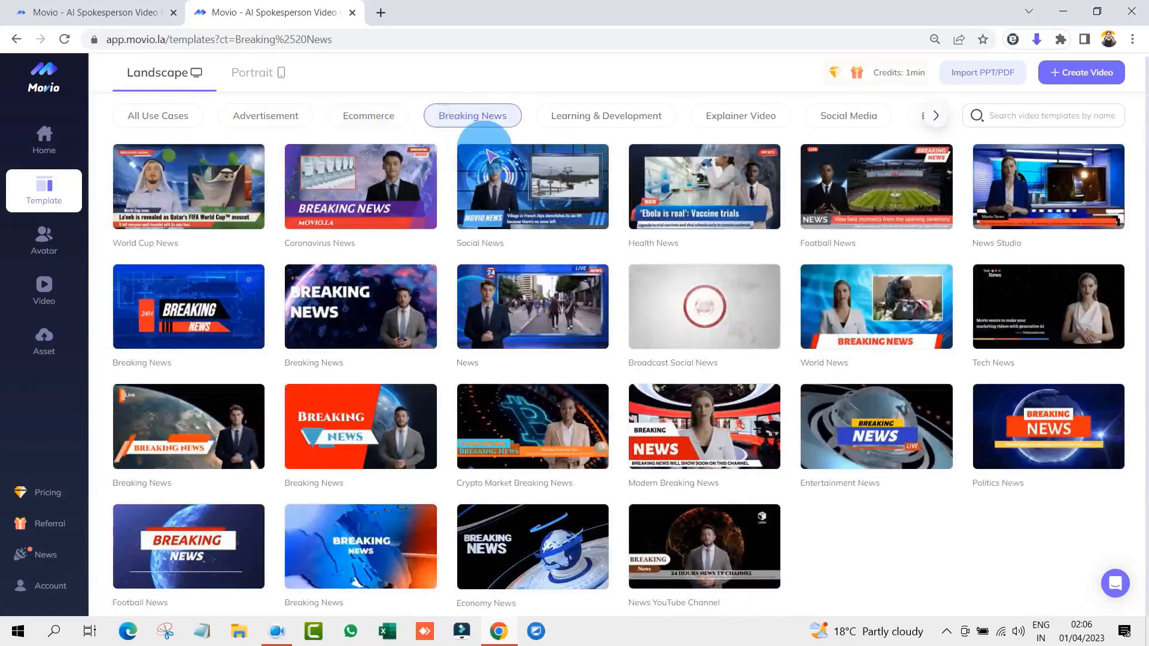
pyautogui.click(610, 119)
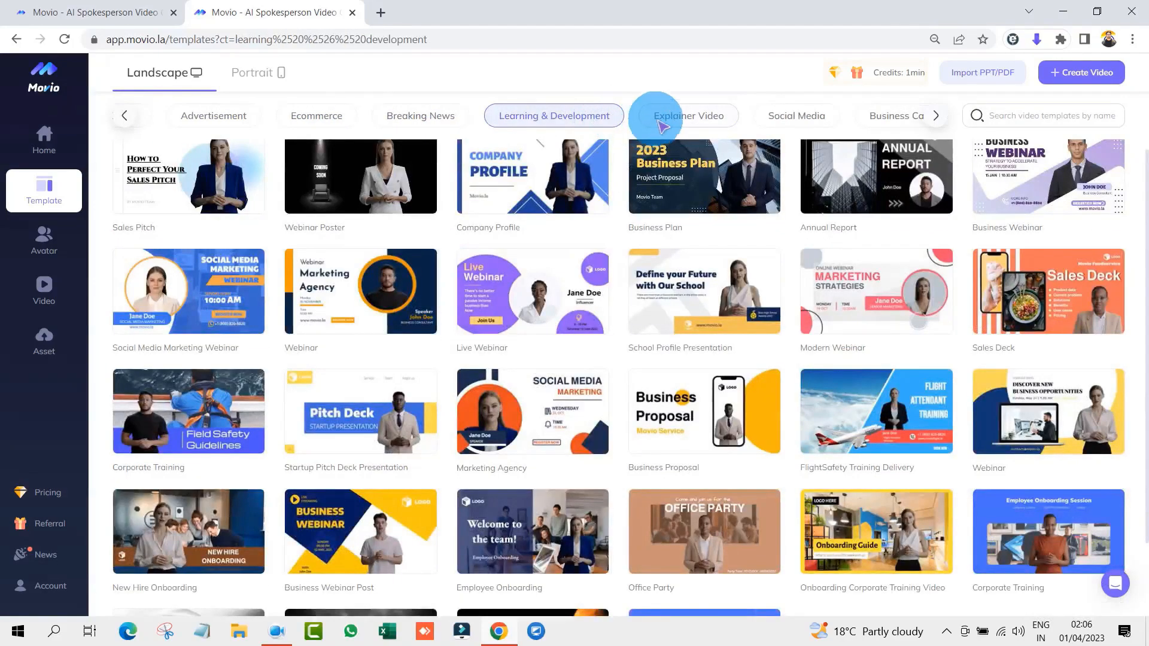
pyautogui.click(711, 120)
pyautogui.click(663, 117)
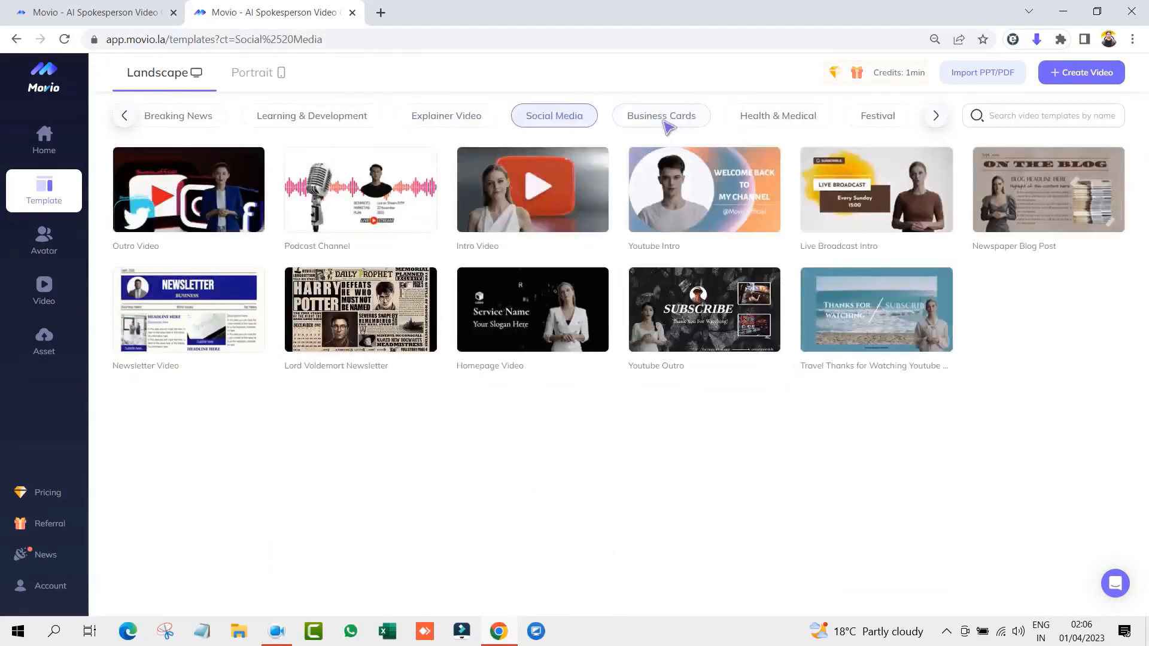
pyautogui.click(666, 120)
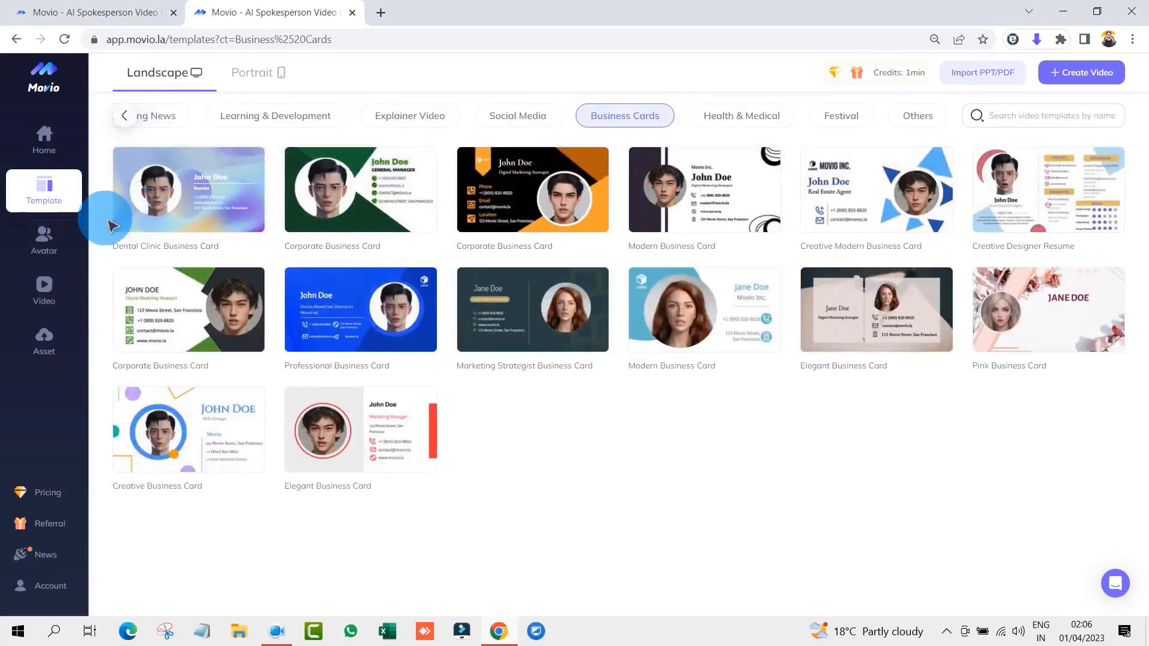
# Preview the Matthew in Grey Sweater clip from the Avatar Pro library and close the preview
pyautogui.click(63, 241)
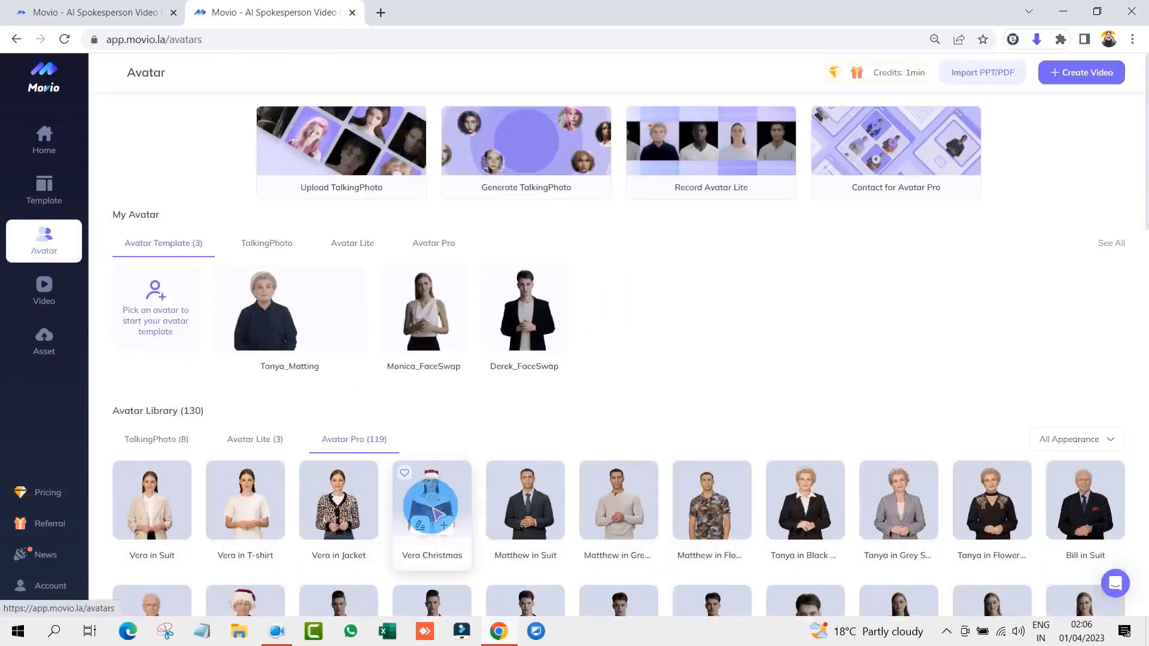
pyautogui.scroll(-2, 329, 411)
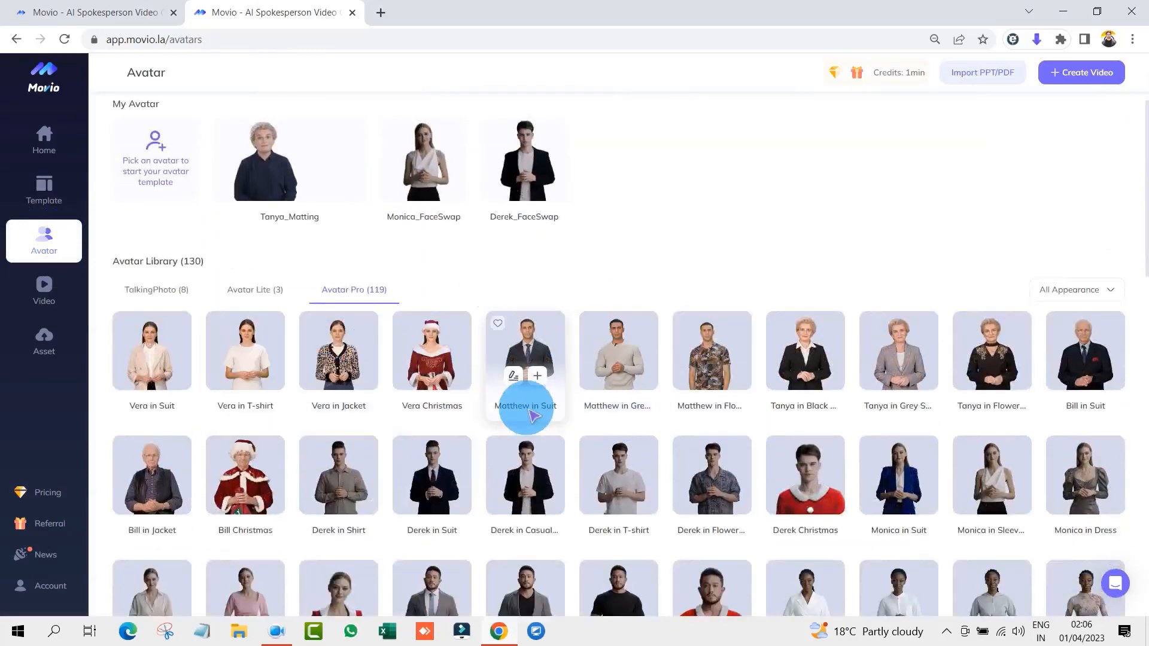
pyautogui.scroll(-1, 527, 403)
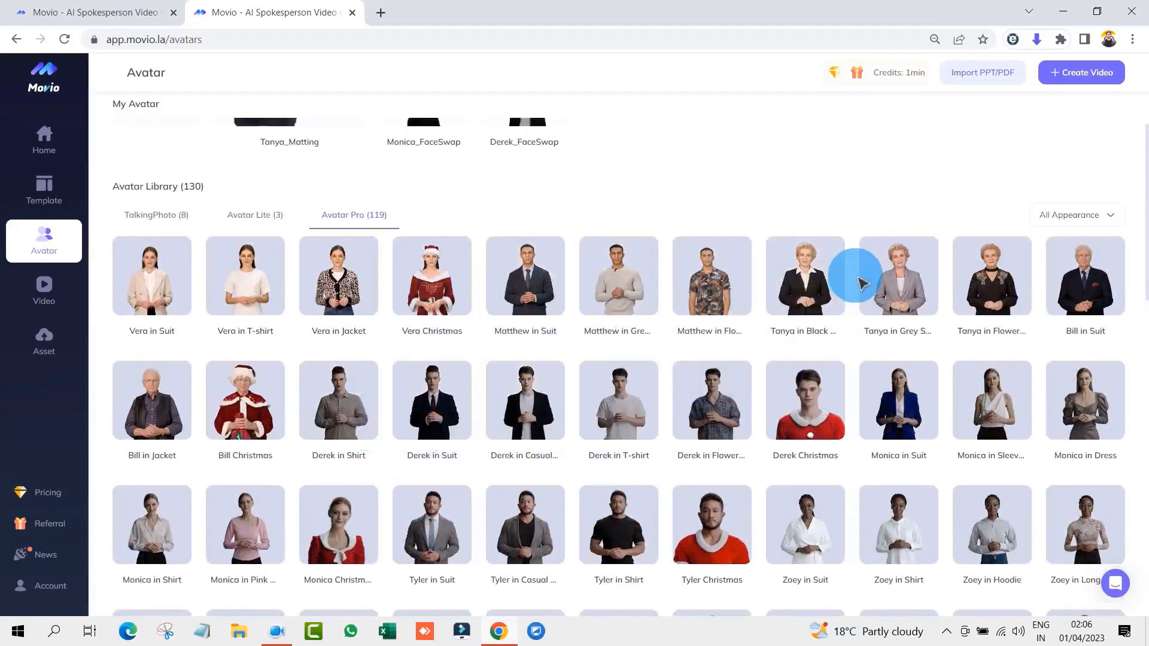
pyautogui.click(633, 281)
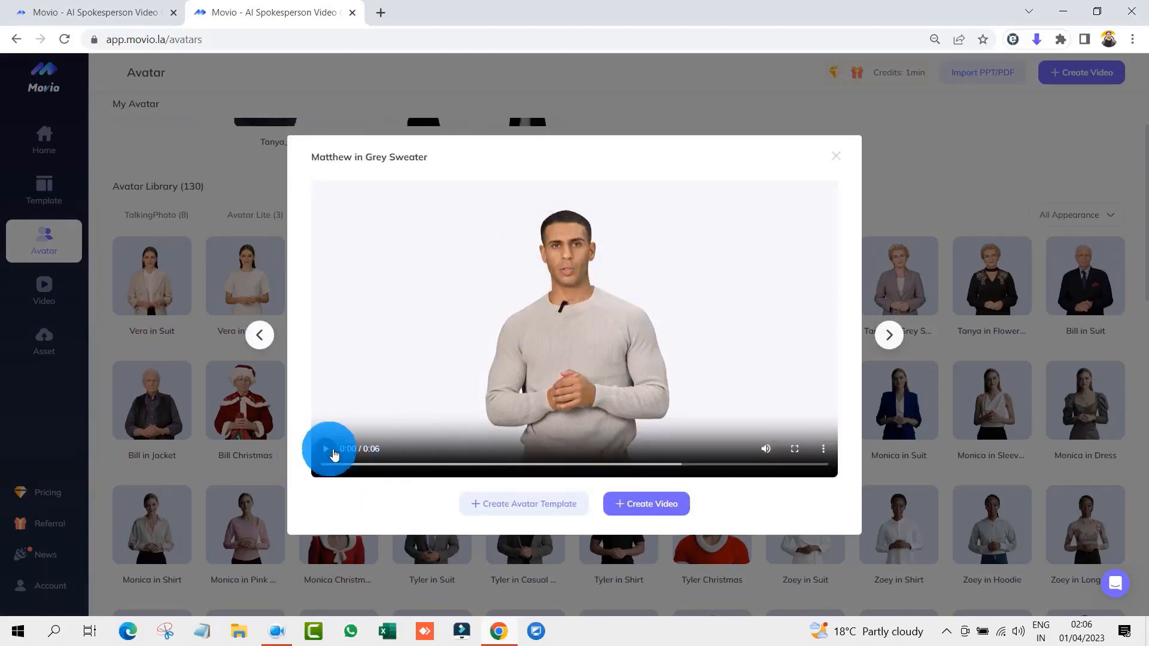
pyautogui.click(326, 450)
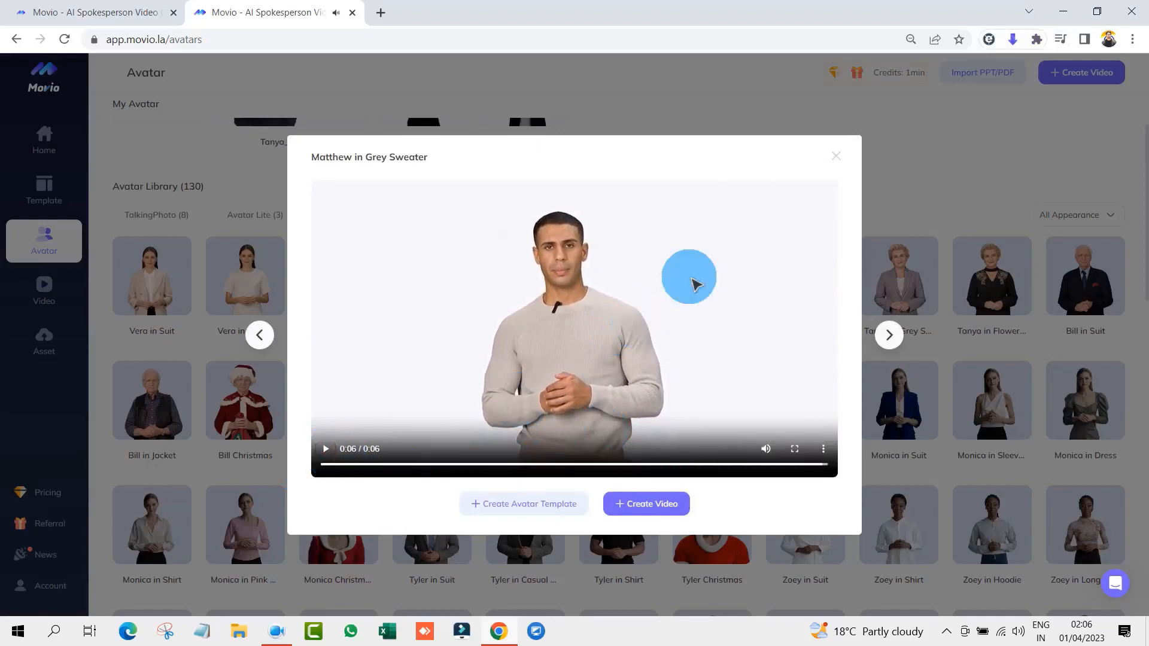
pyautogui.click(836, 157)
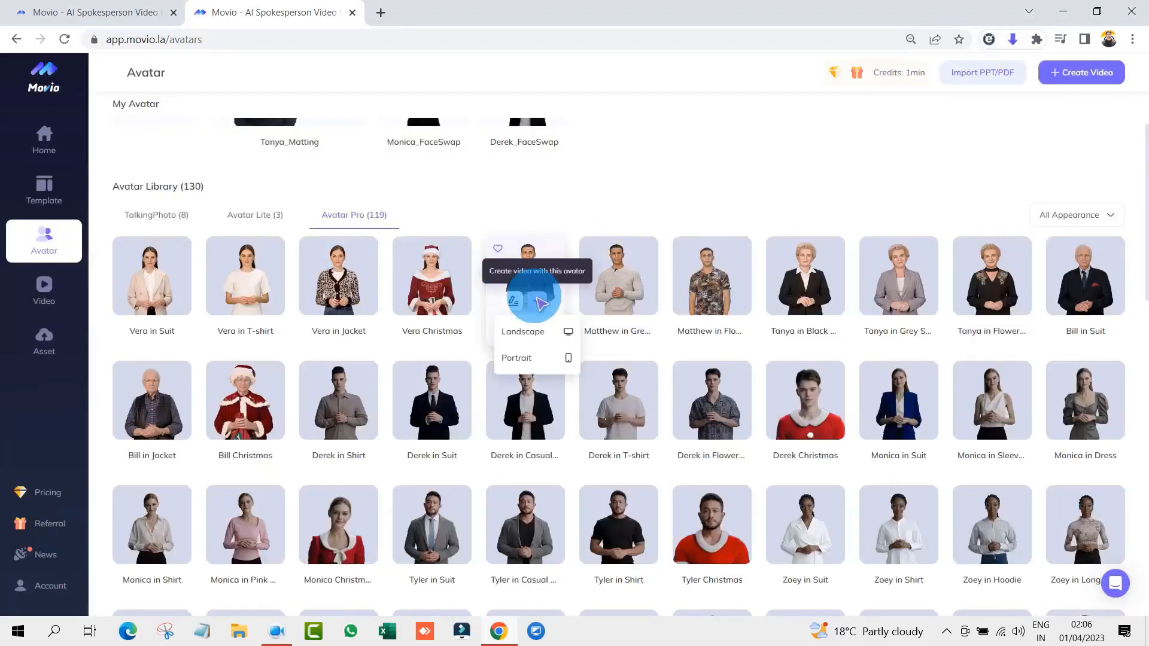
# Mark the Vera in T-shirt avatar in the Avatar Pro library as a favorite
pyautogui.scroll(3, 526, 295)
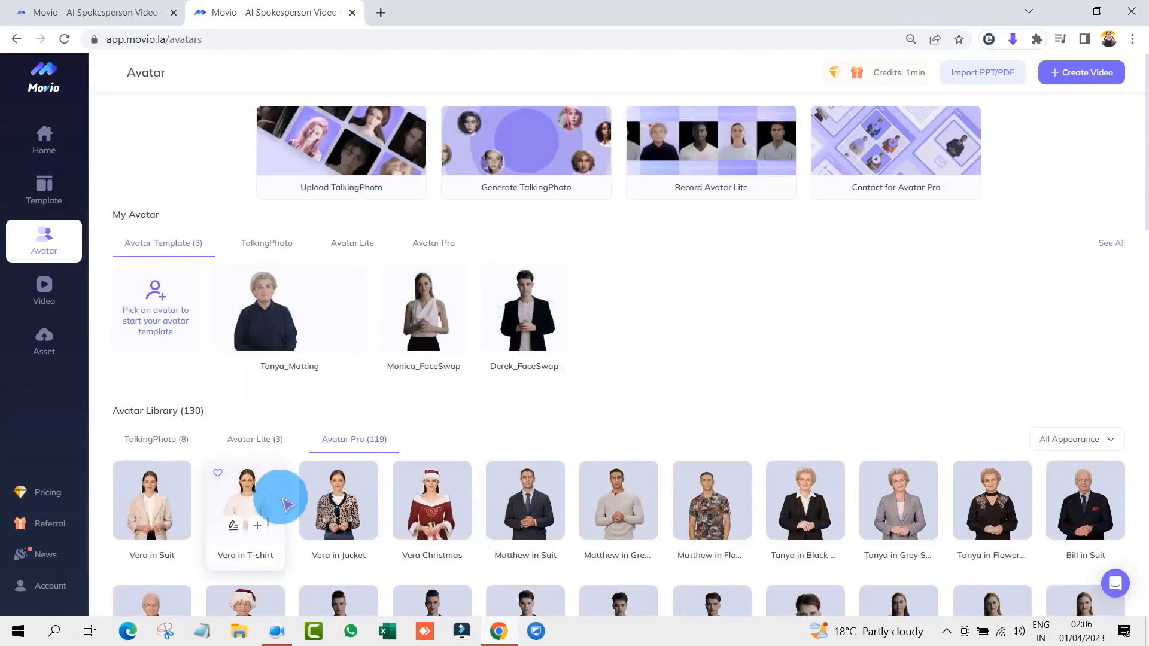
pyautogui.scroll(-4, 688, 390)
pyautogui.scroll(-12, 801, 428)
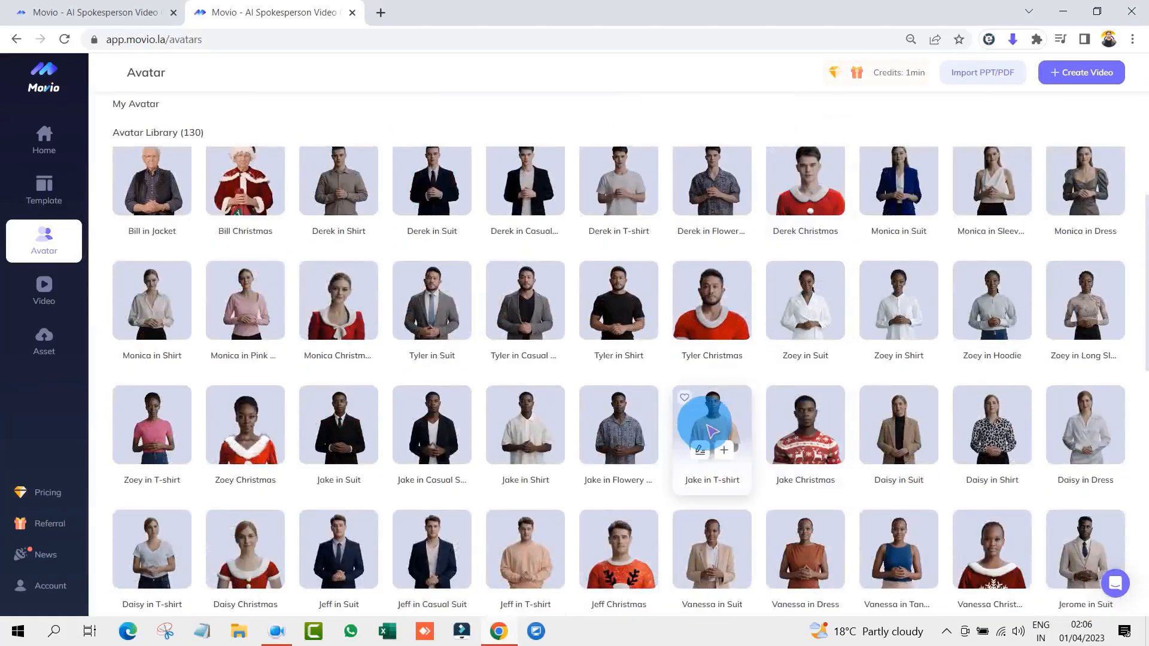
pyautogui.scroll(-1, 551, 356)
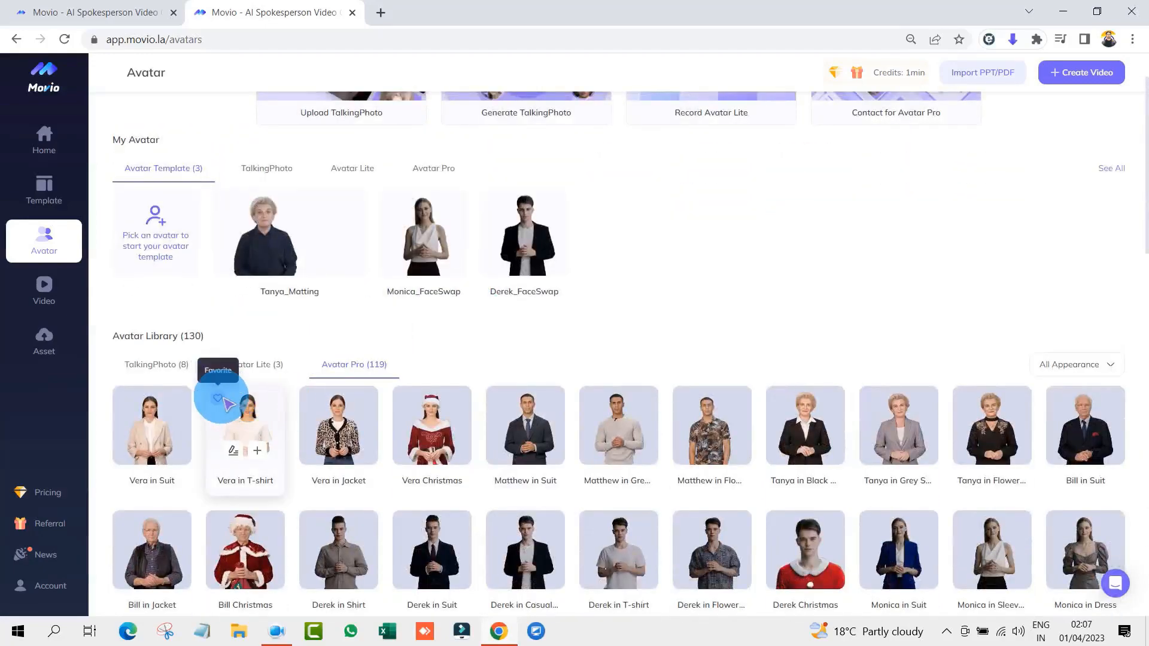
pyautogui.click(225, 402)
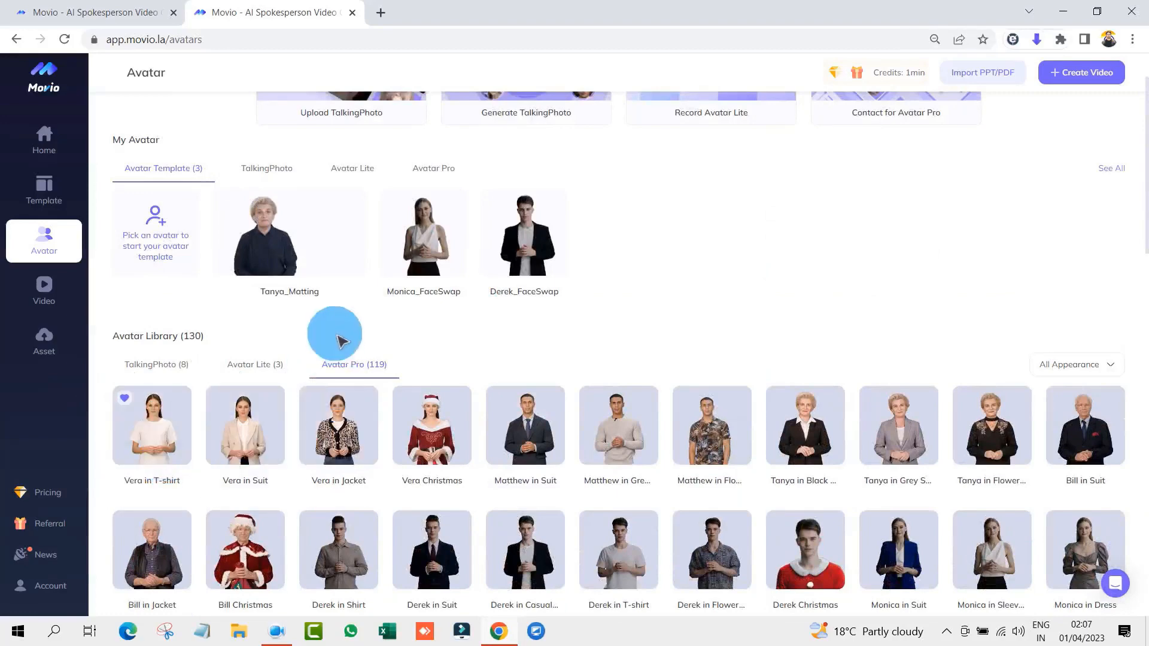
# Start a new landscape video with the Vera in T-shirt avatar
pyautogui.scroll(-1, 251, 335)
pyautogui.click(165, 373)
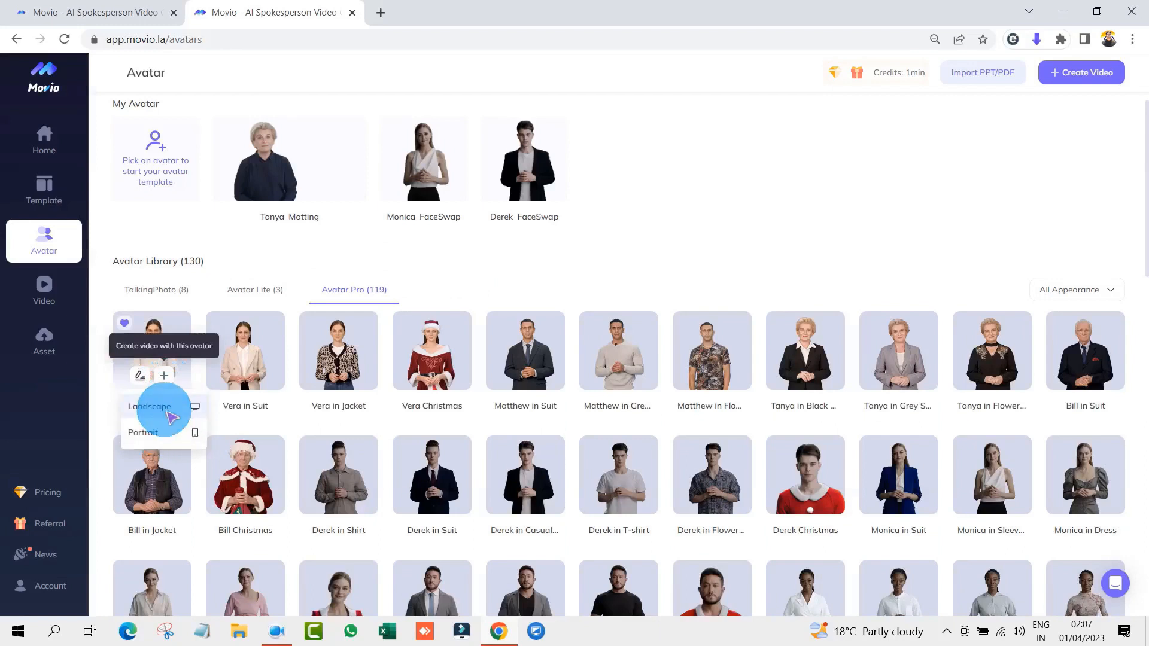
pyautogui.click(185, 413)
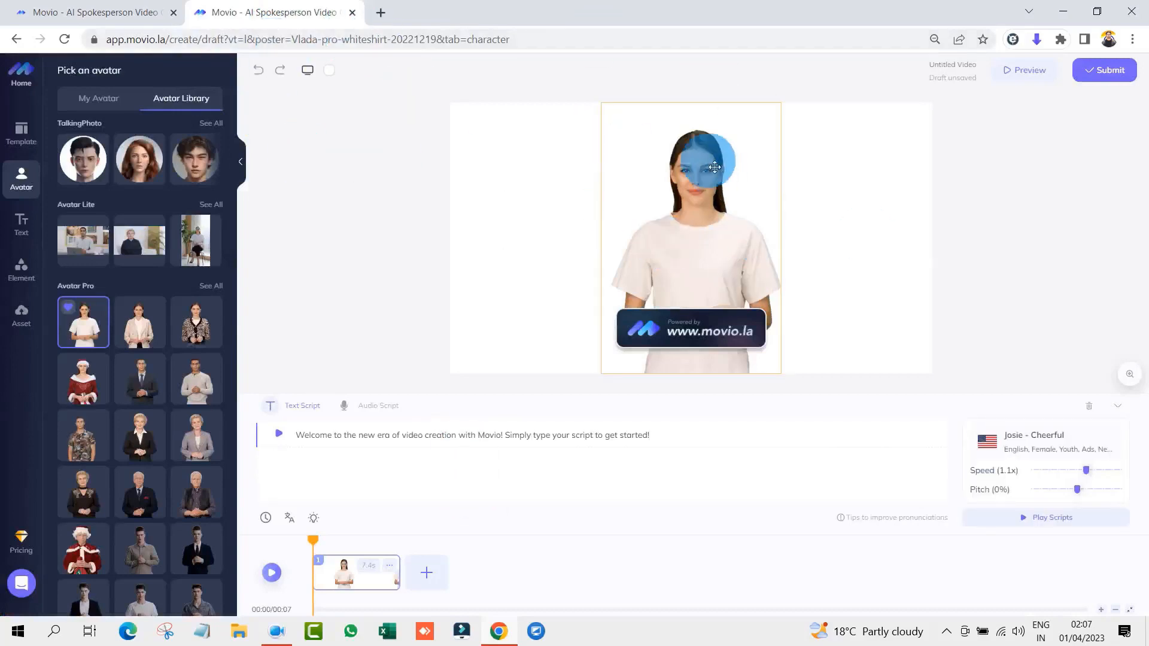
# Enlarge the avatar slightly on the canvas and reposition it near the middle of the scene
pyautogui.moveTo(731, 242)
pyautogui.mouseDown()
pyautogui.moveTo(766, 235)
pyautogui.moveTo(734, 239)
pyautogui.mouseUp()
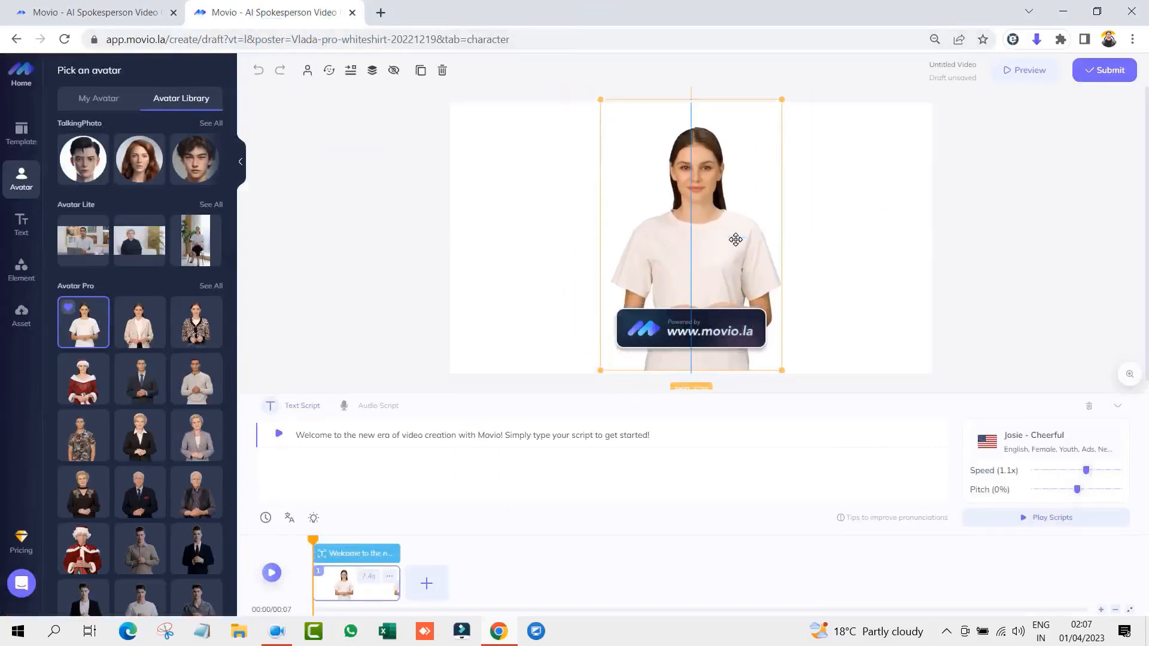
pyautogui.click(785, 368)
pyautogui.moveTo(788, 374); pyautogui.dragTo(813, 398)
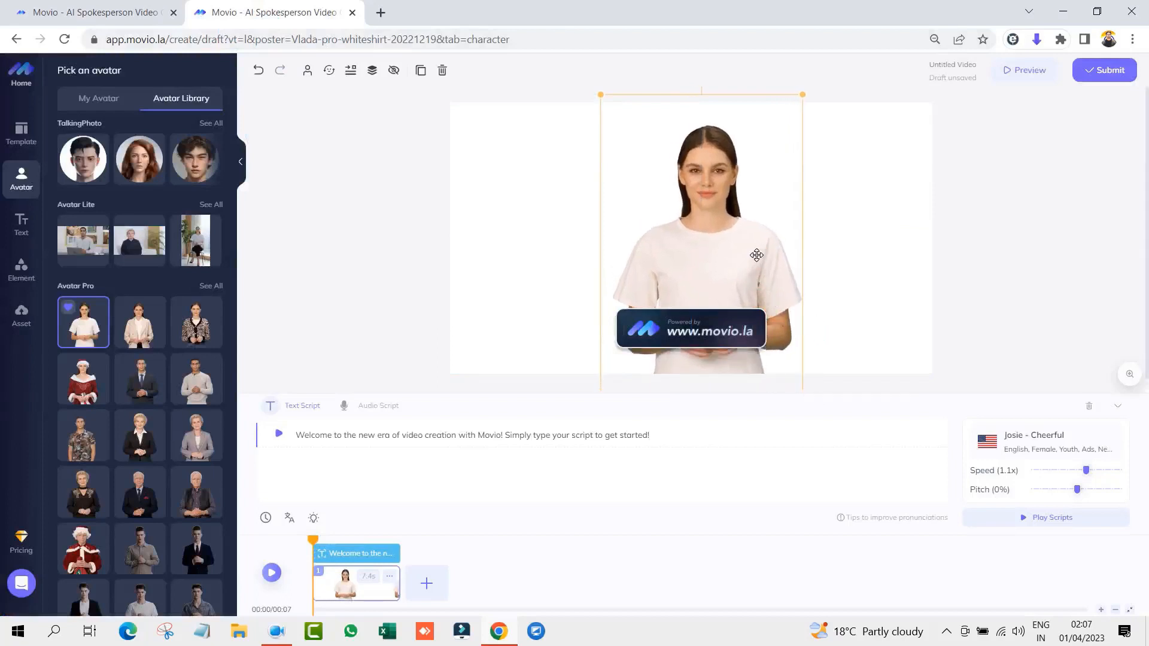
pyautogui.moveTo(751, 264); pyautogui.dragTo(736, 252)
# Try blue, cream and orange as the scene background colour and settle on light purple
pyautogui.rightClick(513, 205)
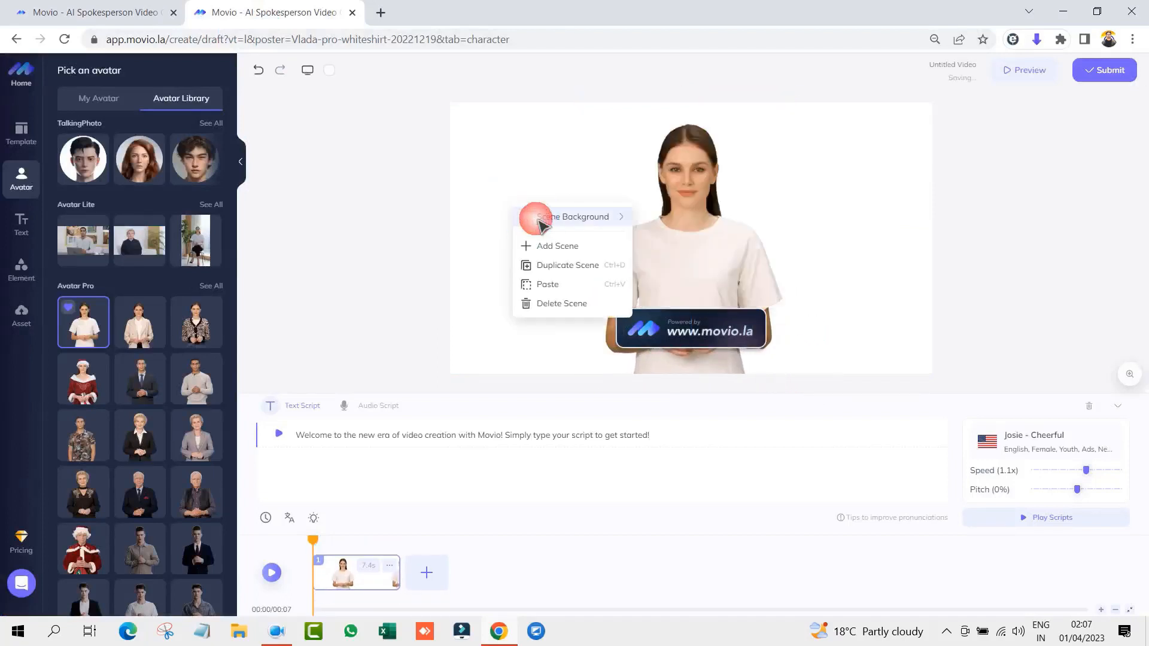
pyautogui.moveTo(598, 219)
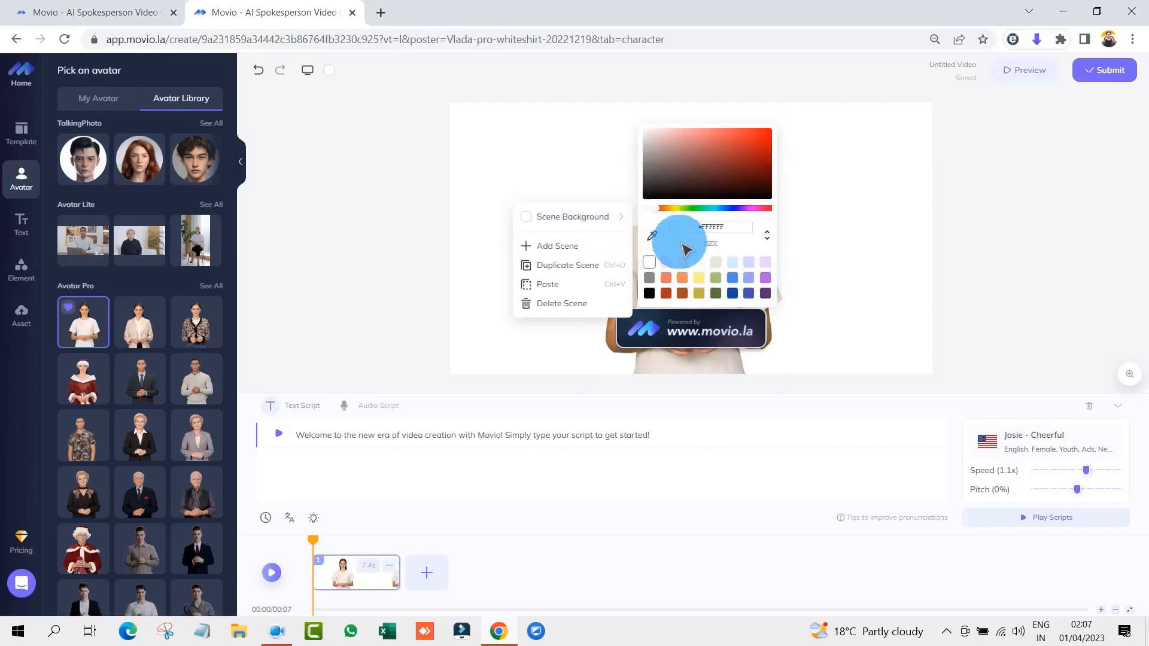
pyautogui.click(730, 279)
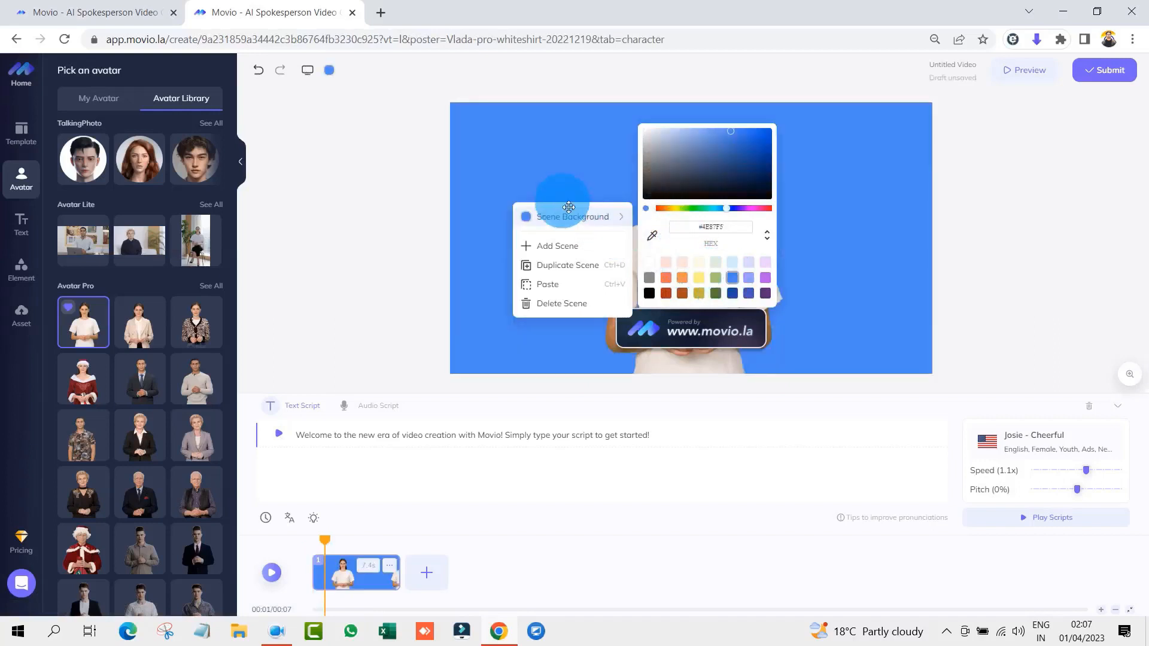
pyautogui.click(698, 264)
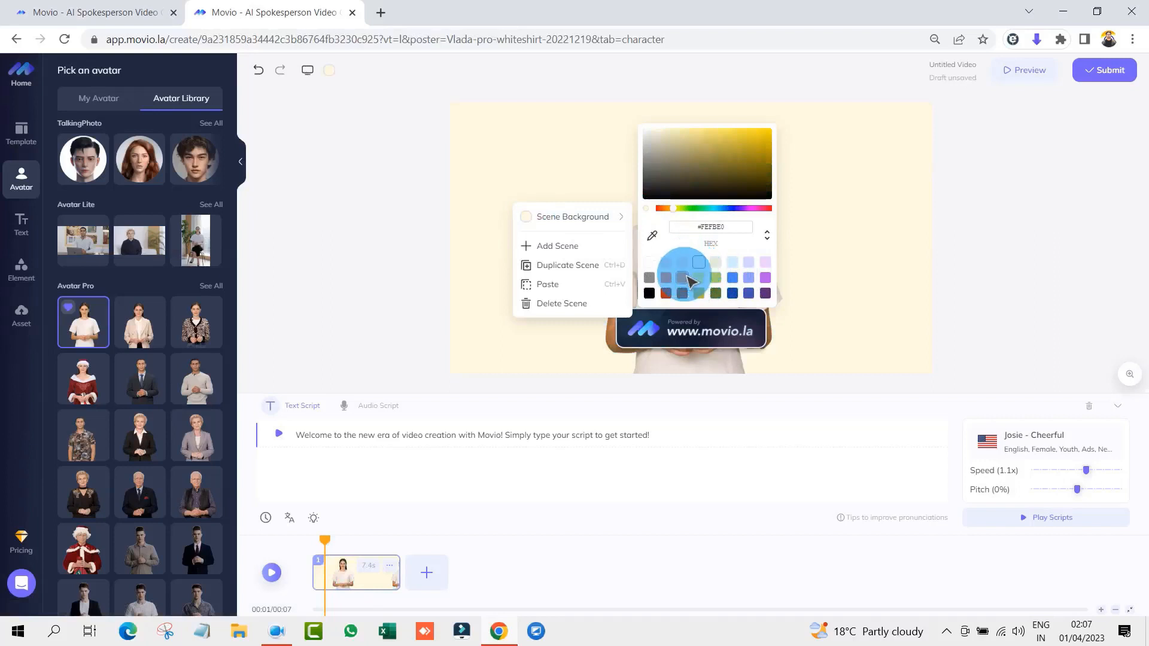
pyautogui.click(668, 279)
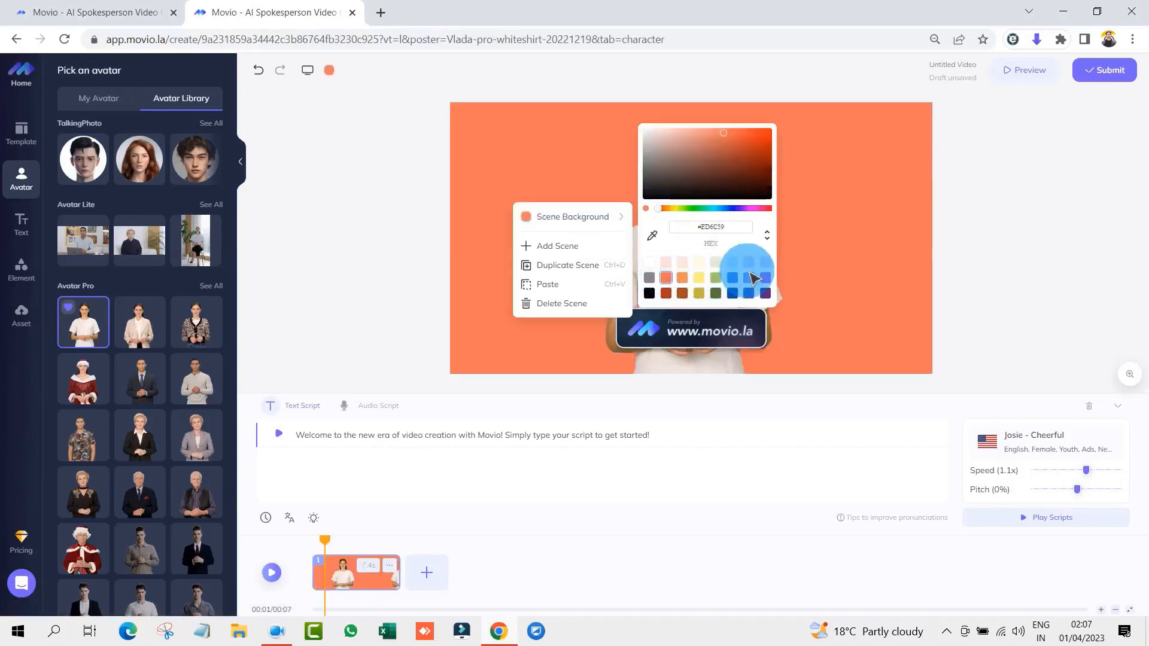
pyautogui.click(767, 264)
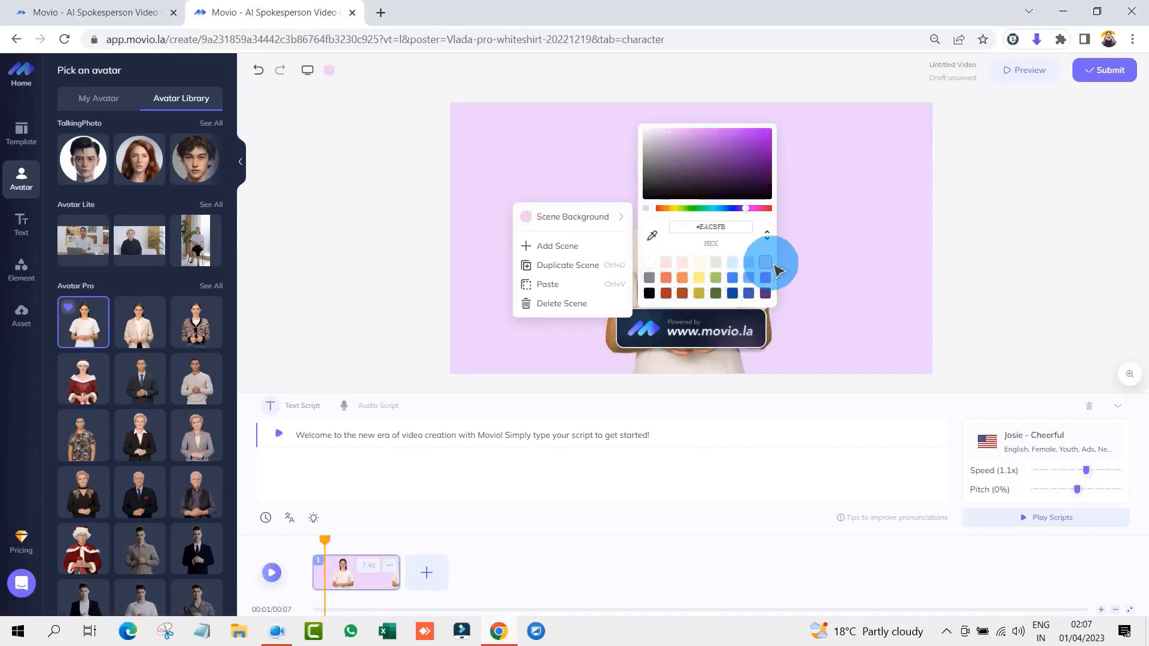
pyautogui.click(844, 254)
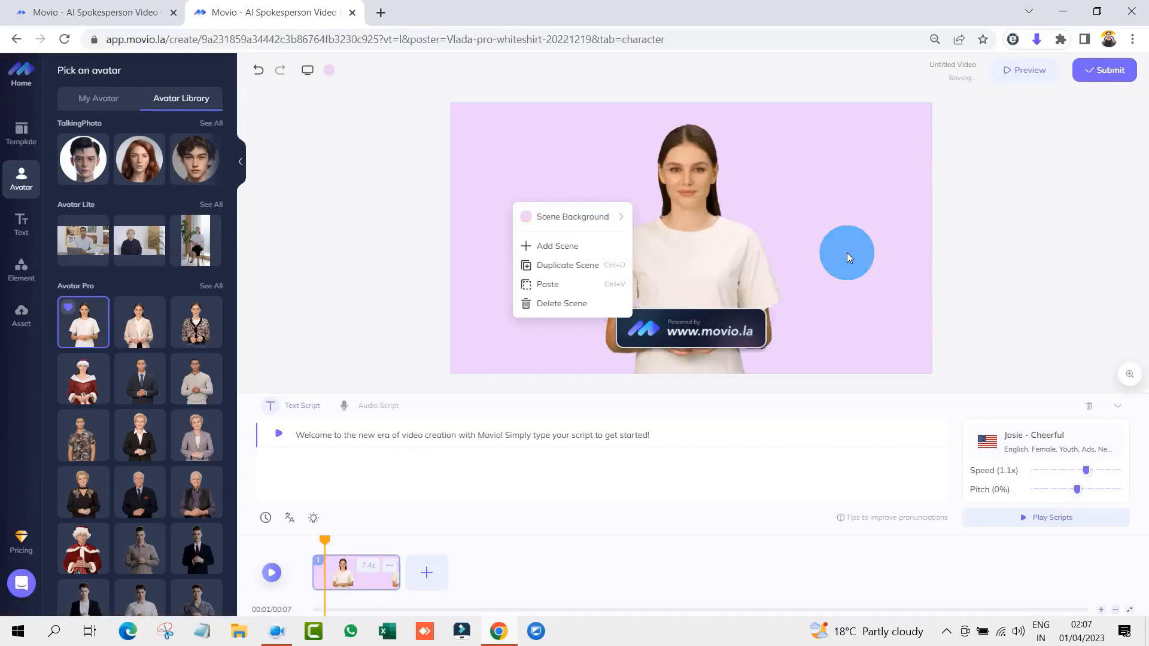
pyautogui.click(939, 251)
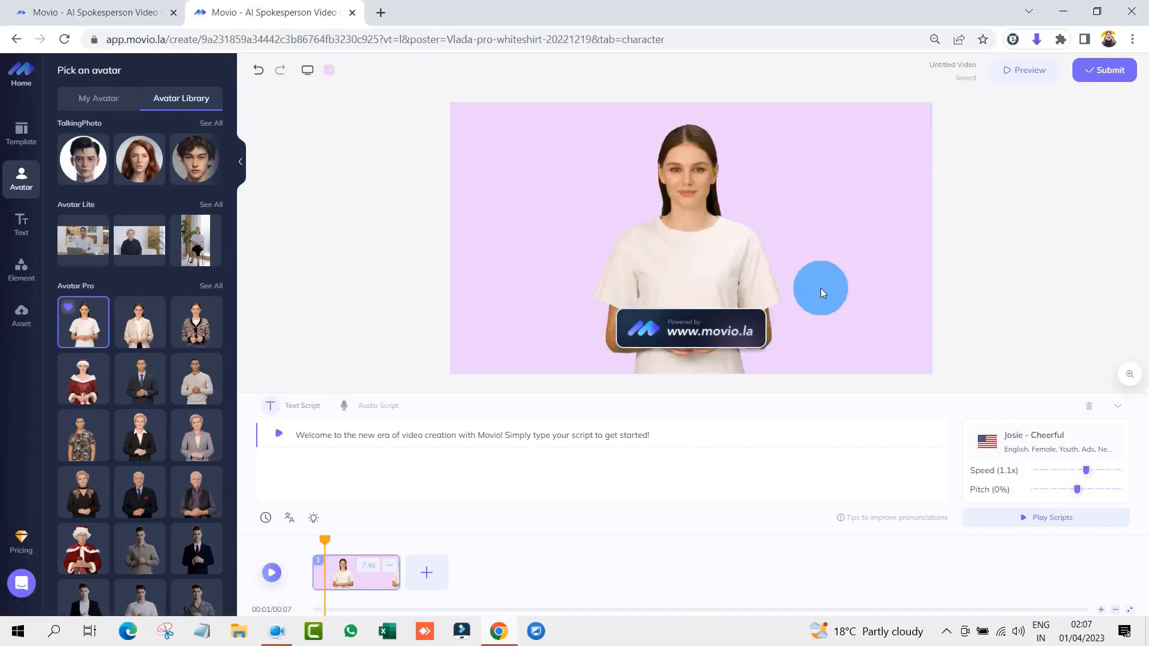
# Play the scene from the timeline to hear the default script, and pause the playback
pyautogui.click(632, 200)
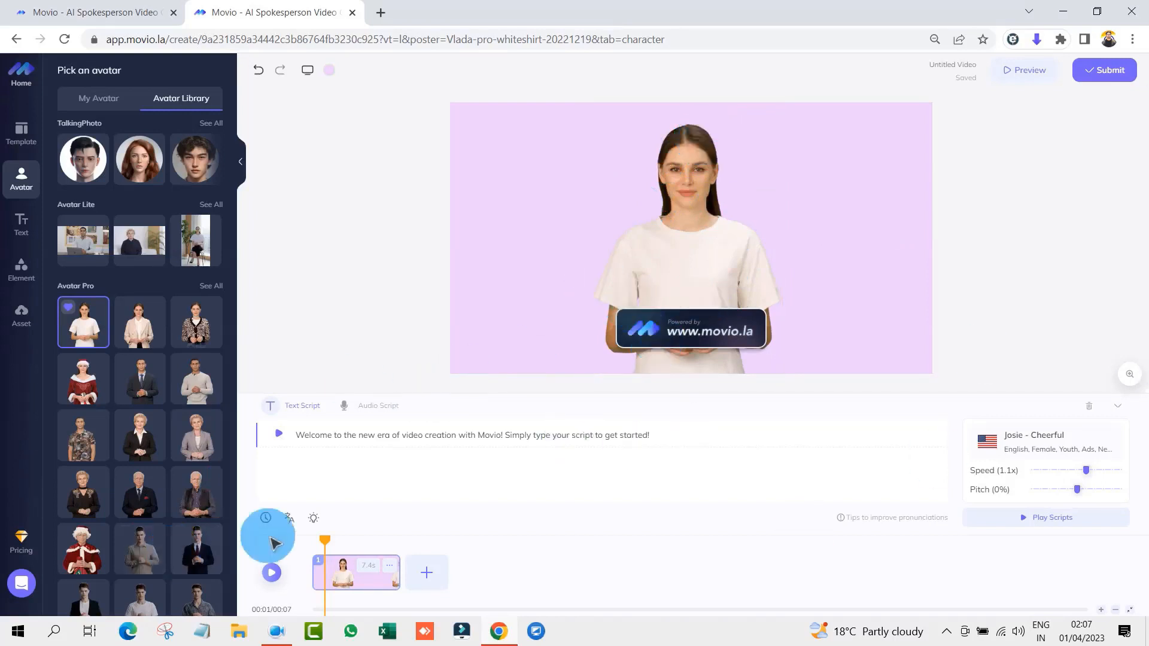
pyautogui.click(273, 573)
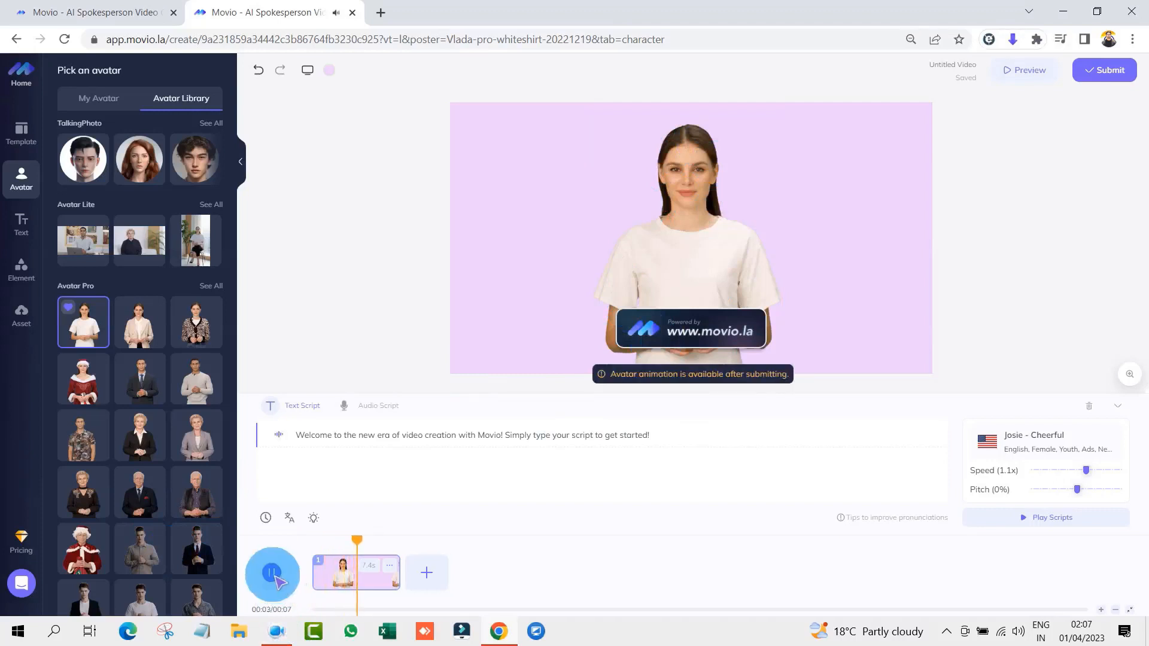
pyautogui.click(272, 574)
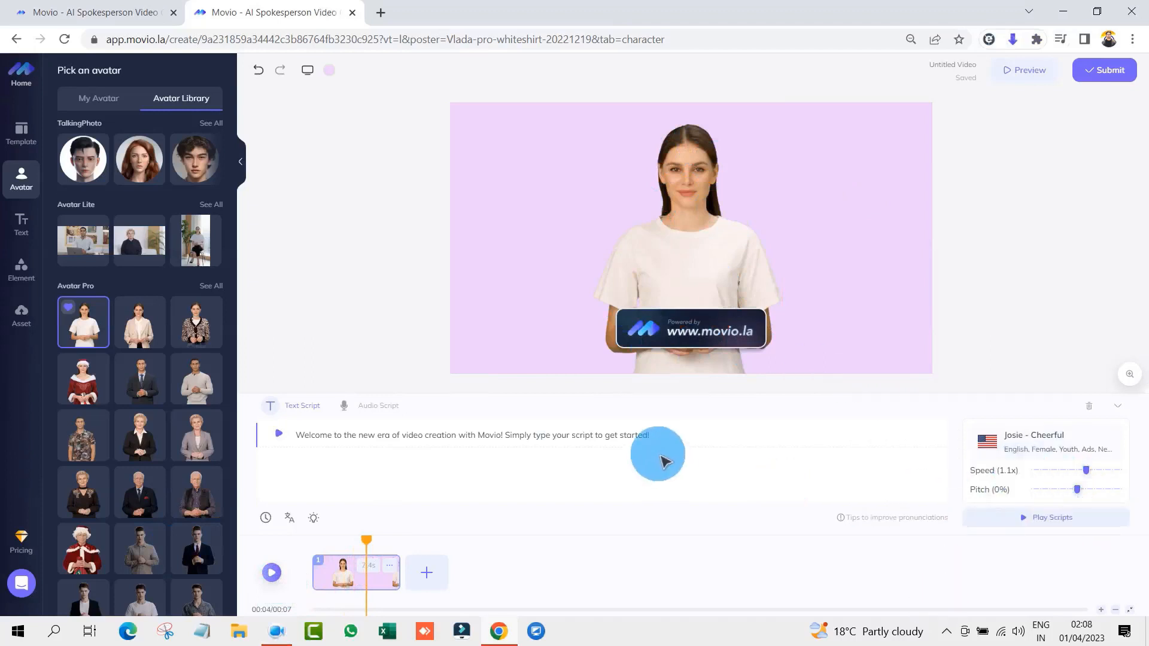
# Look over the Text Script and the Audio Script upload and recording options, and return to the Text Script
pyautogui.click(368, 407)
pyautogui.click(302, 409)
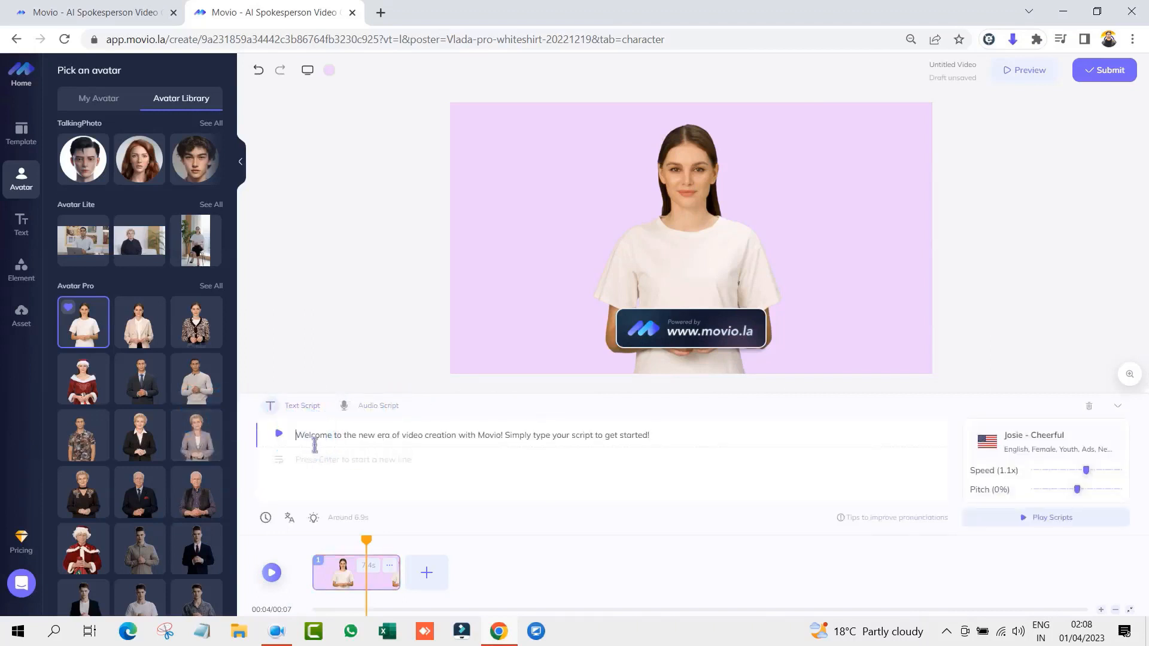
pyautogui.moveTo(315, 444); pyautogui.dragTo(705, 443)
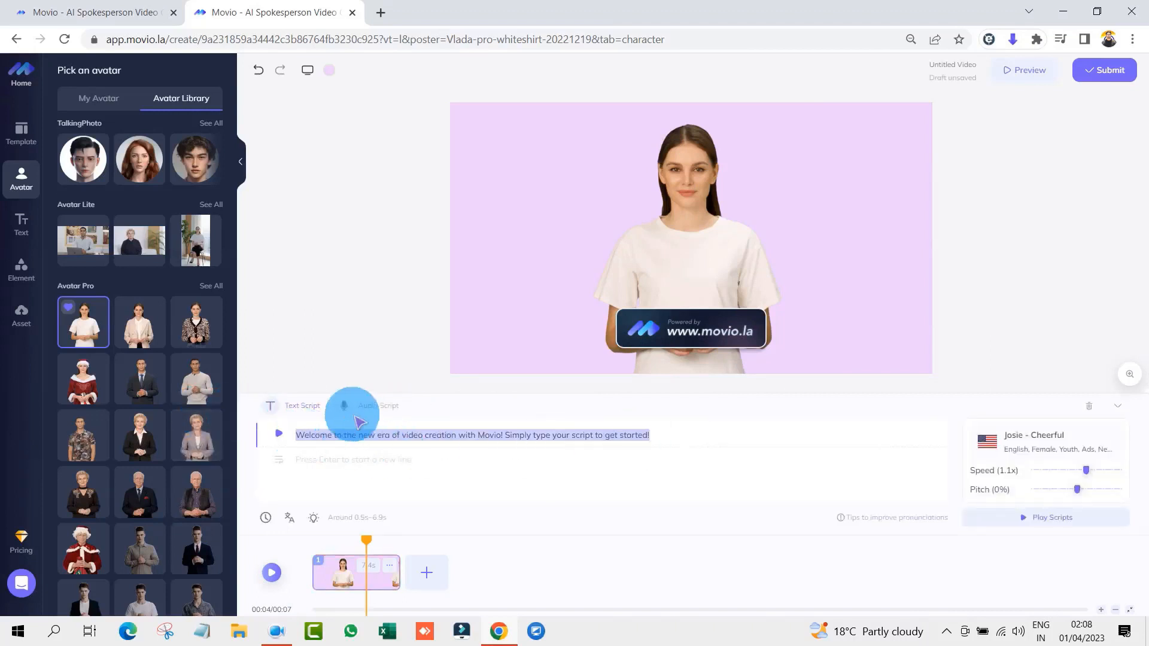
pyautogui.click(380, 406)
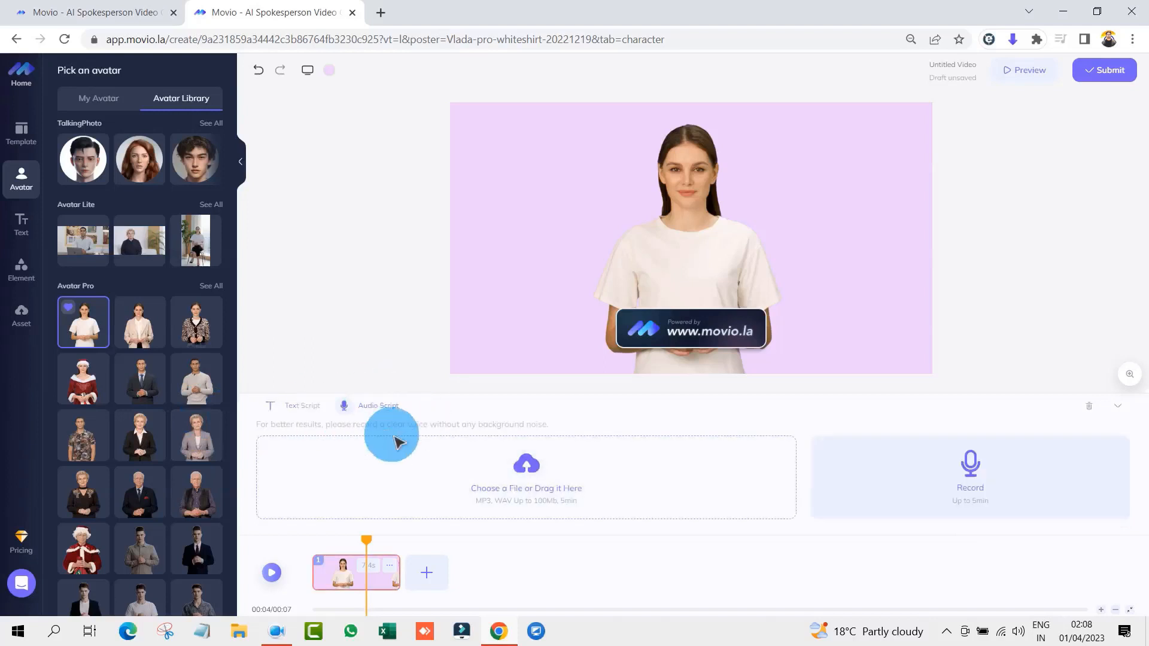
pyautogui.click(709, 201)
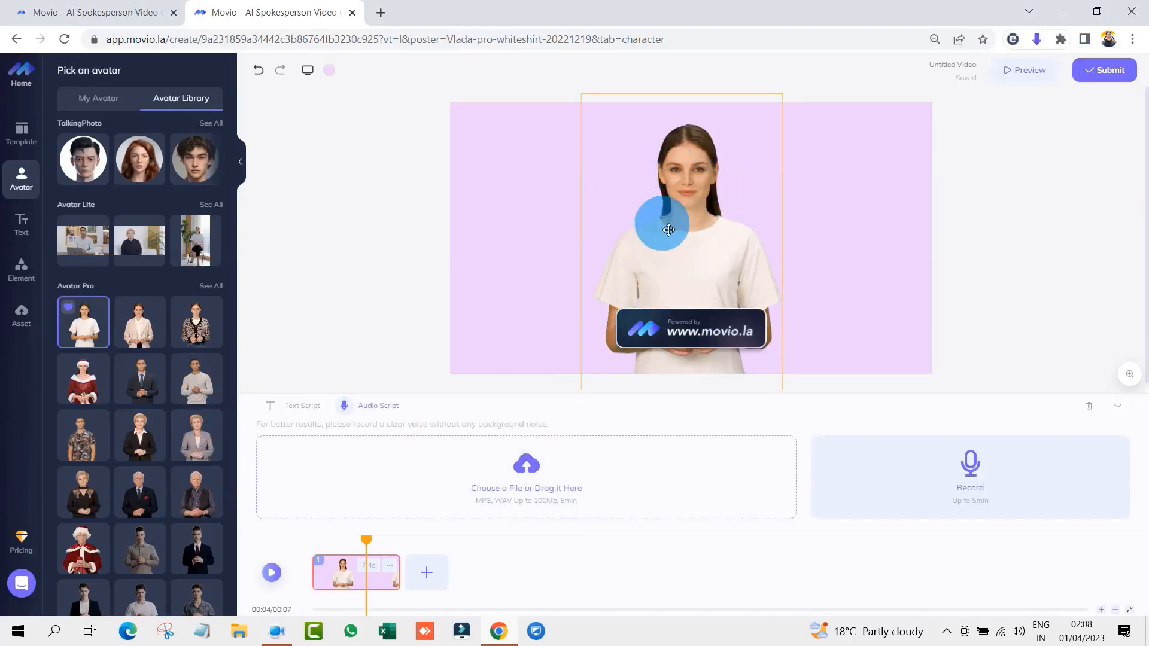
pyautogui.click(303, 405)
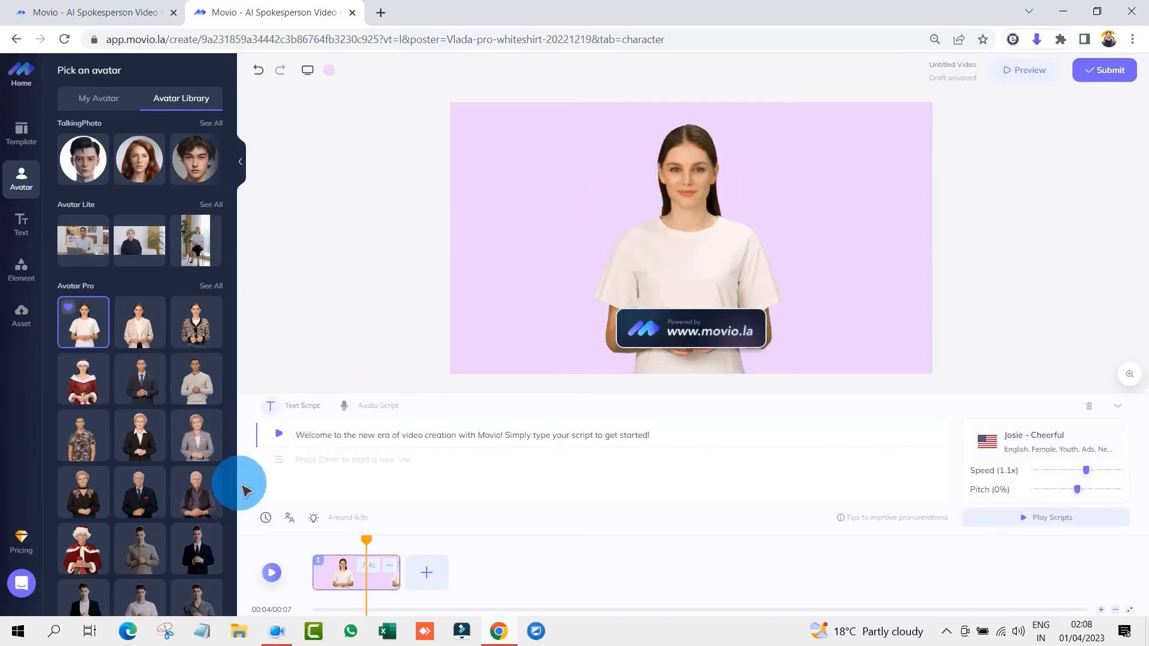
pyautogui.moveTo(296, 435); pyautogui.dragTo(681, 444)
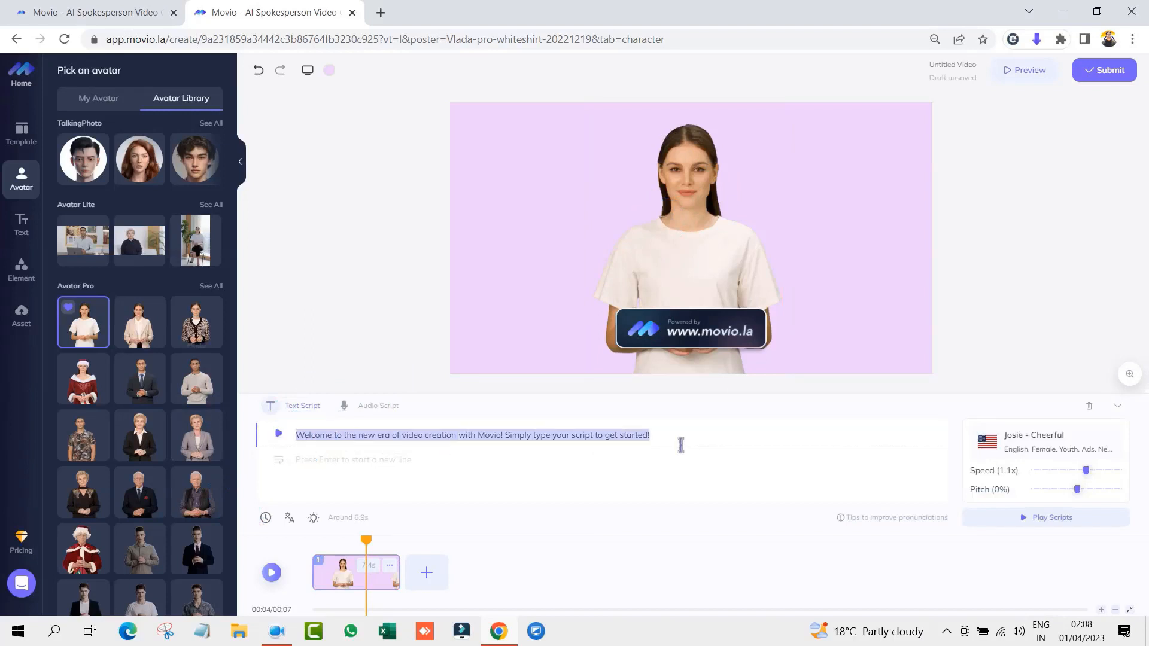
pyautogui.click(1028, 455)
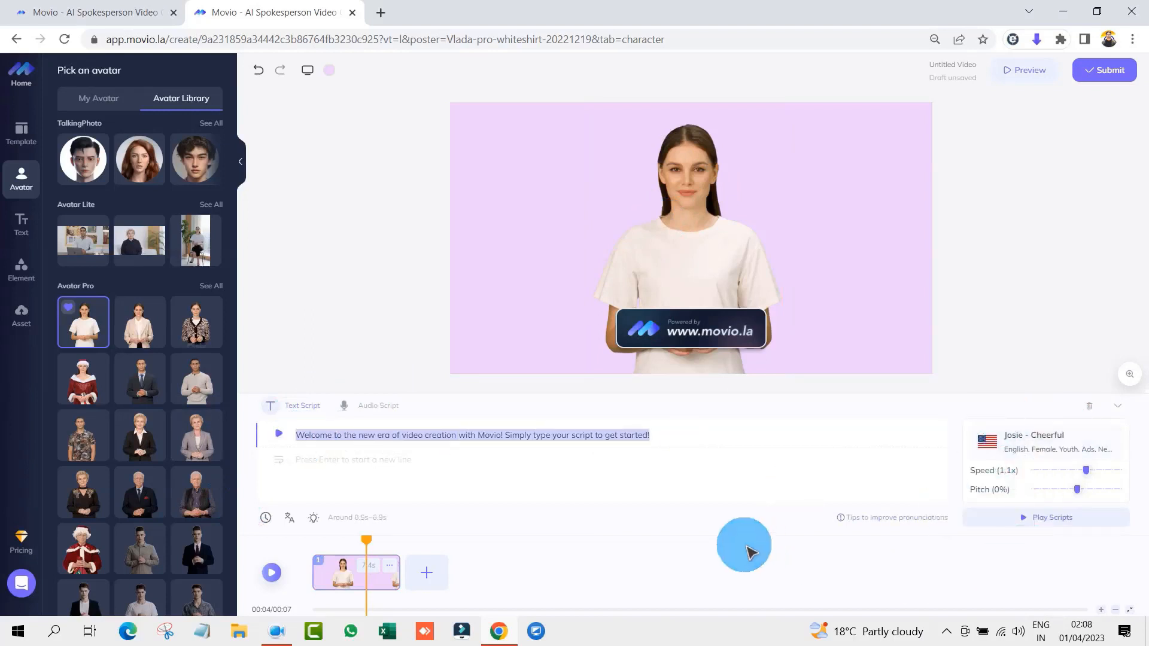
pyautogui.click(605, 282)
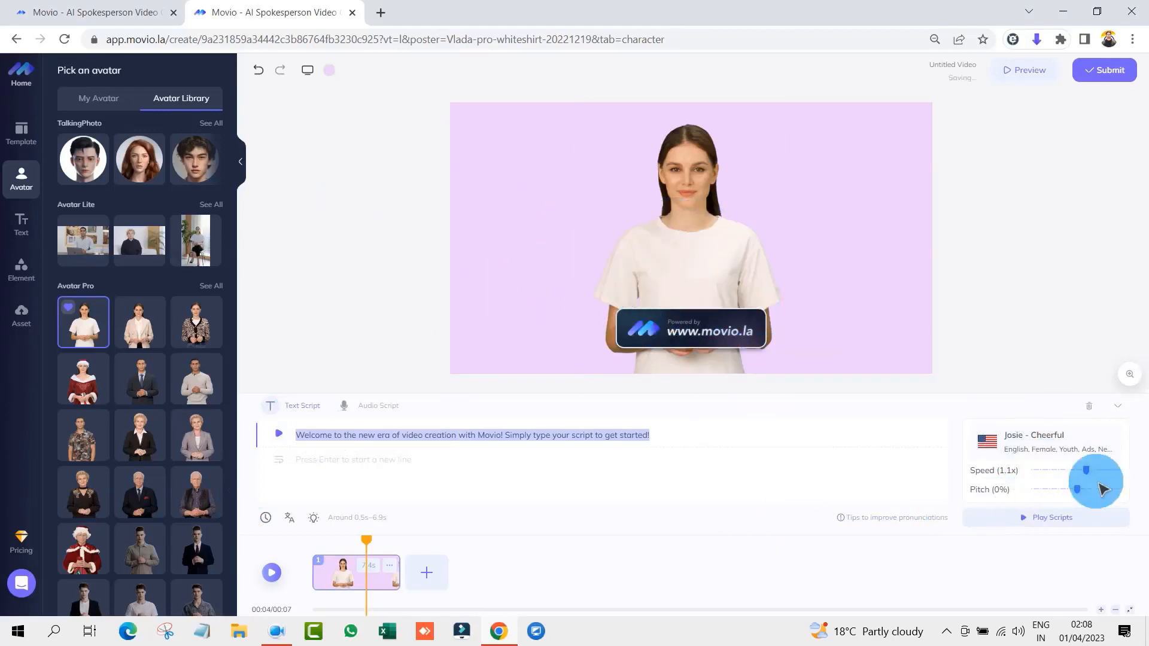
# Open the voice library from the script's current voice and filter the voices to the Hindi language
pyautogui.click(1047, 443)
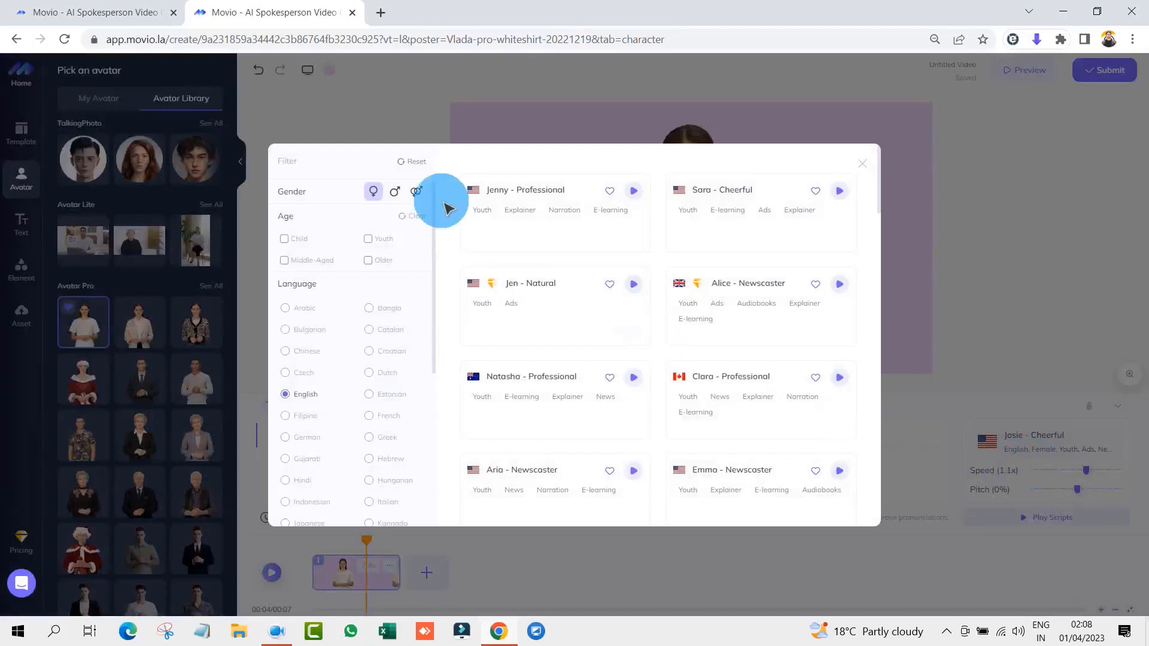
pyautogui.scroll(-4, 362, 351)
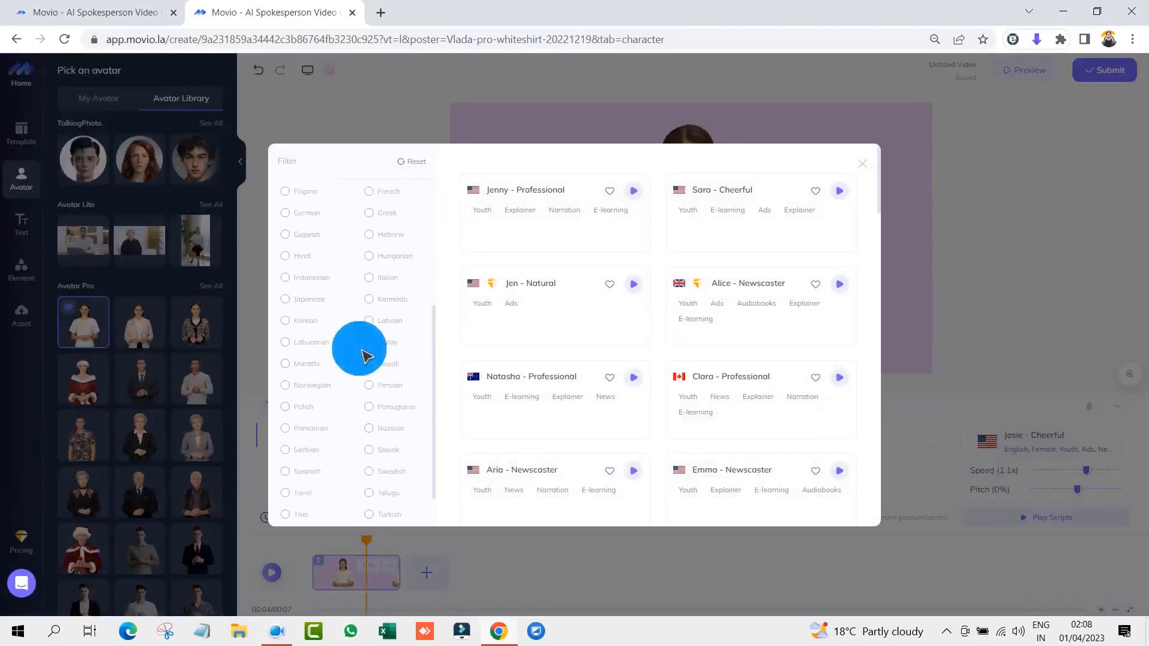
pyautogui.scroll(4, 363, 354)
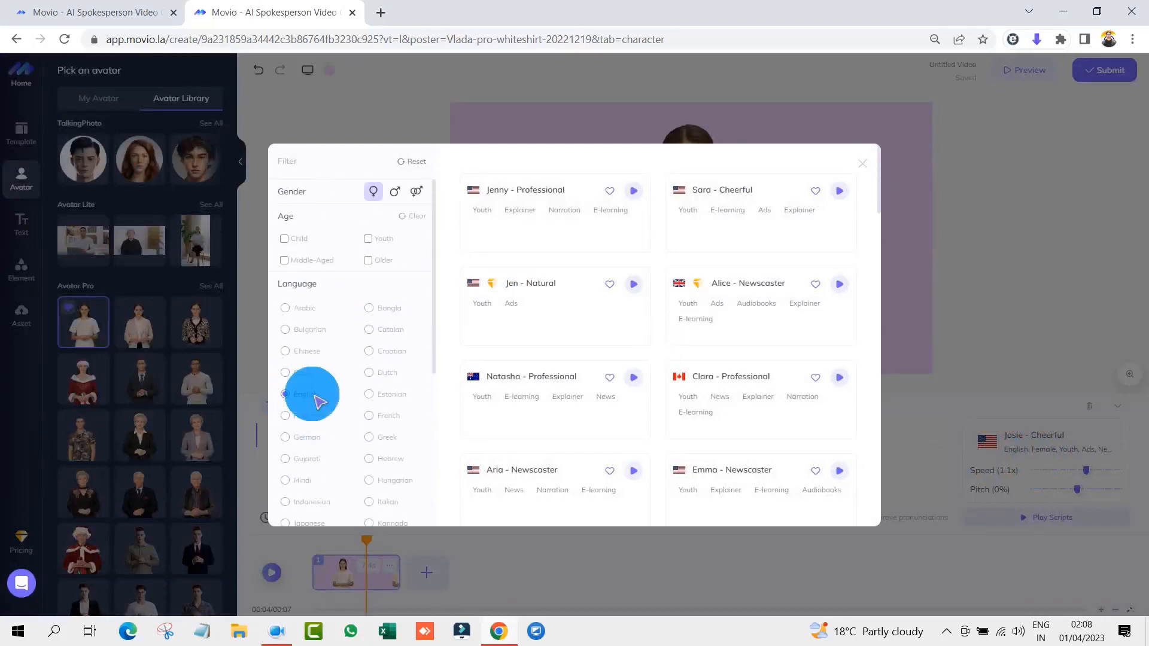
pyautogui.scroll(-3, 317, 413)
pyautogui.click(302, 334)
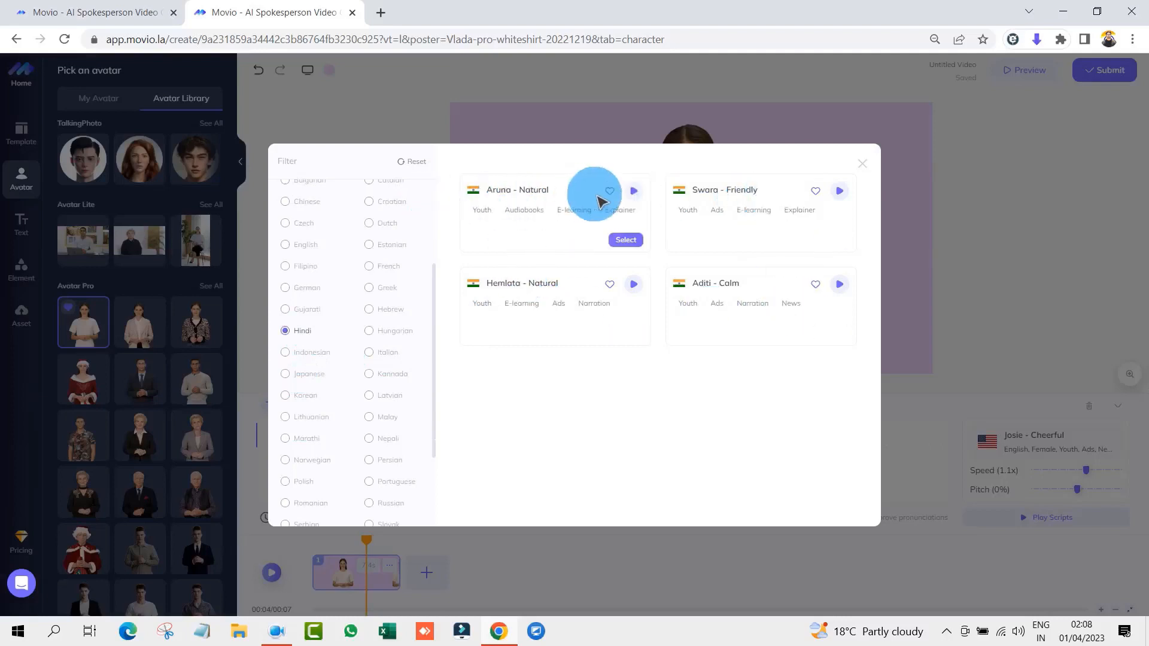
# Preview the Aruna, Swara, Hemlata and Aditi voices and choose Hemlata - Natural for the script
pyautogui.click(634, 193)
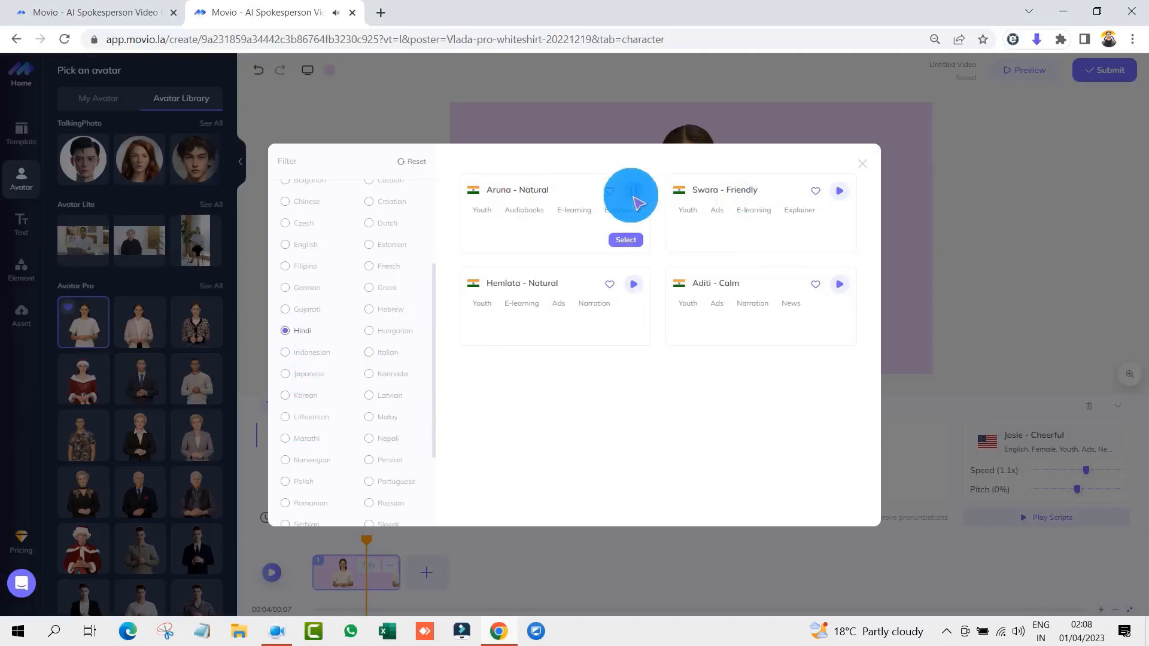
pyautogui.click(841, 195)
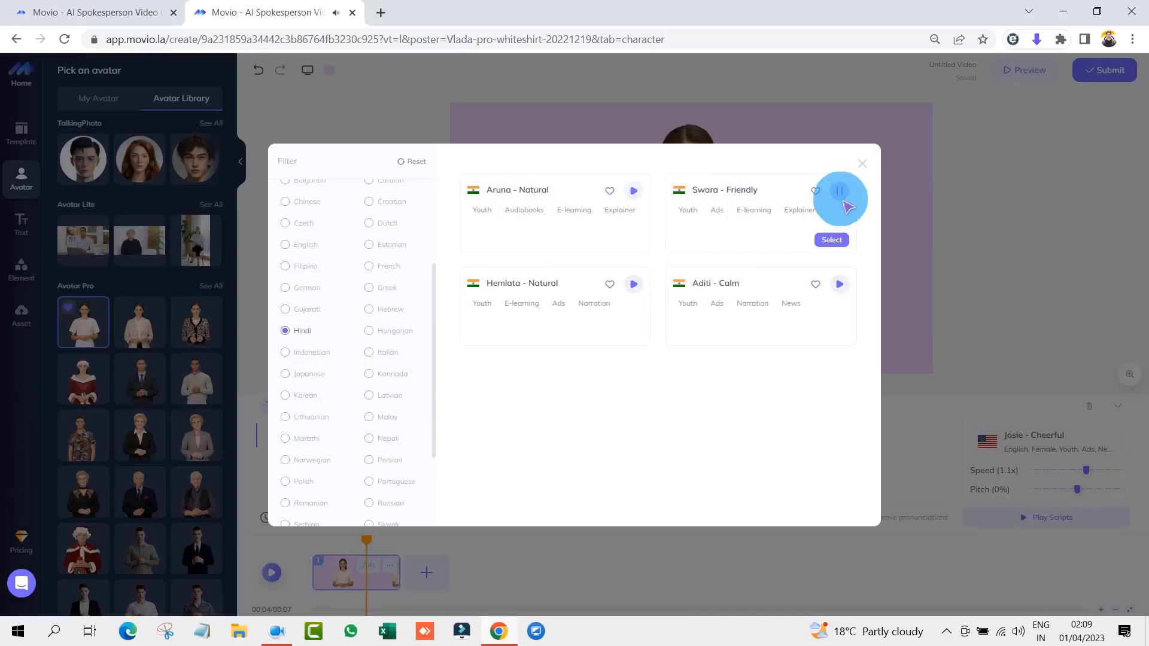
pyautogui.click(641, 289)
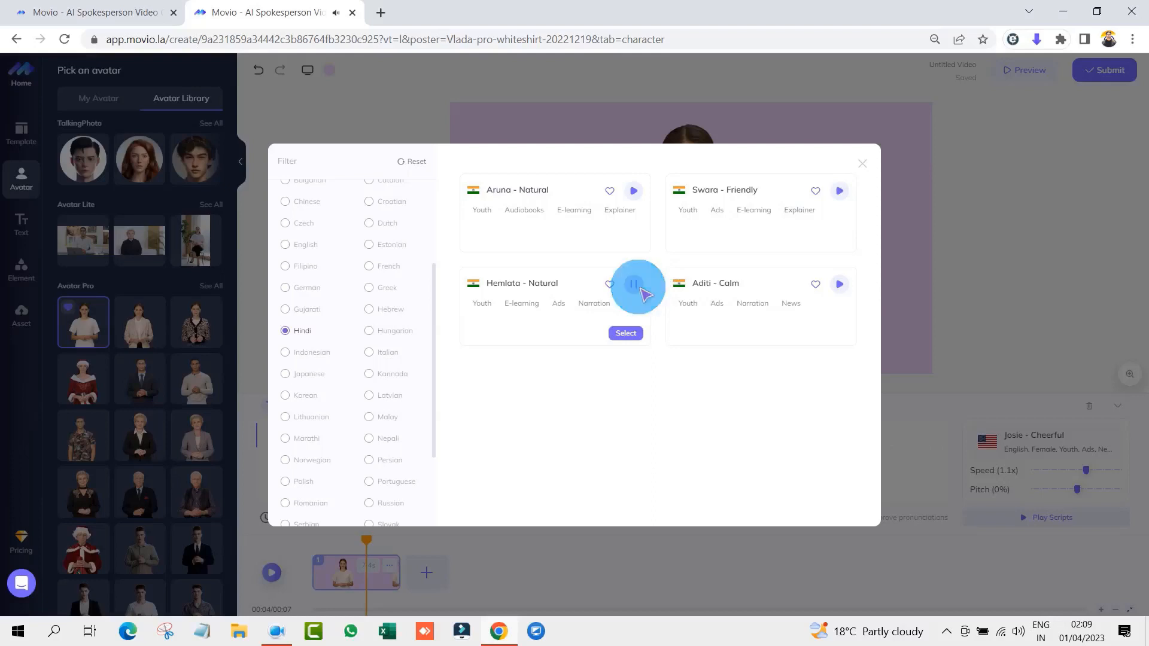
pyautogui.click(841, 287)
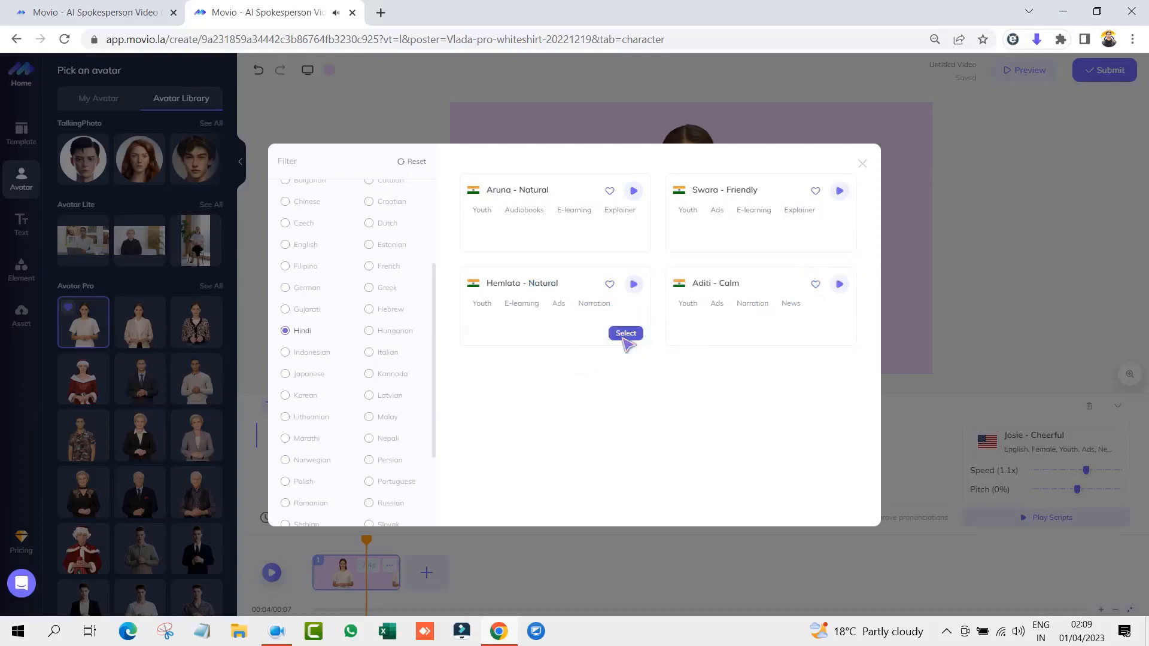
pyautogui.click(626, 334)
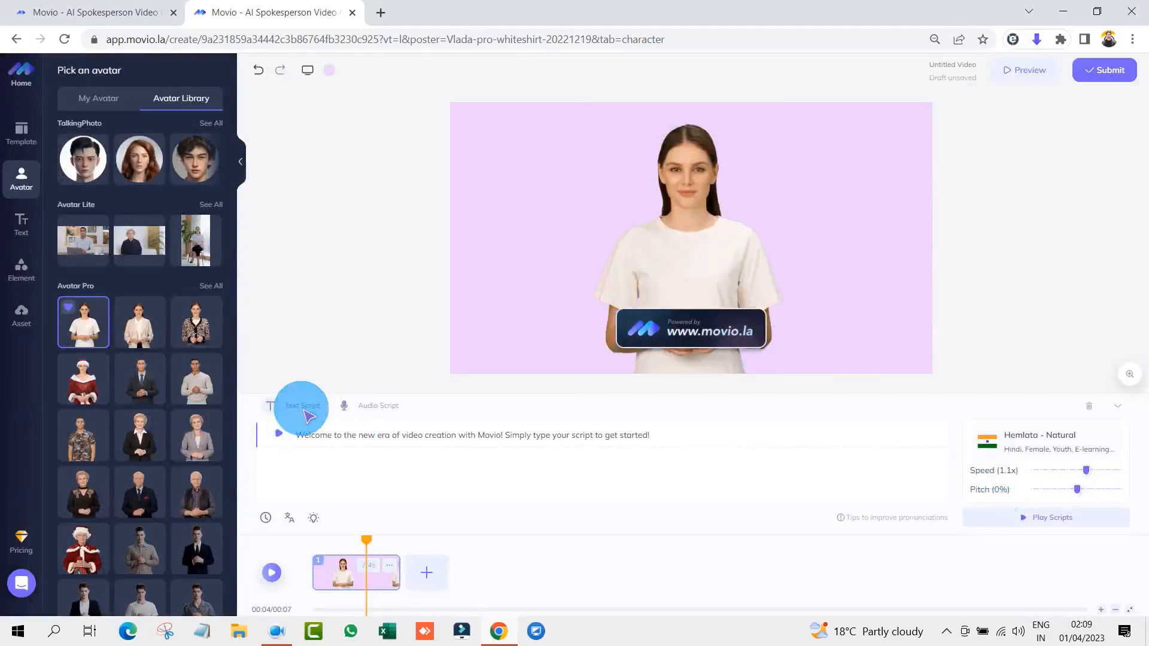
# Delete the default welcome sentence from the Text Script
pyautogui.moveTo(297, 435); pyautogui.dragTo(623, 453)
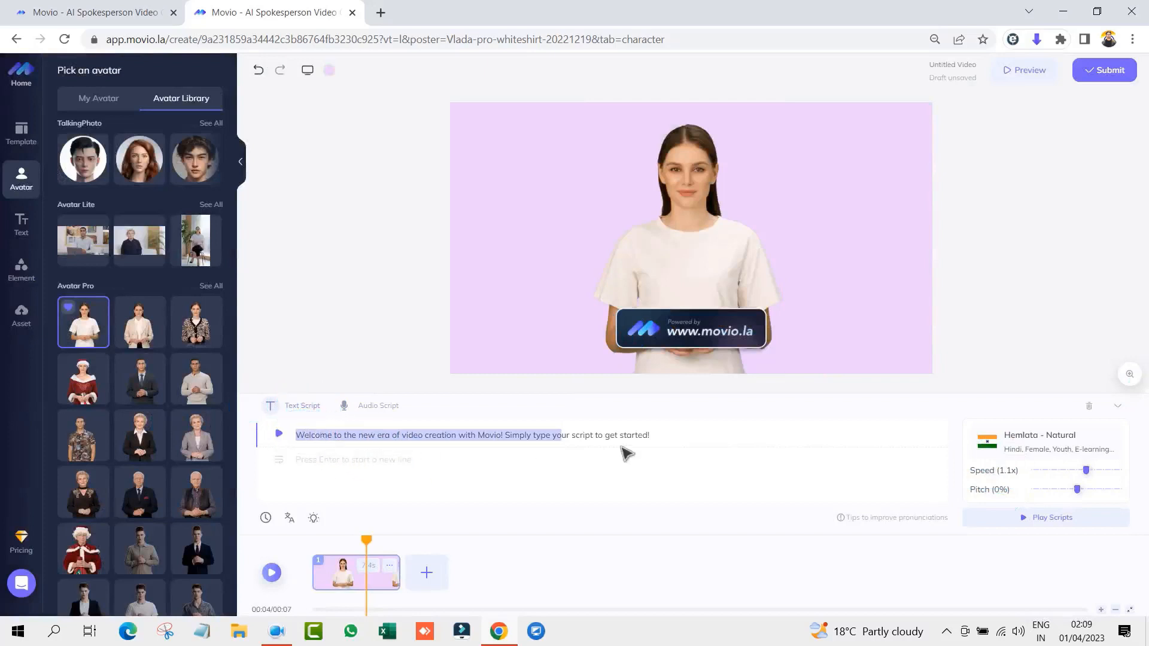
pyautogui.press('BackSpace')
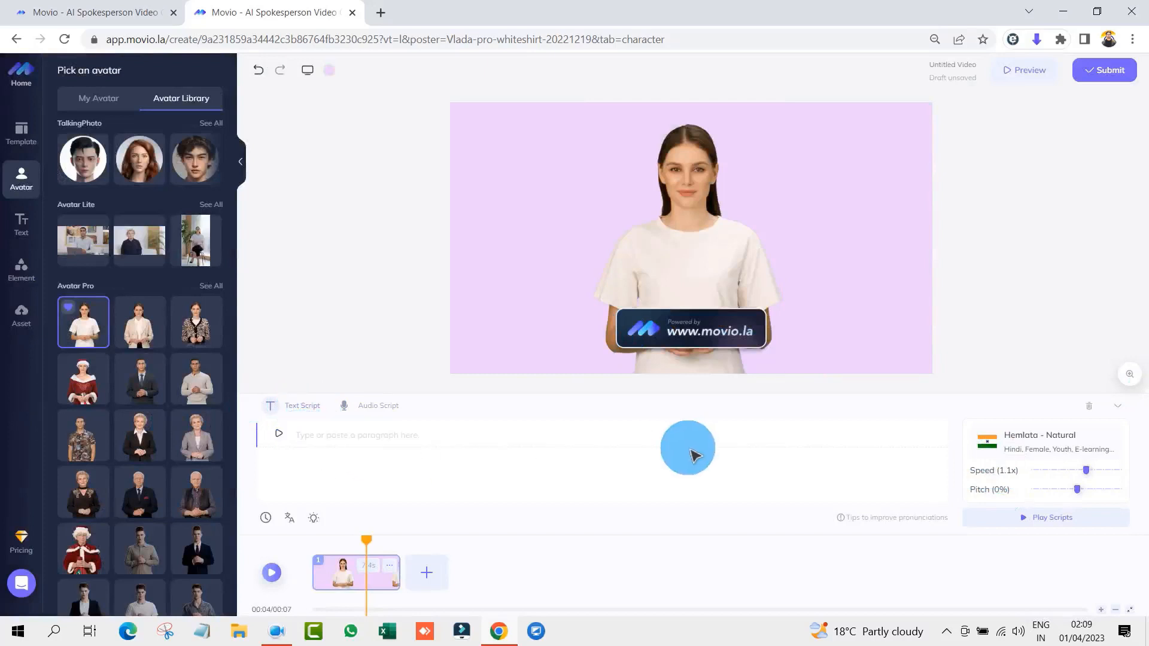
# Copy the Hindi sentence from the New Text Document file in the Desktop folder A and return to the Movio editor
pyautogui.click(240, 634)
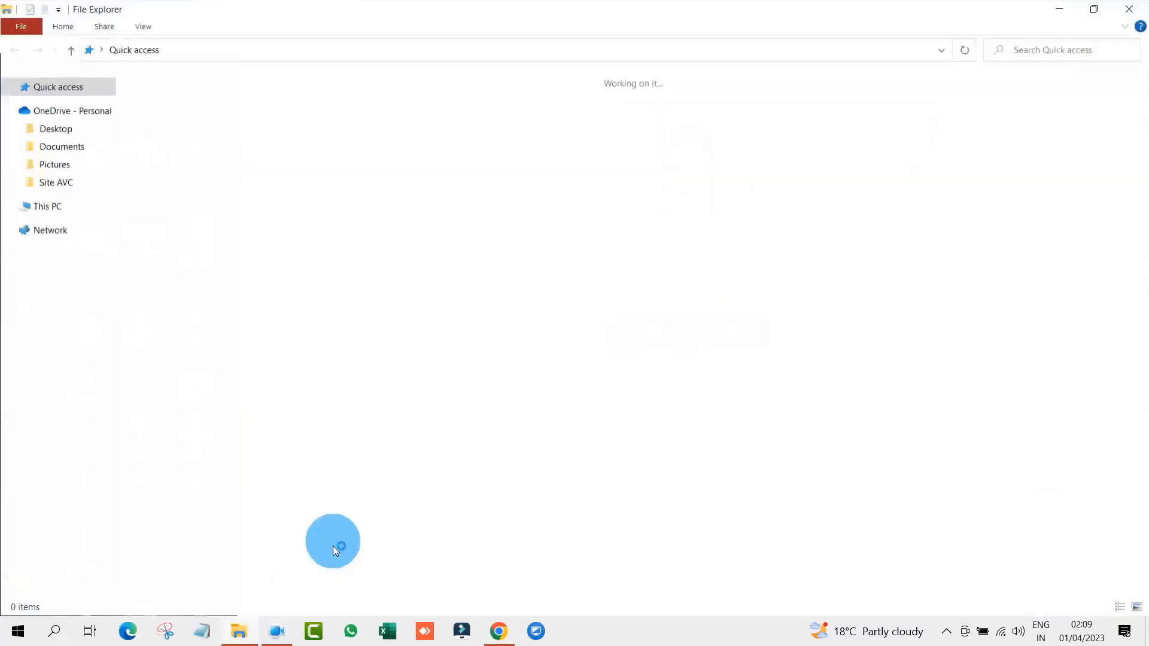
pyautogui.click(52, 247)
pyautogui.doubleClick(224, 204)
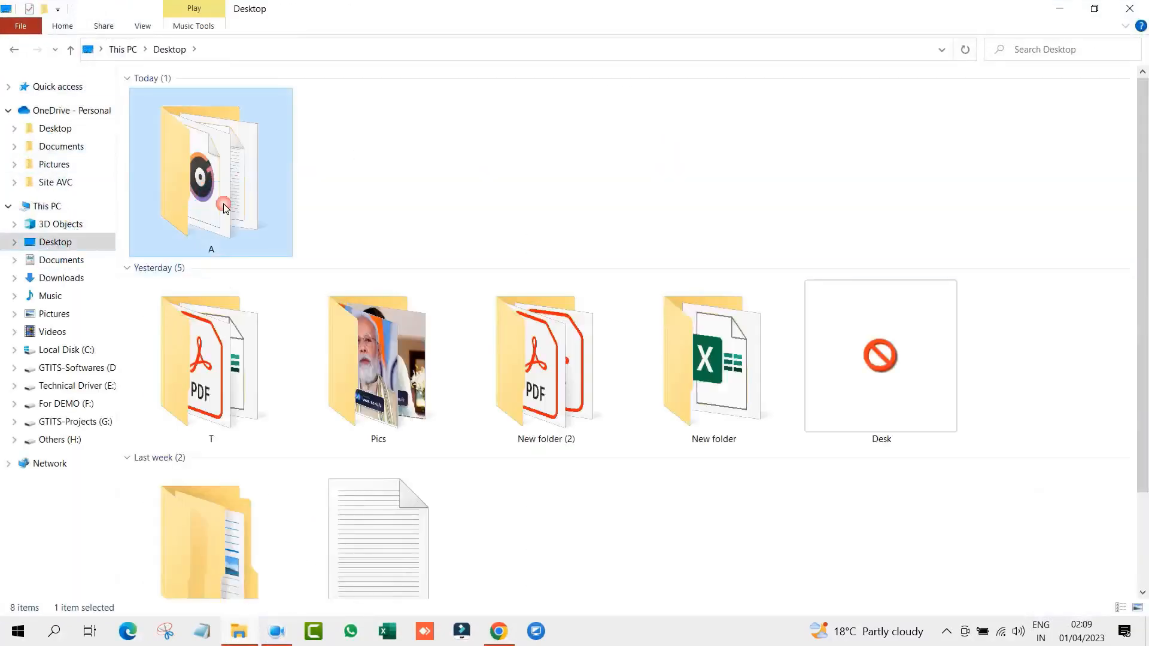
pyautogui.click(163, 229)
pyautogui.doubleClick(163, 229)
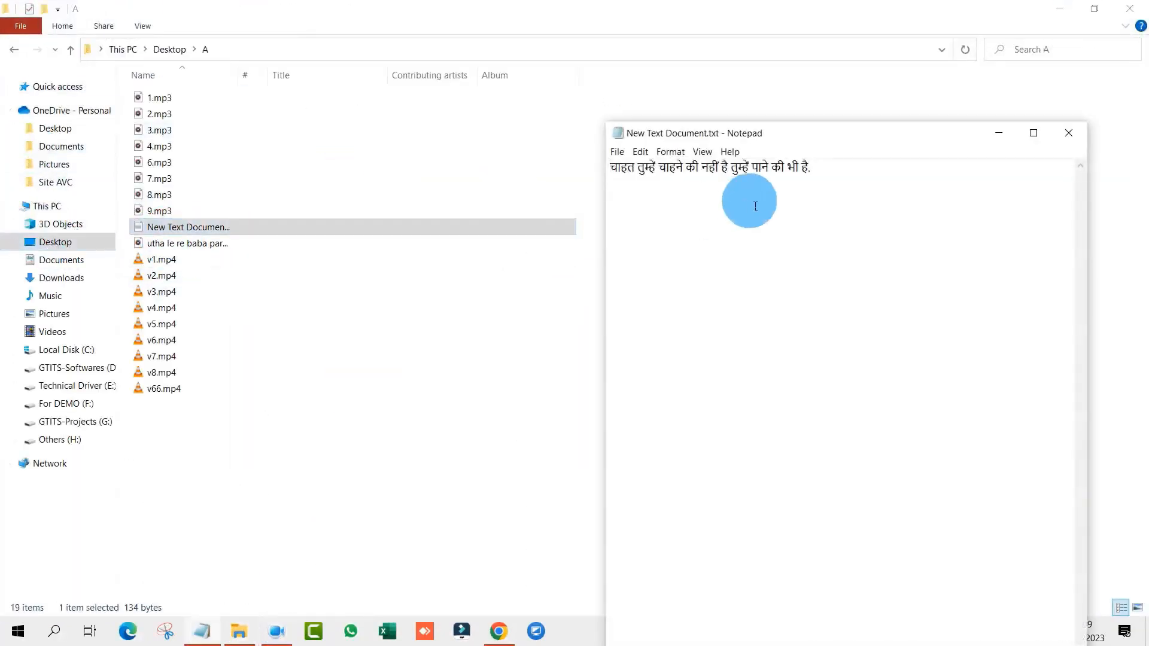
pyautogui.moveTo(830, 171); pyautogui.dragTo(588, 173)
pyautogui.rightClick(662, 166)
pyautogui.click(681, 201)
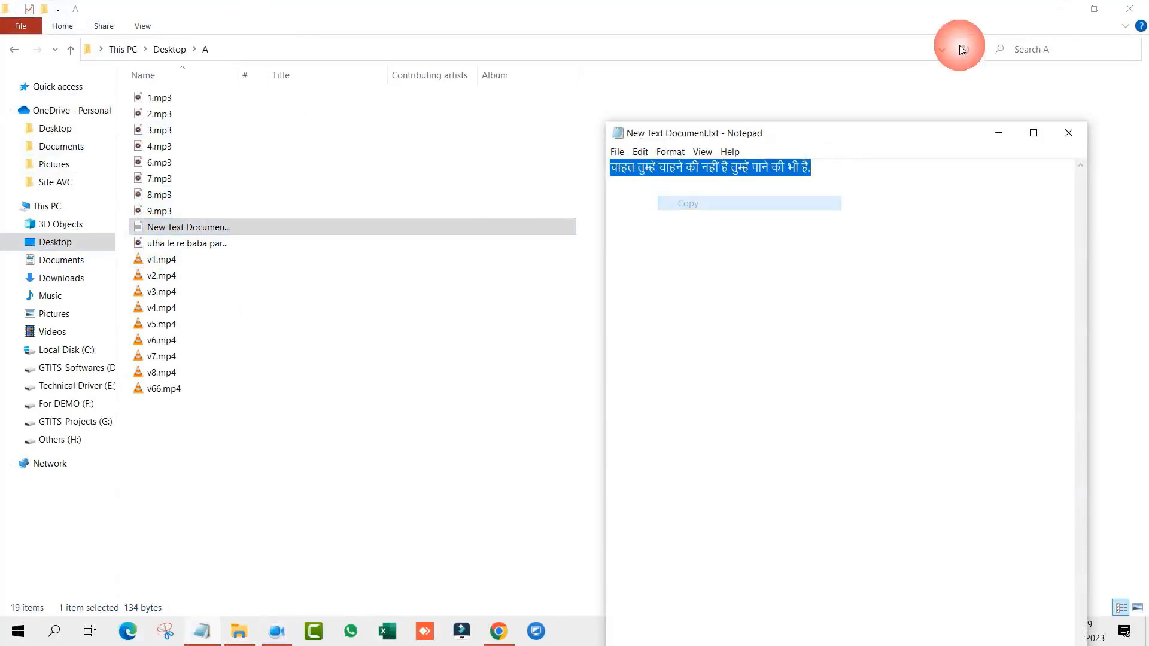
pyautogui.click(1011, 133)
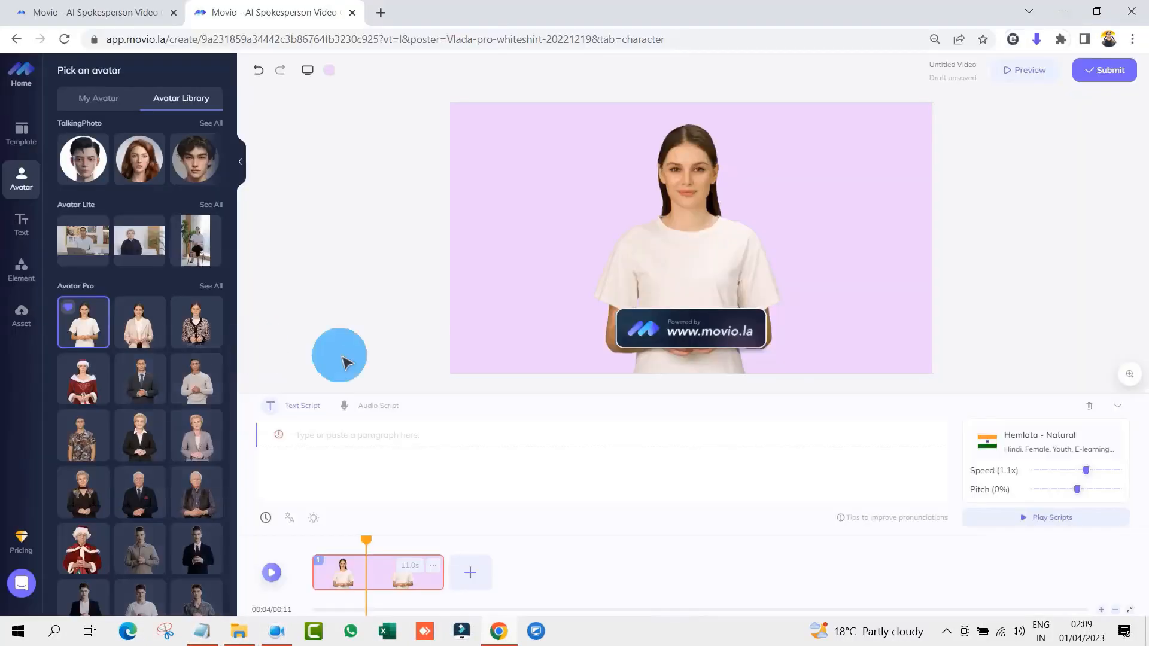
# Paste the copied Hindi sentence into the empty Text Script and play the scene to hear it
pyautogui.click(359, 437)
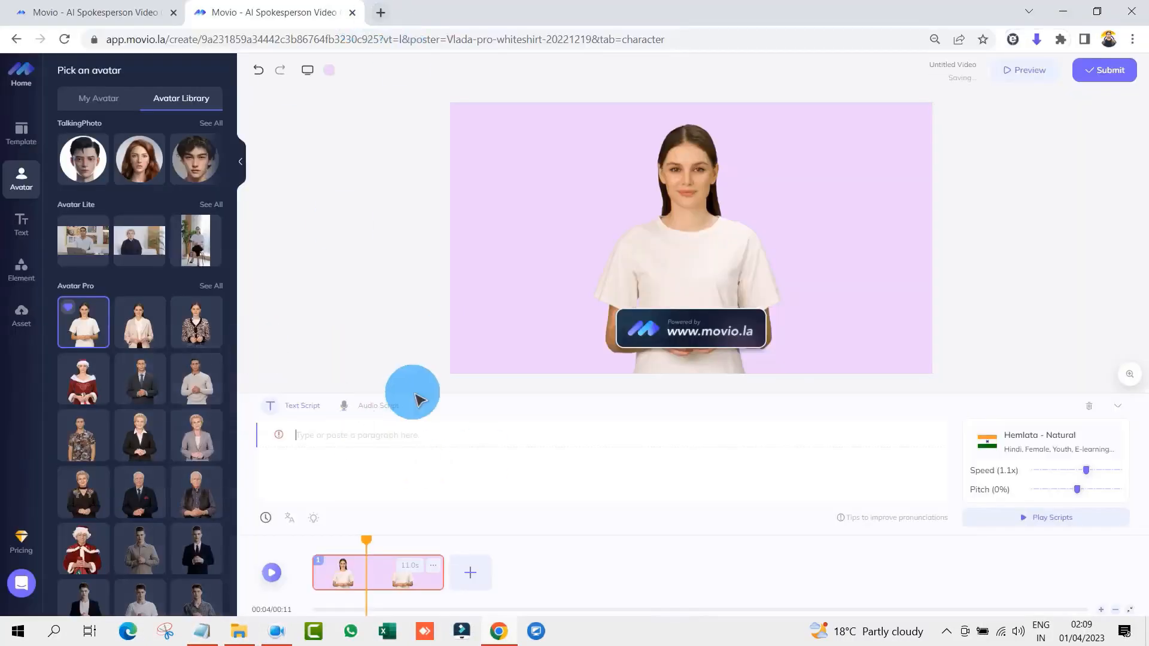
pyautogui.rightClick(367, 446)
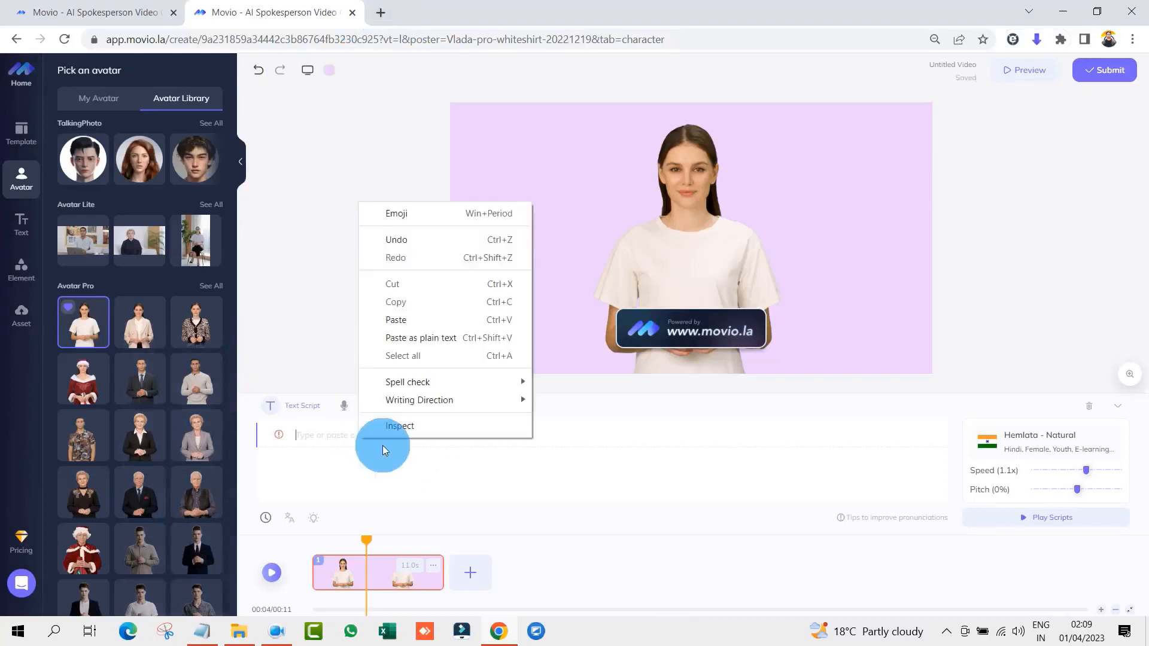
pyautogui.click(392, 318)
pyautogui.moveTo(445, 435); pyautogui.dragTo(331, 436)
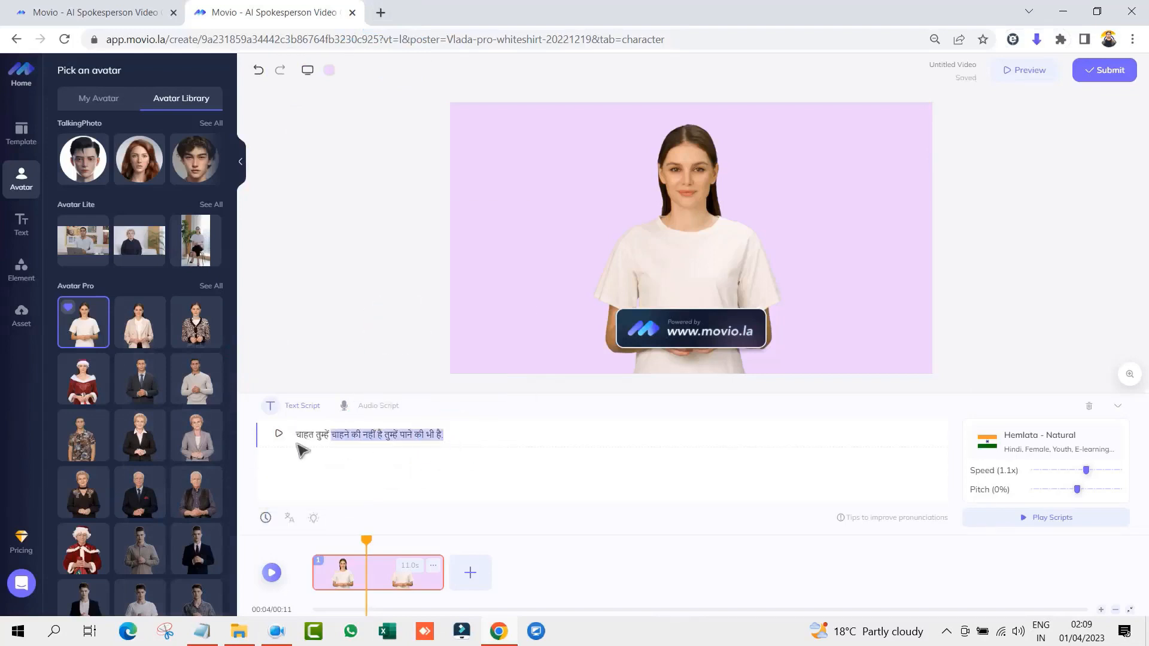
pyautogui.click(272, 574)
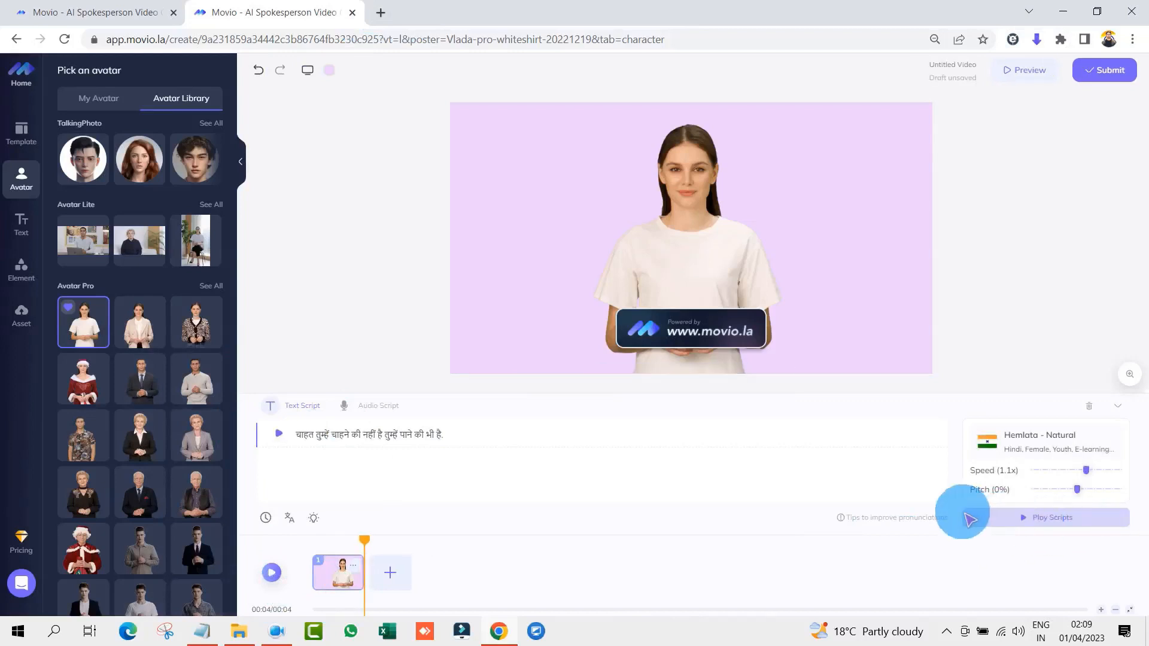
pyautogui.click(274, 576)
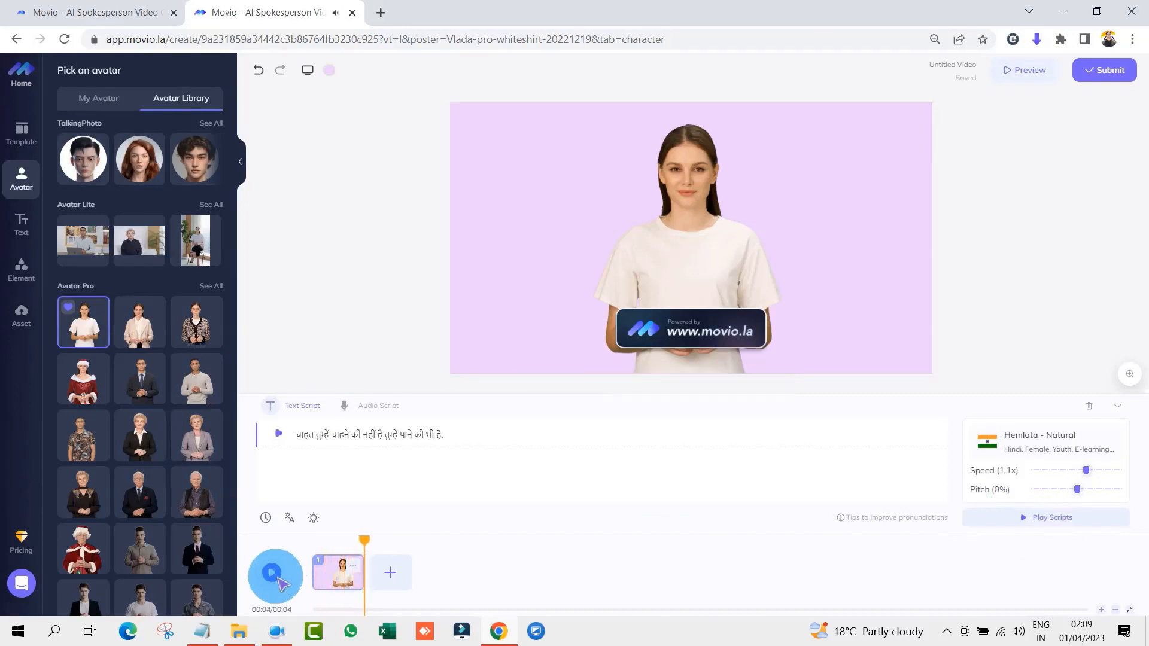
# Change the scene background colour to white
pyautogui.rightClick(862, 223)
pyautogui.click(968, 238)
pyautogui.click(998, 281)
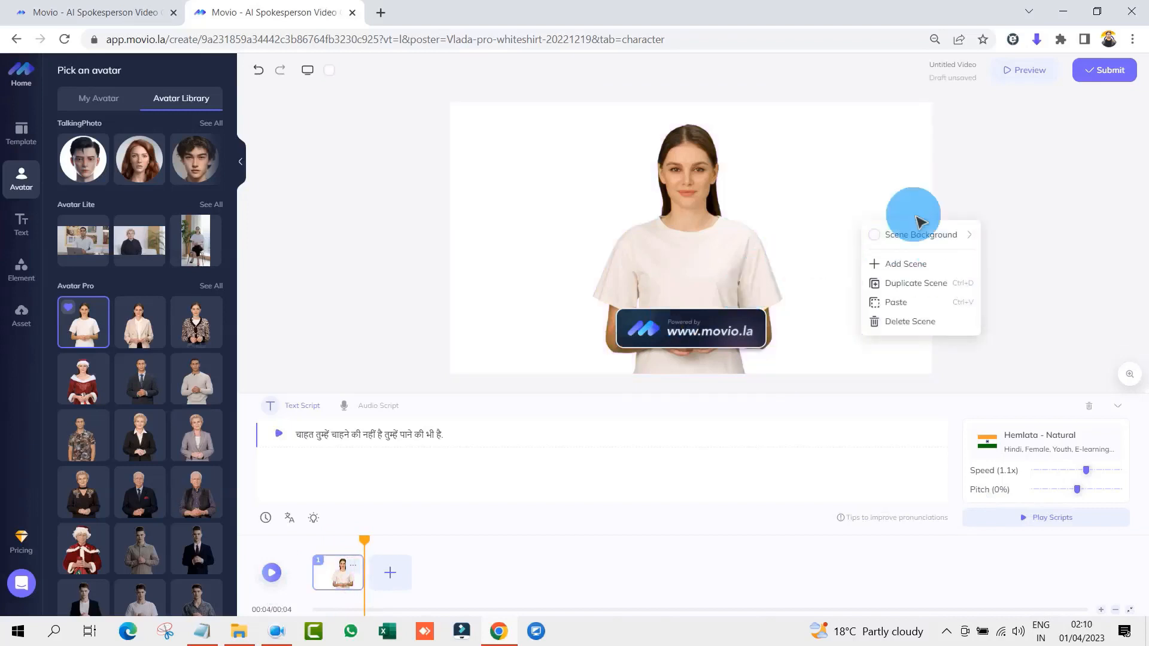
pyautogui.click(1071, 215)
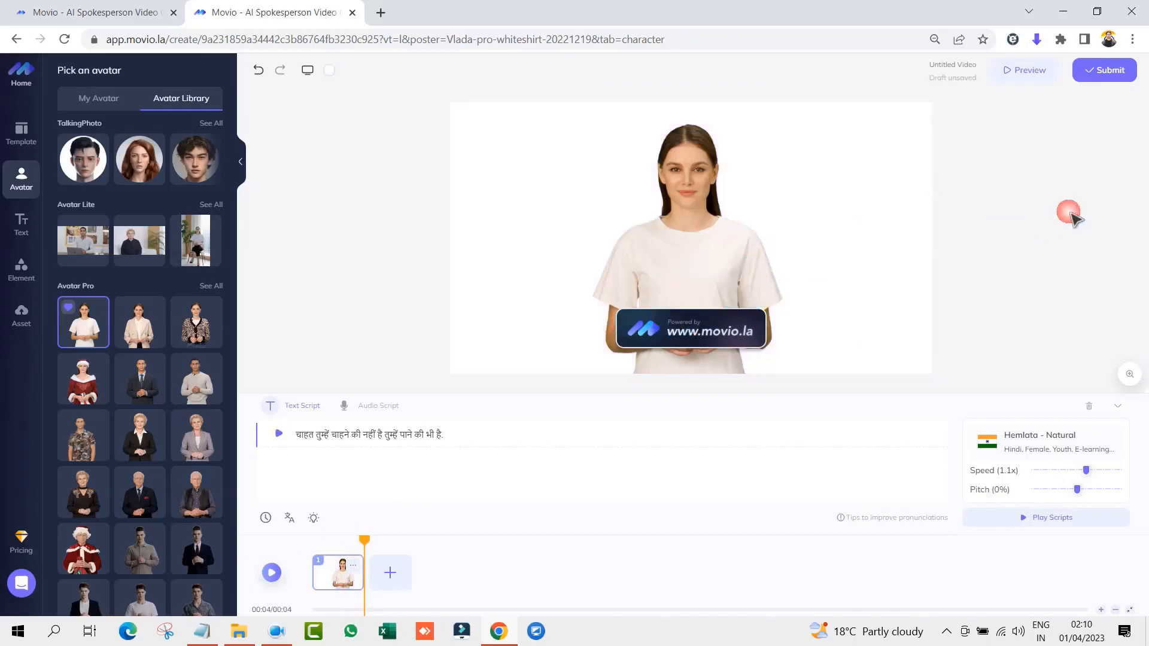
# Submit the video for production, checking the needed and remaining credits before confirming
pyautogui.click(1105, 70)
pyautogui.moveTo(481, 351); pyautogui.dragTo(538, 353)
pyautogui.click(482, 329)
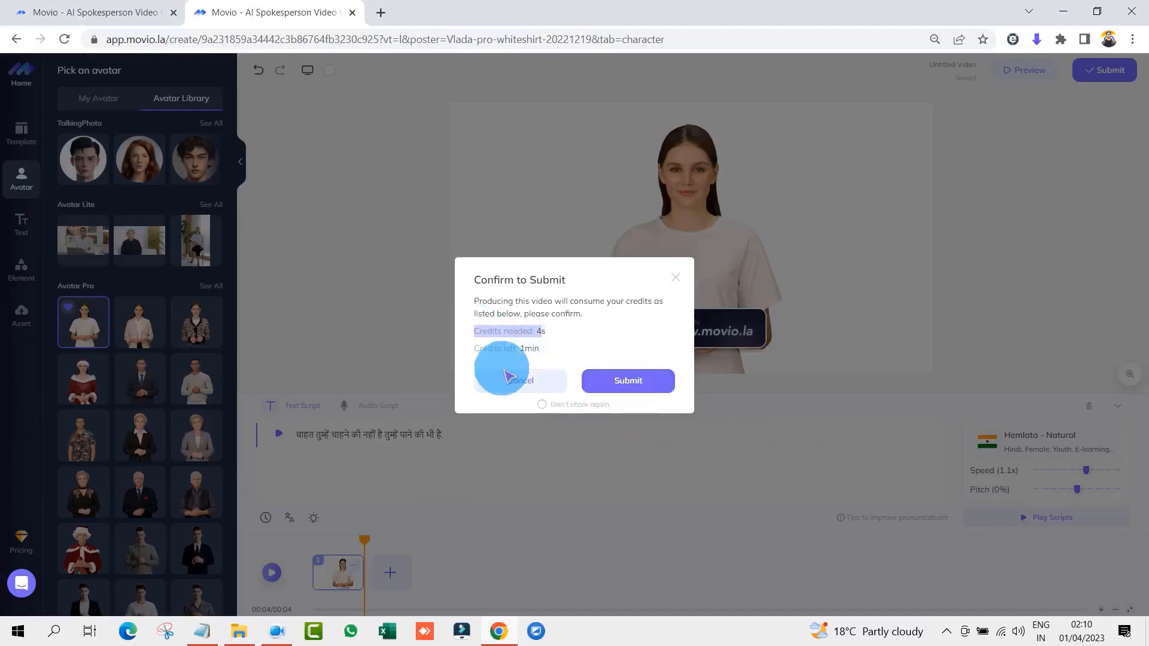
pyautogui.click(619, 386)
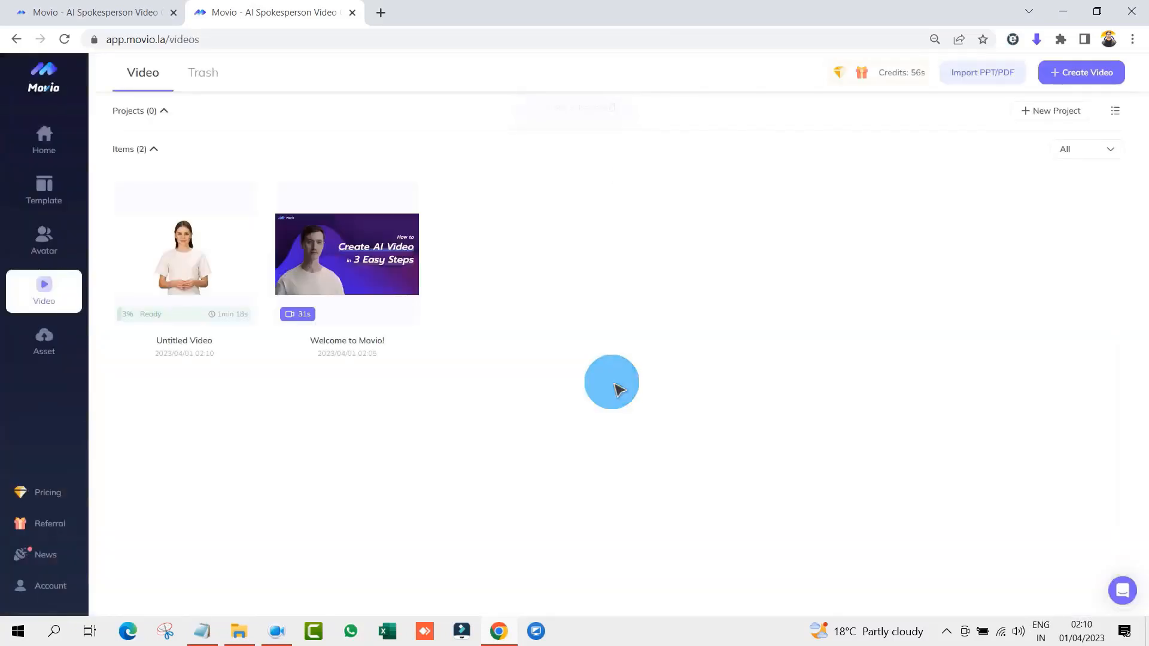
pyautogui.moveTo(206, 199)
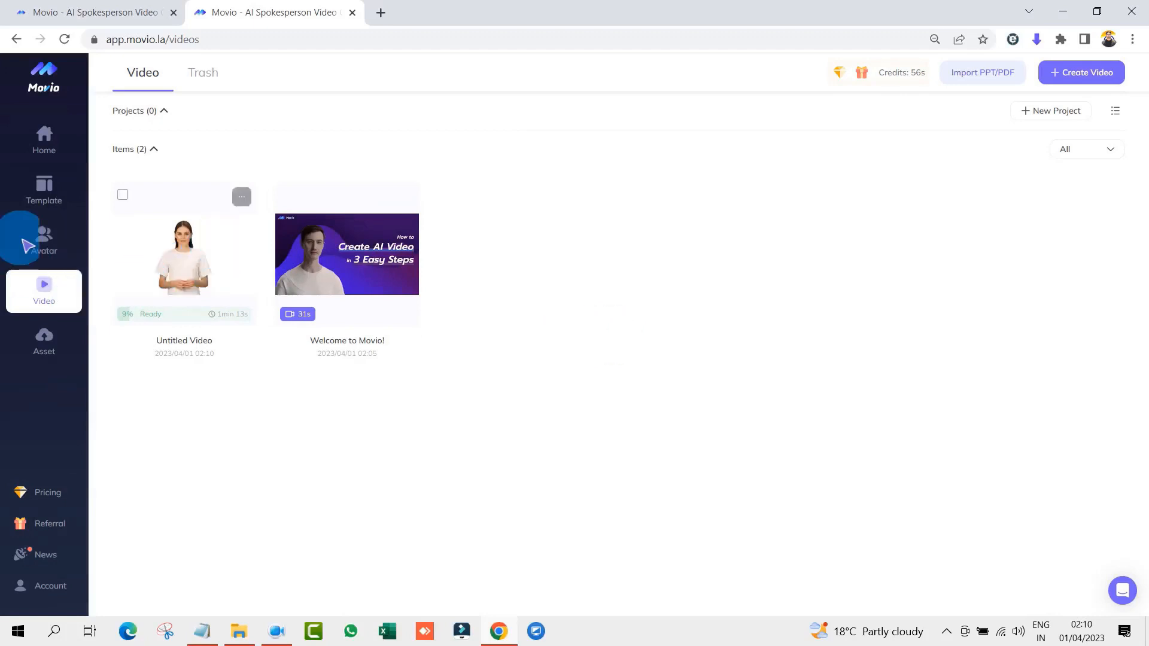
pyautogui.moveTo(1074, 75)
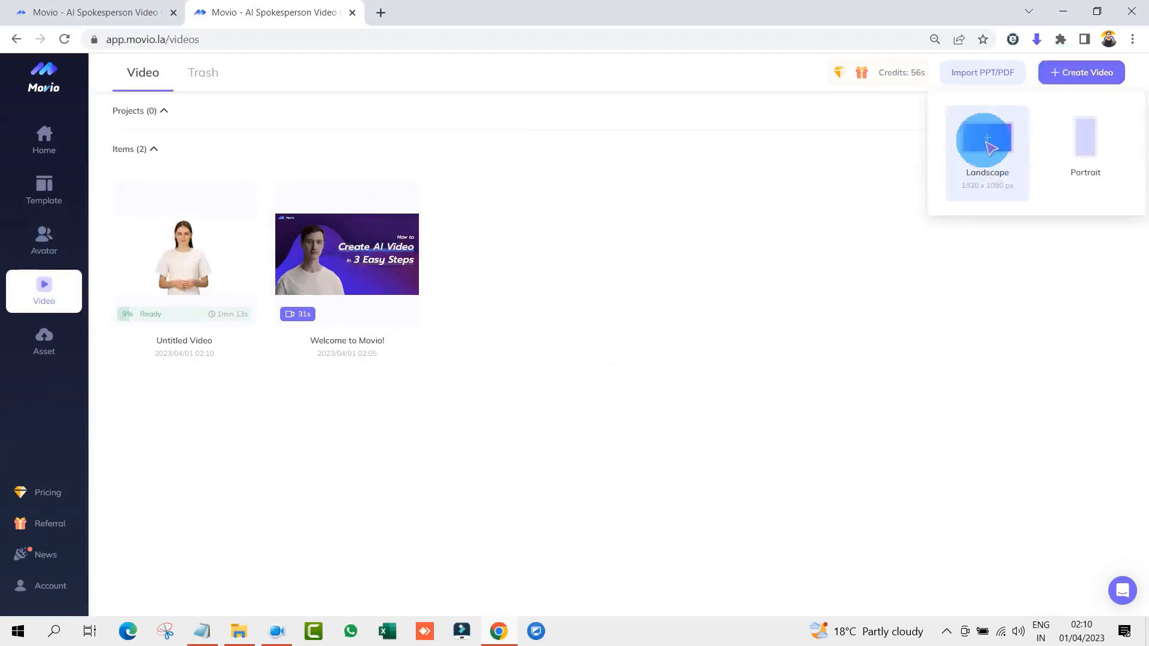
pyautogui.click(987, 141)
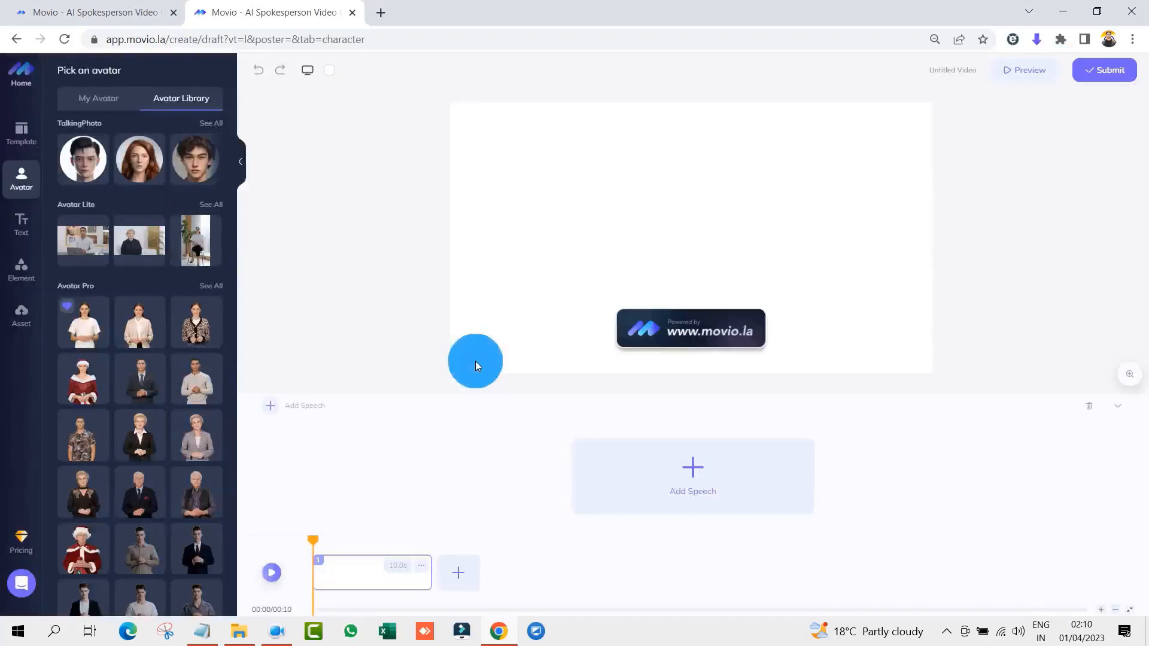
pyautogui.click(21, 226)
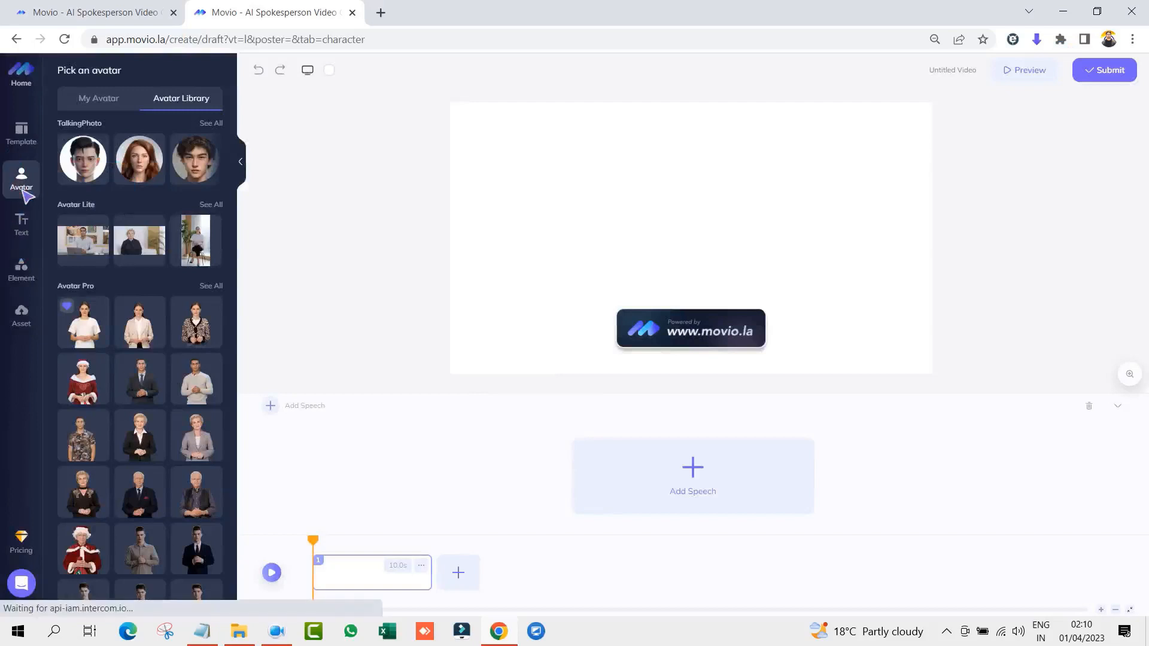
pyautogui.click(102, 98)
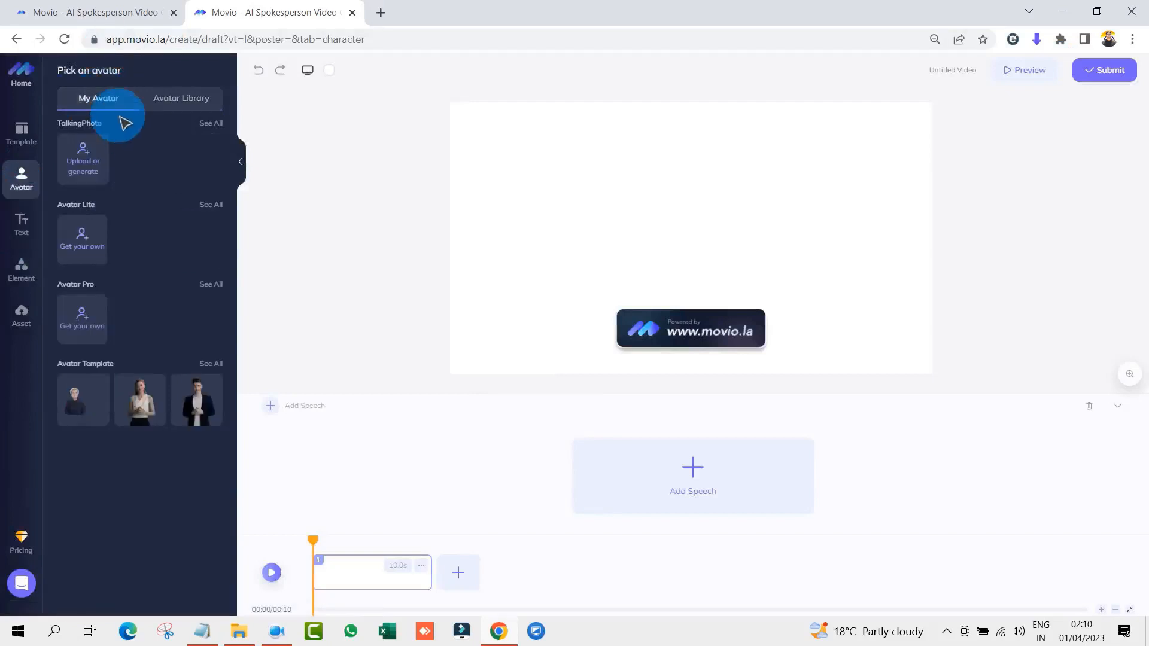
pyautogui.click(21, 224)
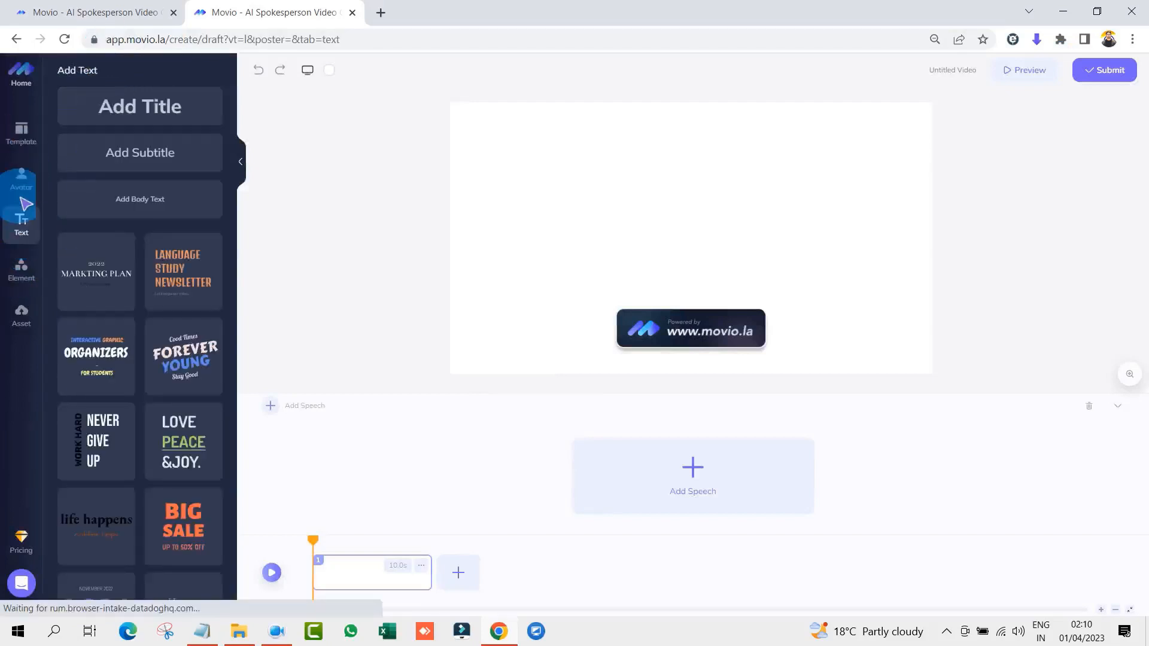
pyautogui.click(21, 178)
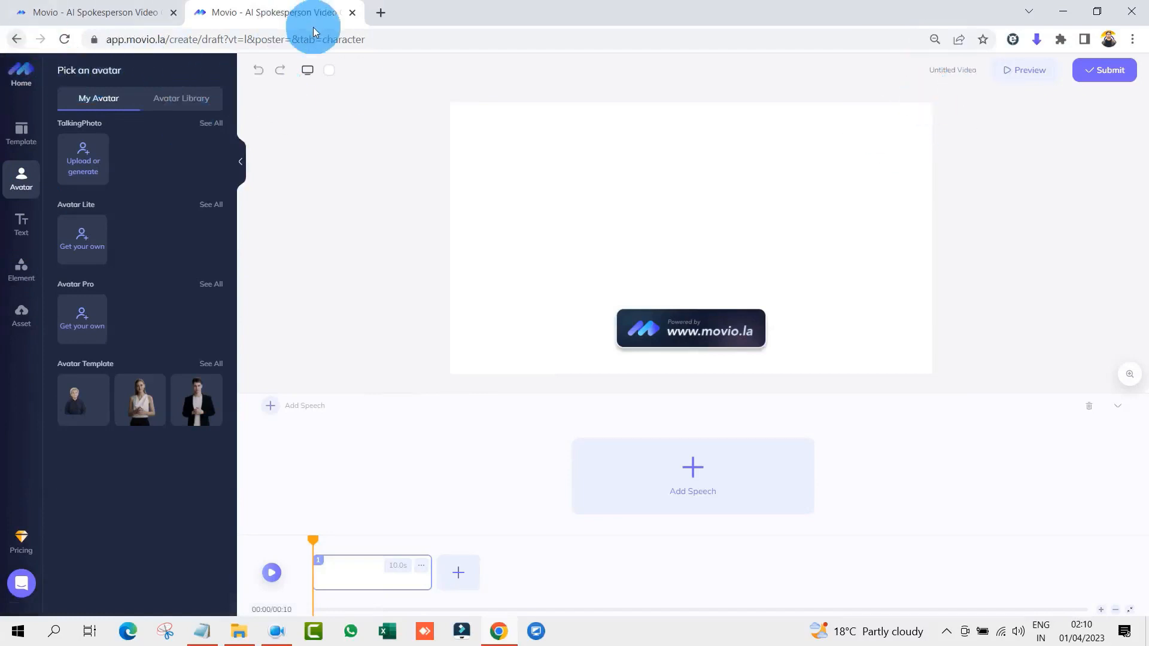
pyautogui.click(103, 25)
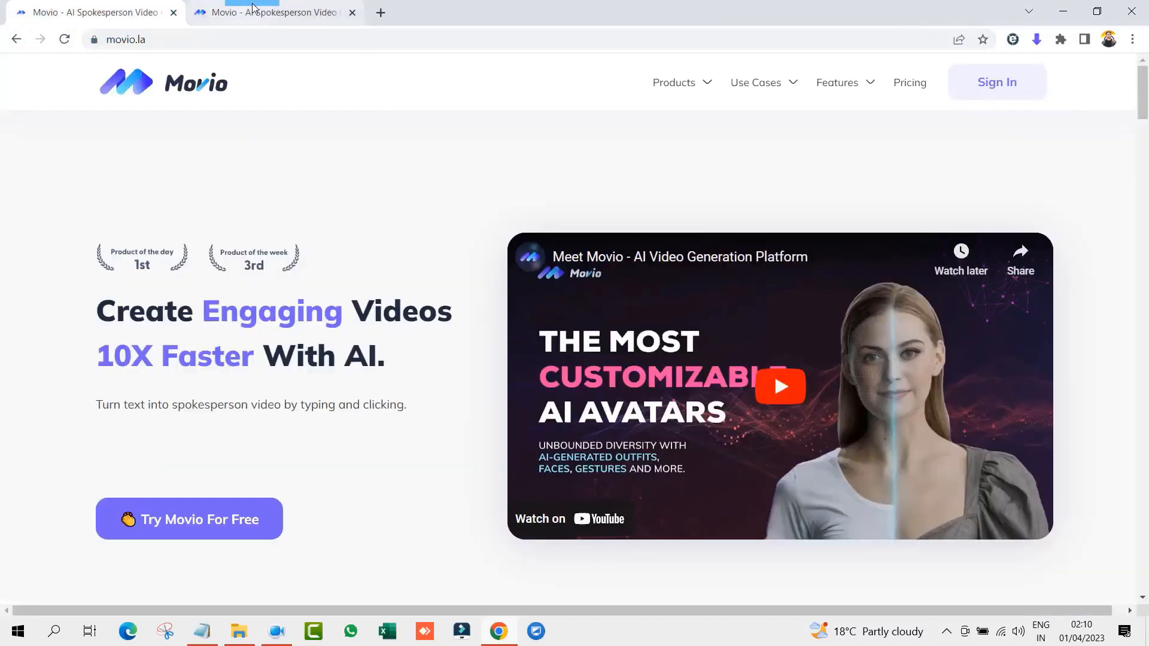
pyautogui.click(273, 14)
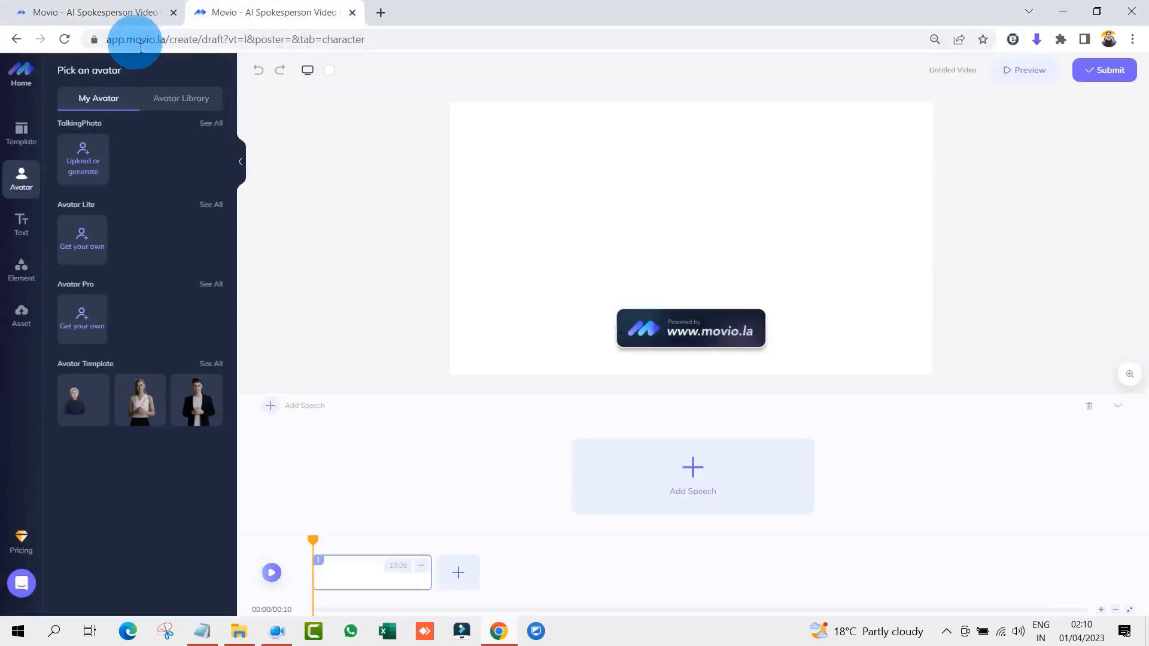
pyautogui.click(17, 41)
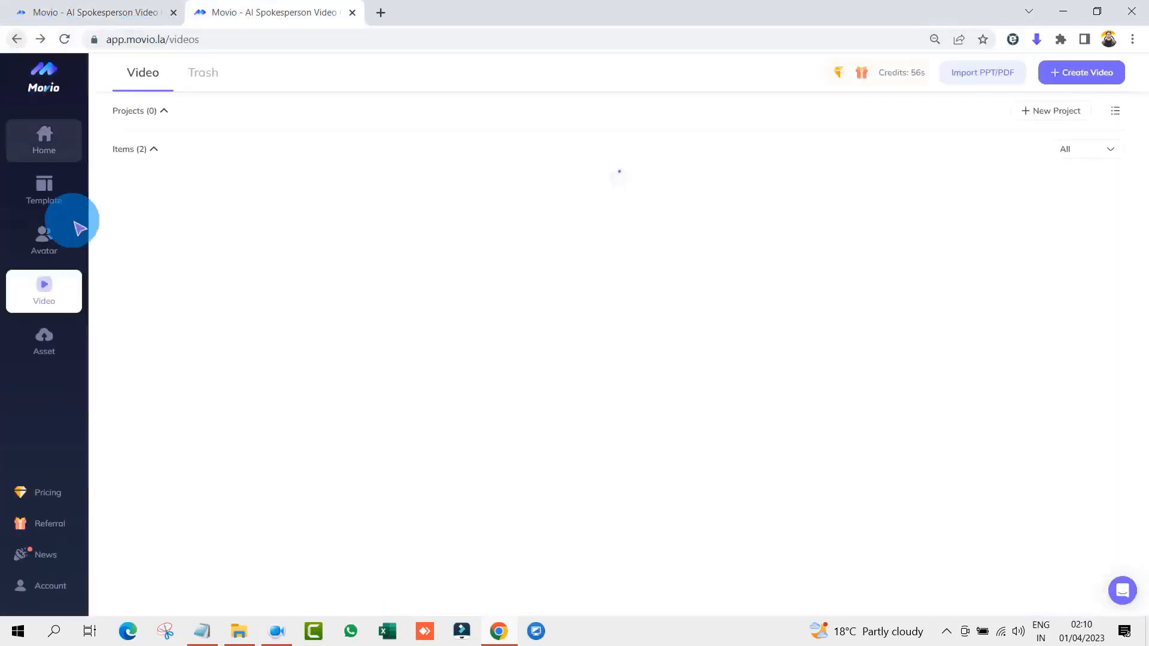
# Upload Modi-new-1-1.jpg from the Desktop folder Pics as a TalkingPhoto on the Avatar page
pyautogui.click(53, 244)
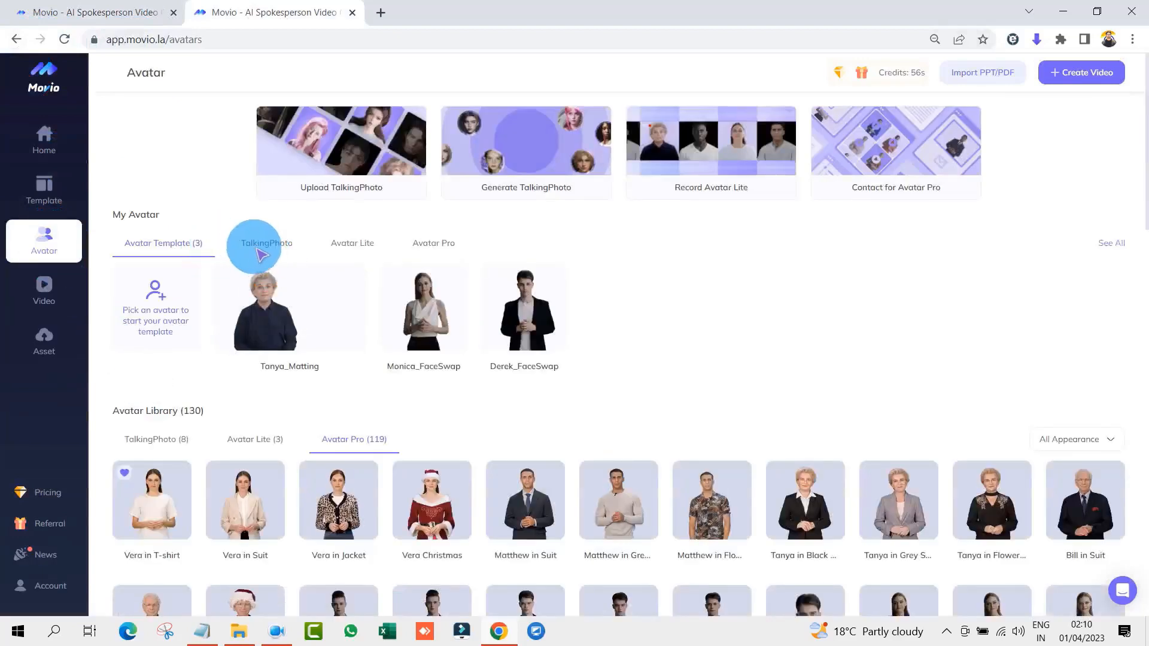
pyautogui.click(263, 252)
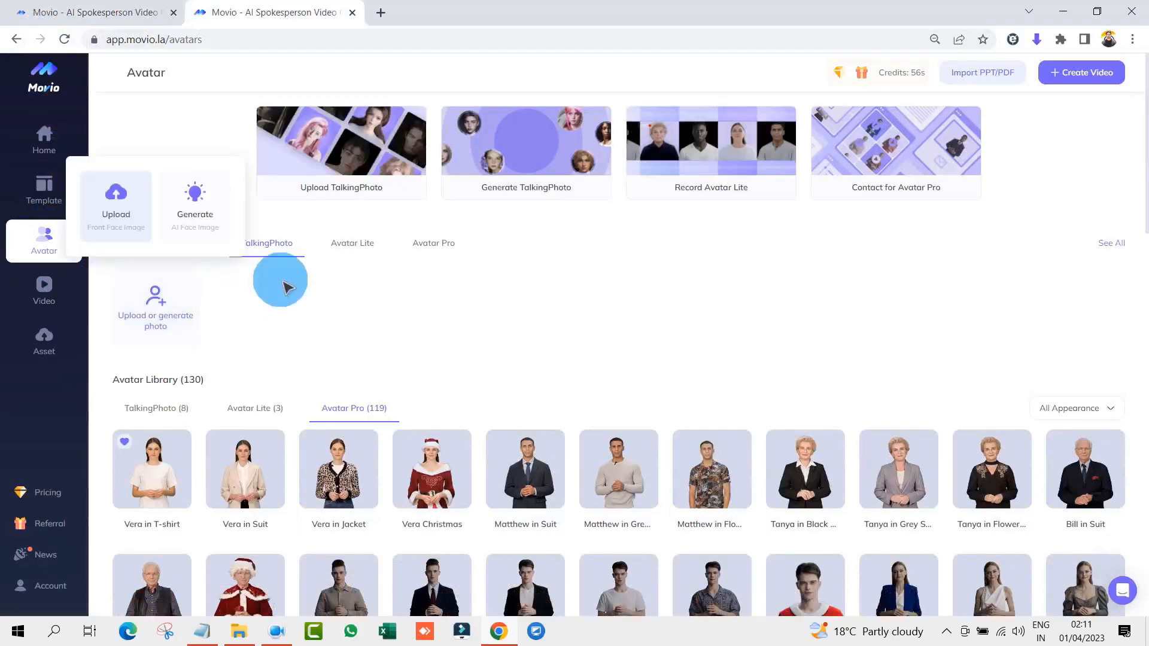
pyautogui.moveTo(172, 315)
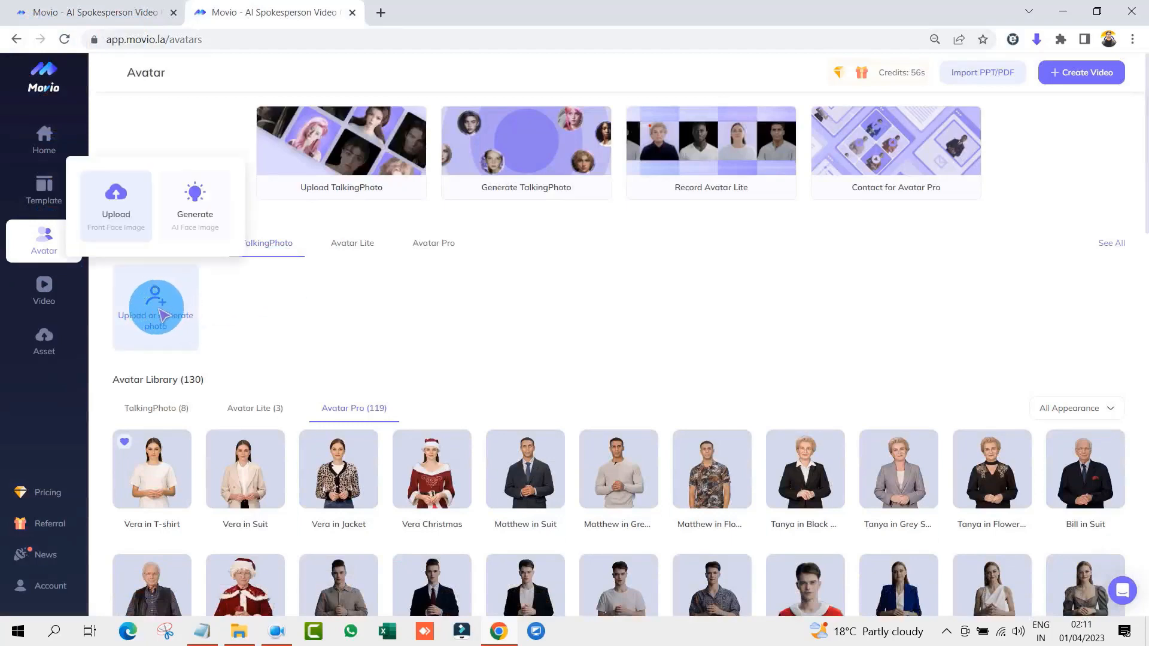
pyautogui.click(117, 214)
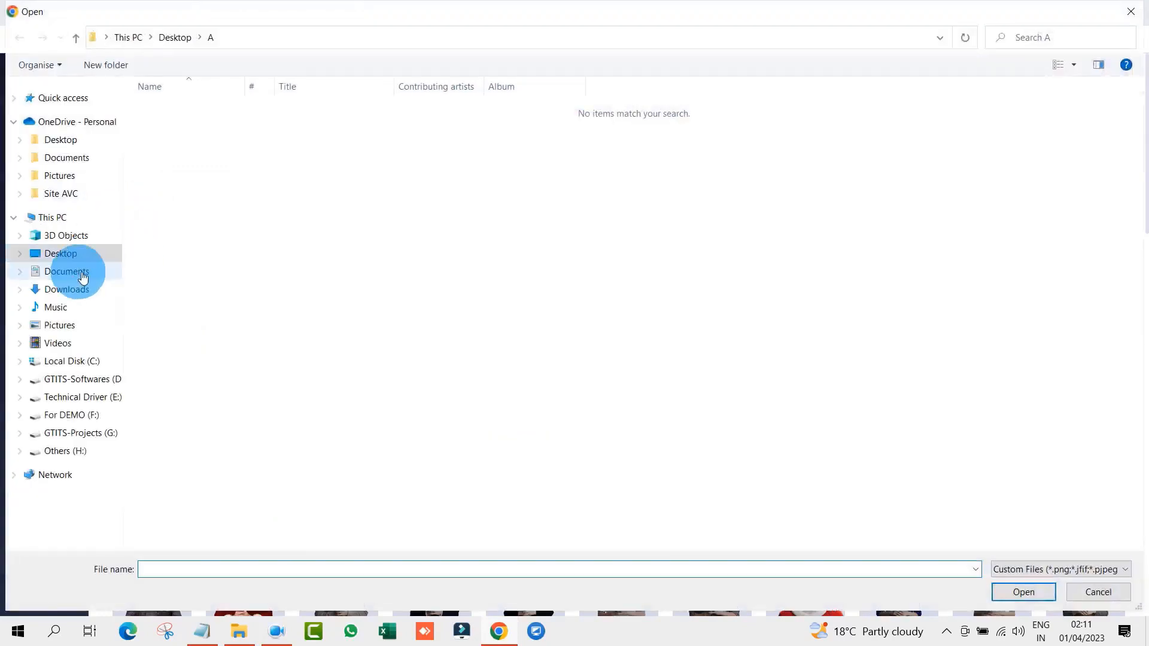
pyautogui.click(66, 254)
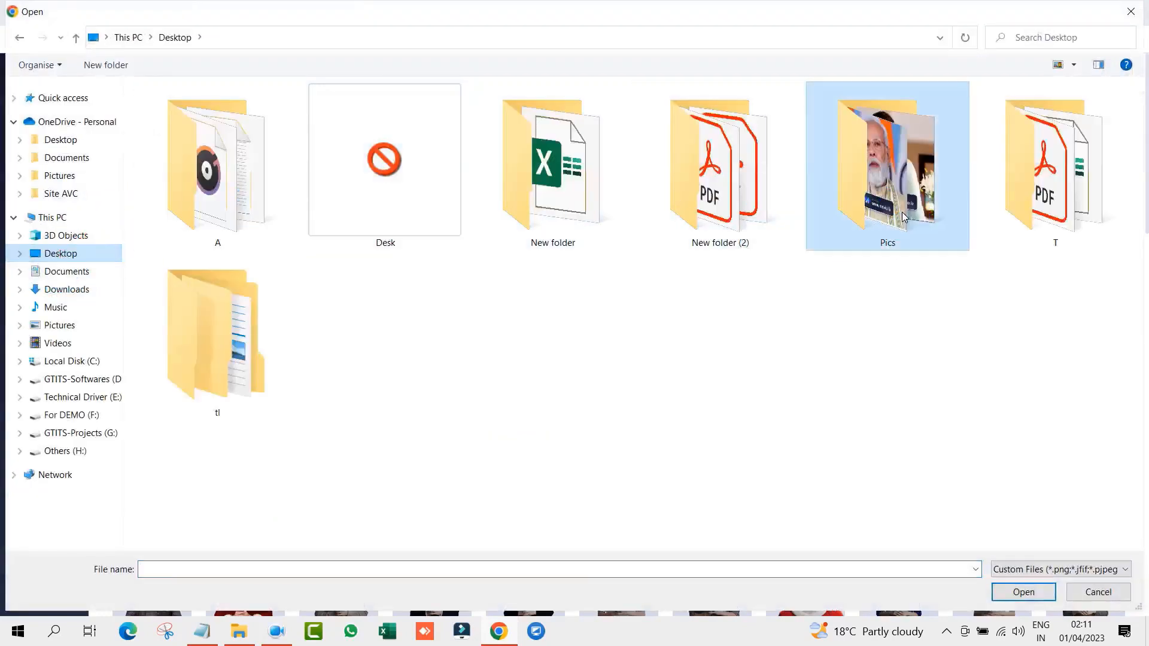
pyautogui.doubleClick(886, 168)
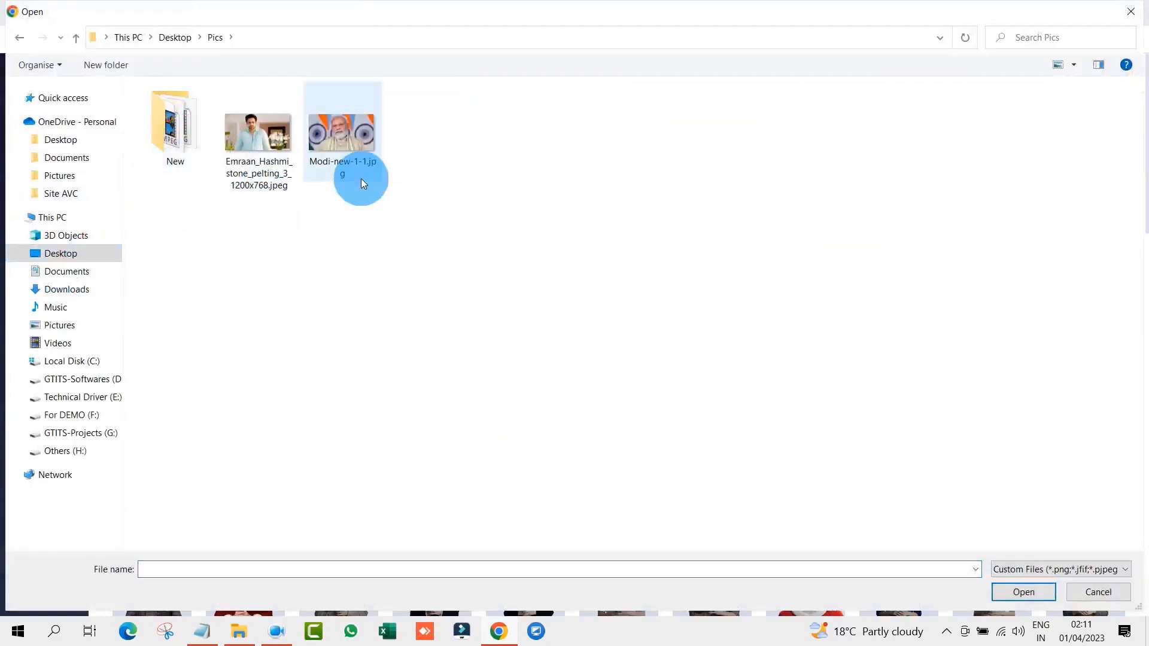
pyautogui.click(353, 163)
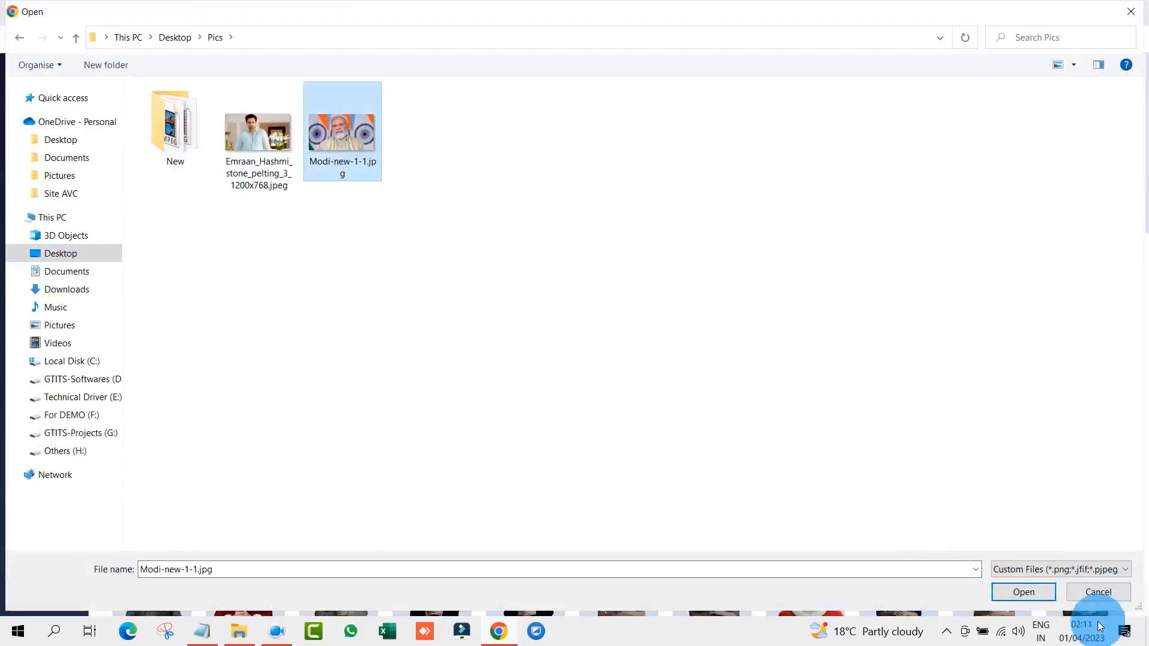
pyautogui.click(1023, 595)
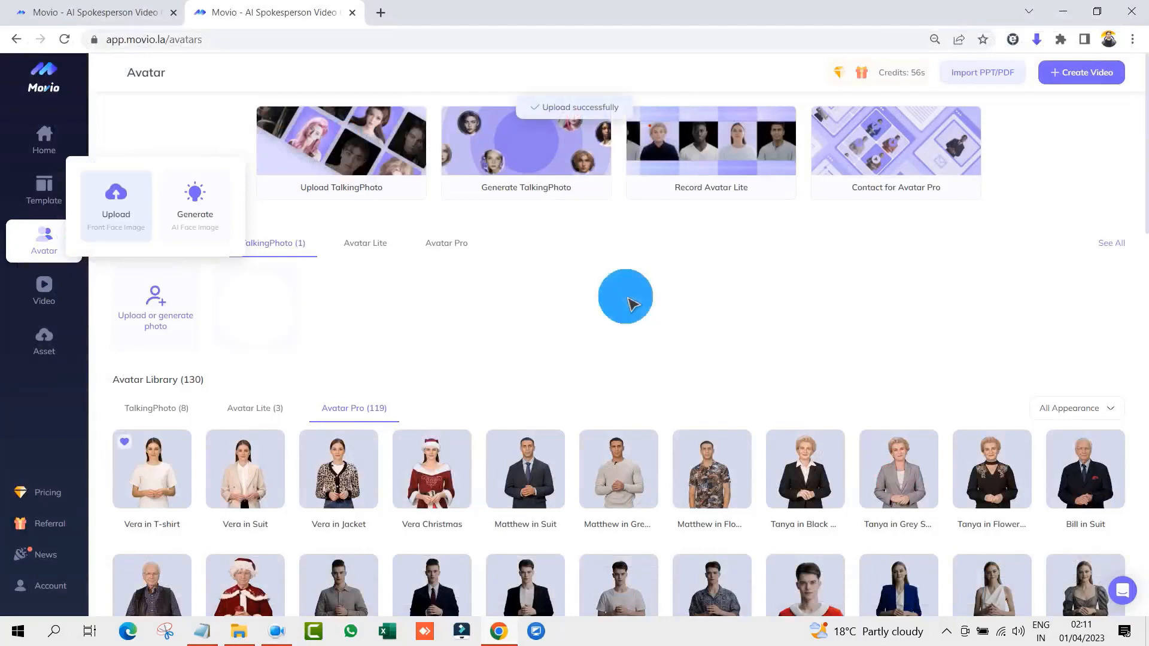
# Create a landscape video with the uploaded TalkingPhoto, then move the circular avatar up and enlarge it above the watermark
pyautogui.moveTo(254, 302)
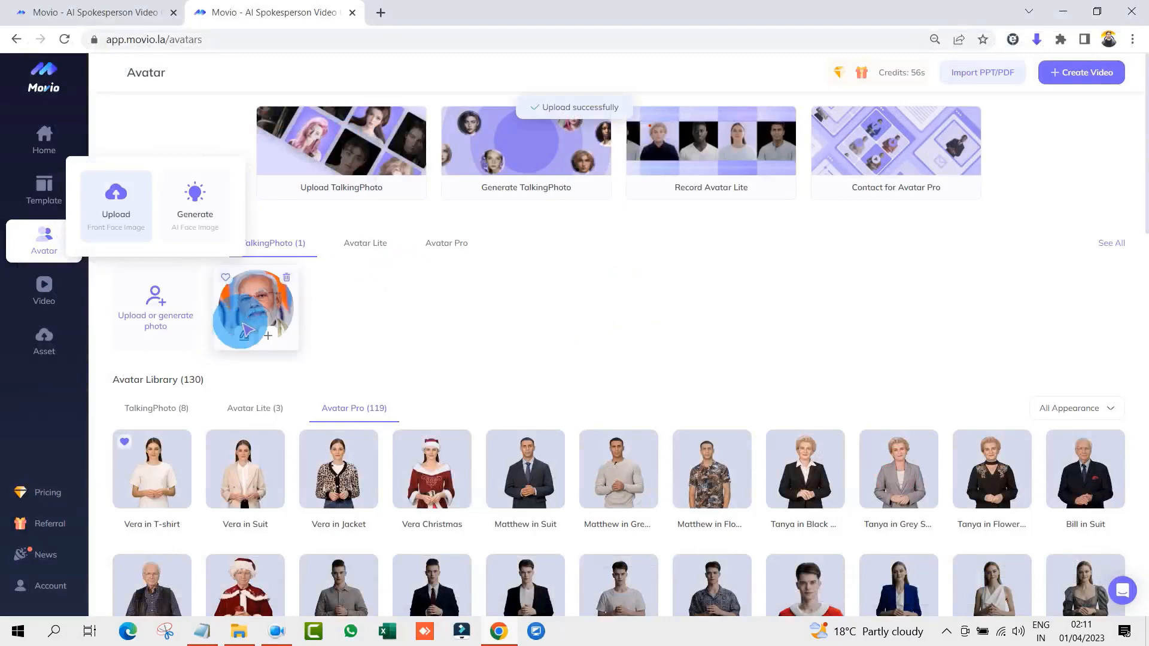
pyautogui.click(268, 335)
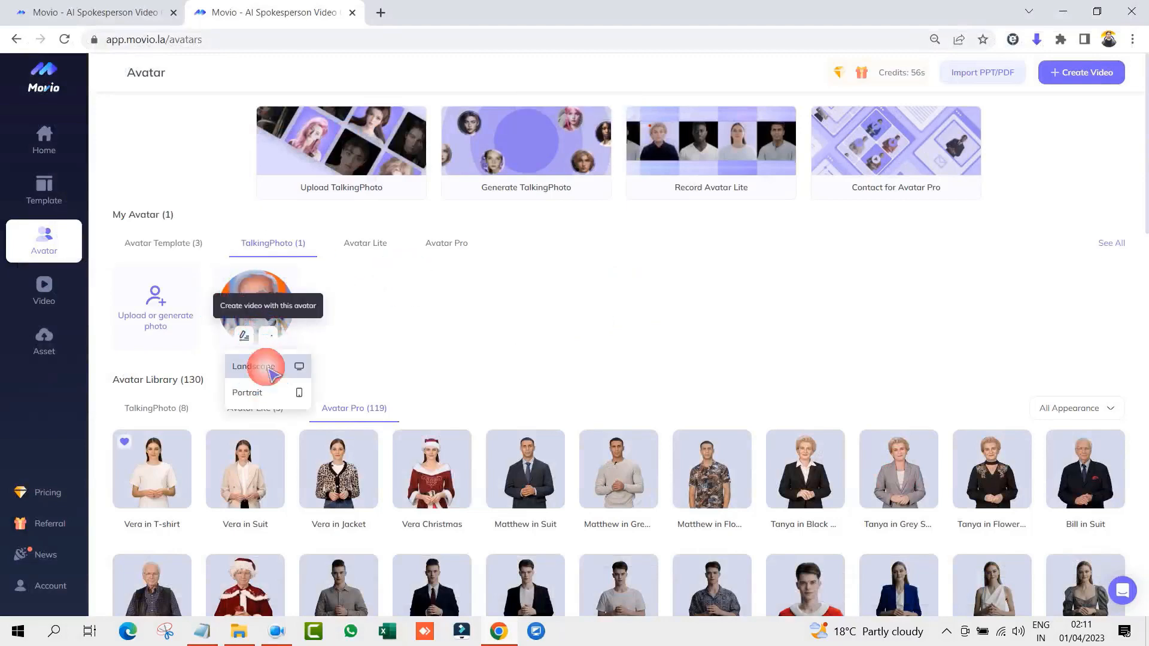
pyautogui.click(254, 366)
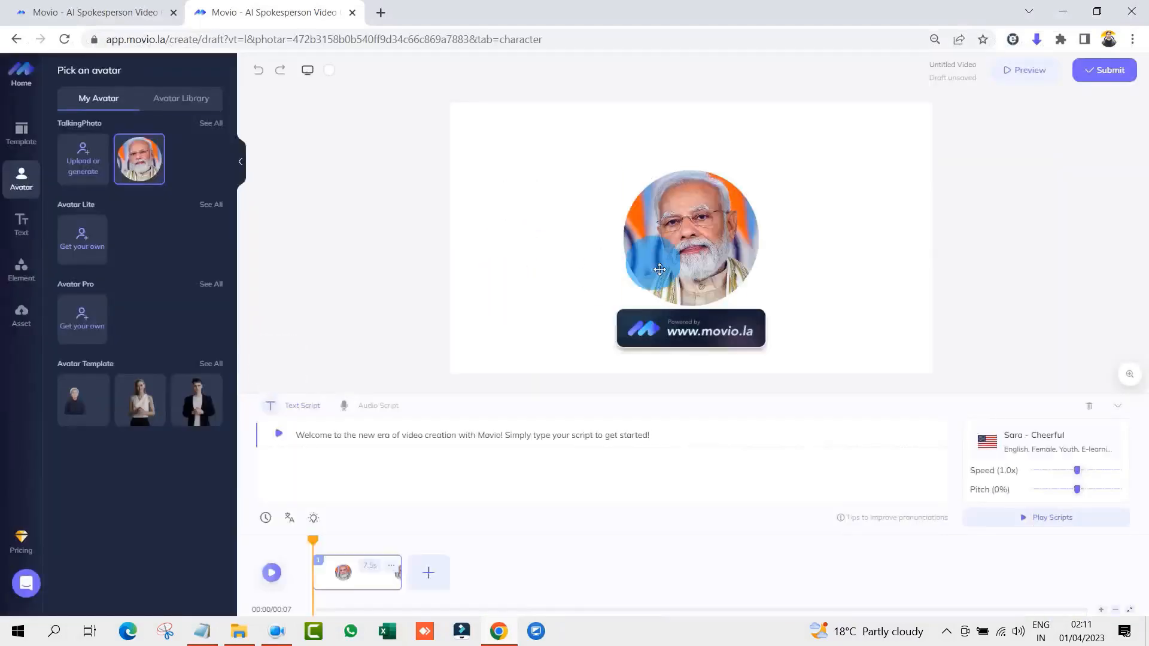
pyautogui.moveTo(681, 269); pyautogui.dragTo(671, 230)
pyautogui.moveTo(744, 262); pyautogui.dragTo(779, 295)
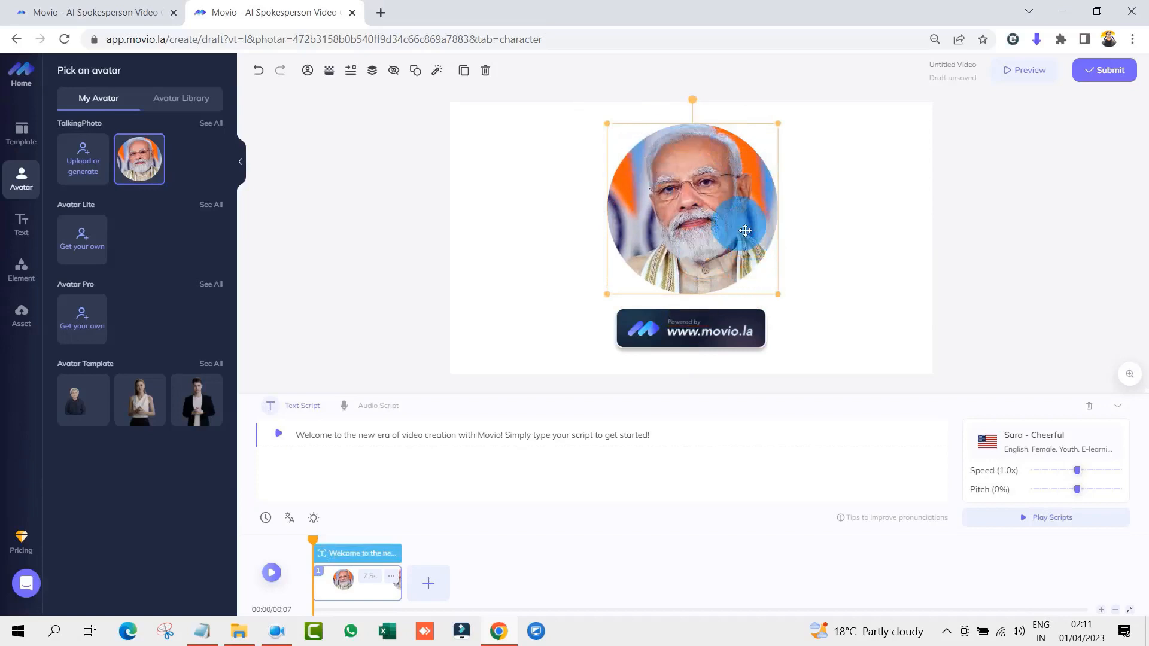
# Switch the avatar to Half-body view, then resize and reposition it so the photo fills the whole scene
pyautogui.rightClick(740, 231)
pyautogui.moveTo(763, 240)
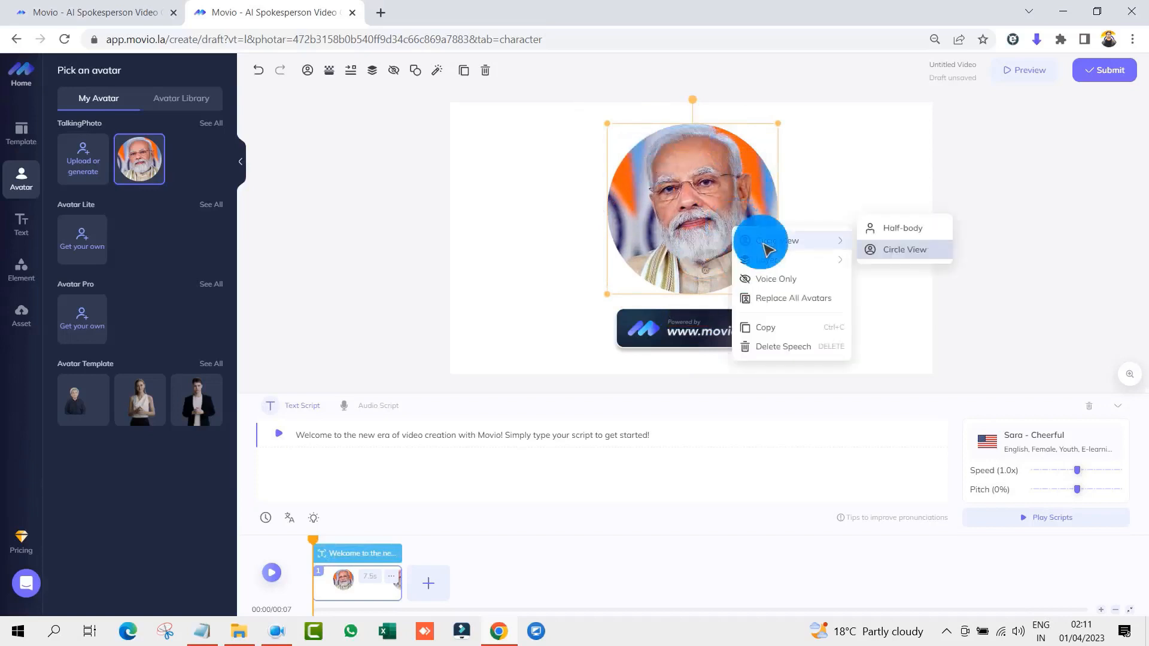
pyautogui.click(884, 228)
pyautogui.moveTo(733, 230); pyautogui.dragTo(683, 239)
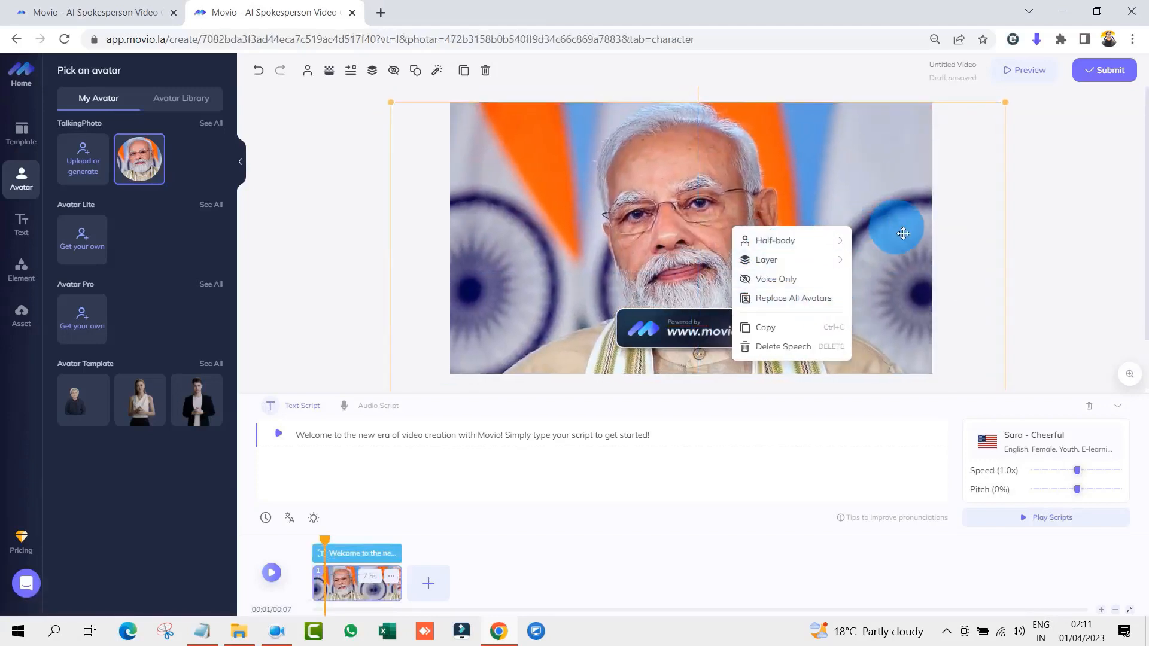
pyautogui.moveTo(899, 231); pyautogui.dragTo(854, 164)
pyautogui.moveTo(954, 374); pyautogui.dragTo(853, 316)
pyautogui.moveTo(774, 267); pyautogui.dragTo(854, 327)
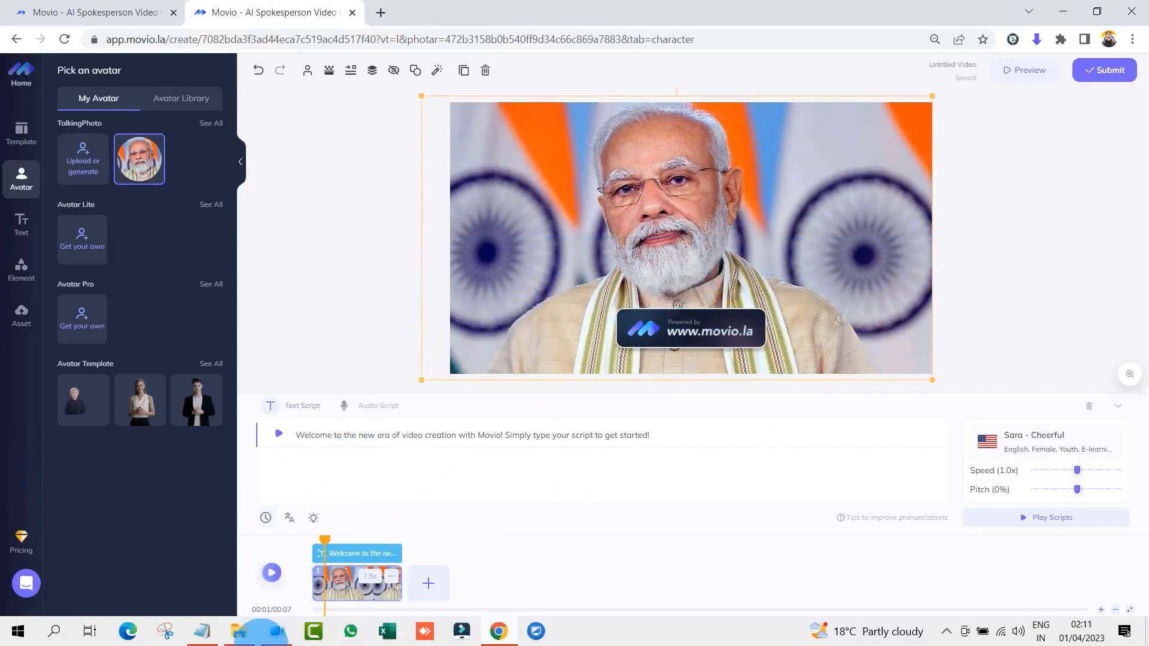
# Switch to File Explorer and listen to the utha le re baba paresh rawal audio file in Desktop folder A at full volume
pyautogui.click(239, 631)
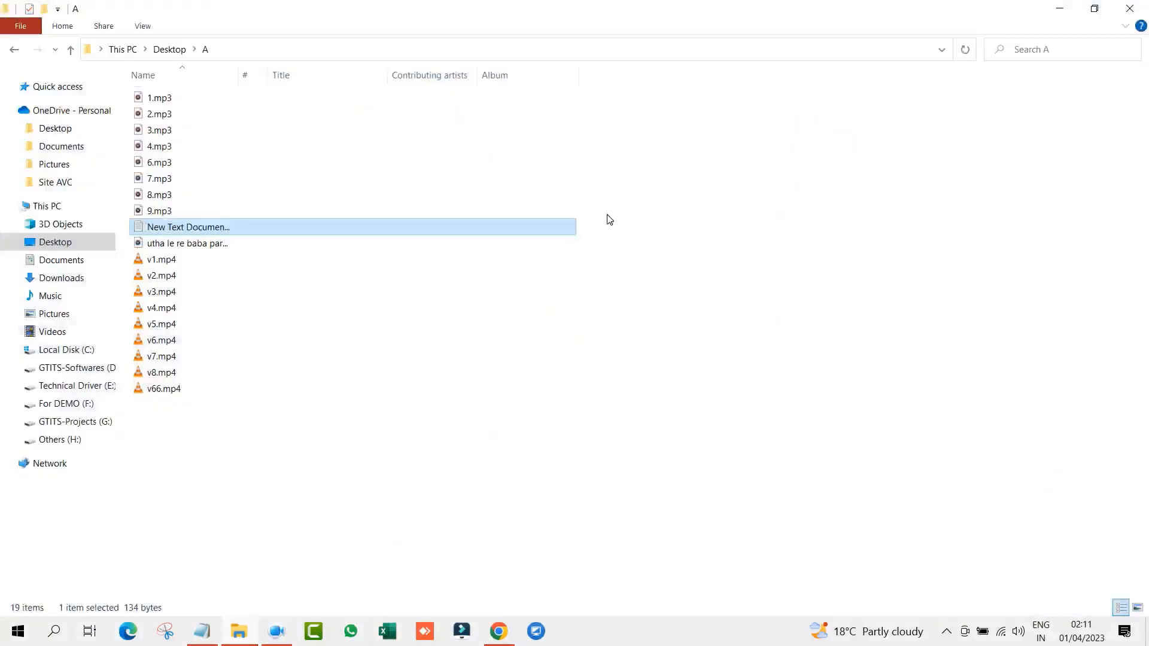
pyautogui.doubleClick(192, 244)
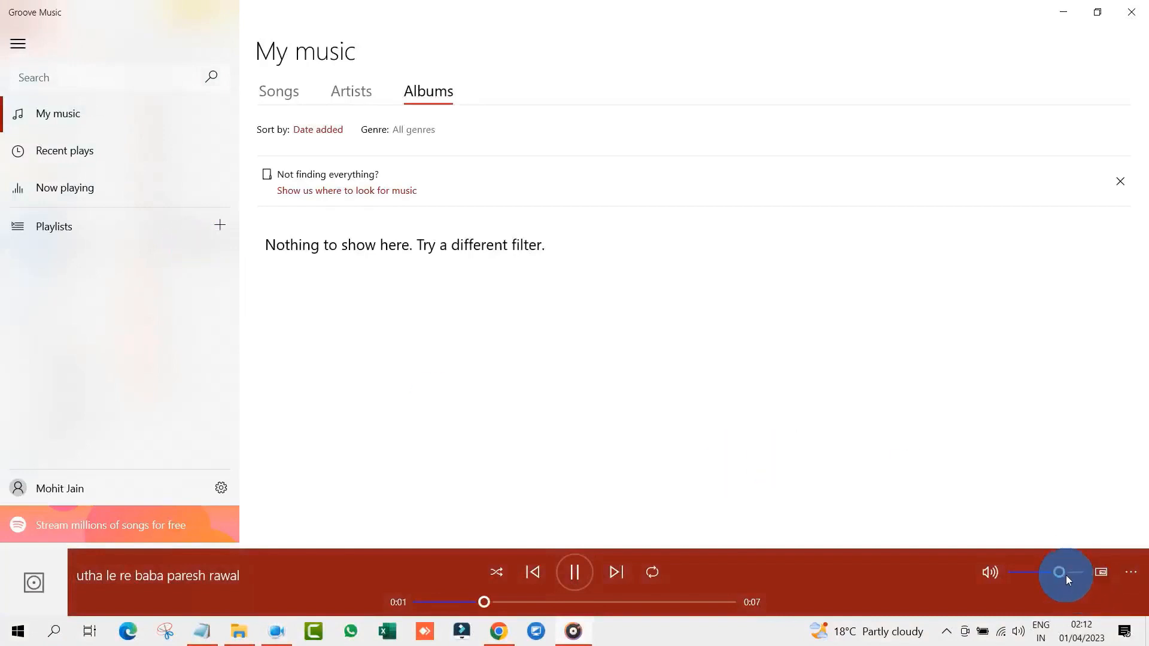
pyautogui.moveTo(1063, 584); pyautogui.dragTo(1074, 572)
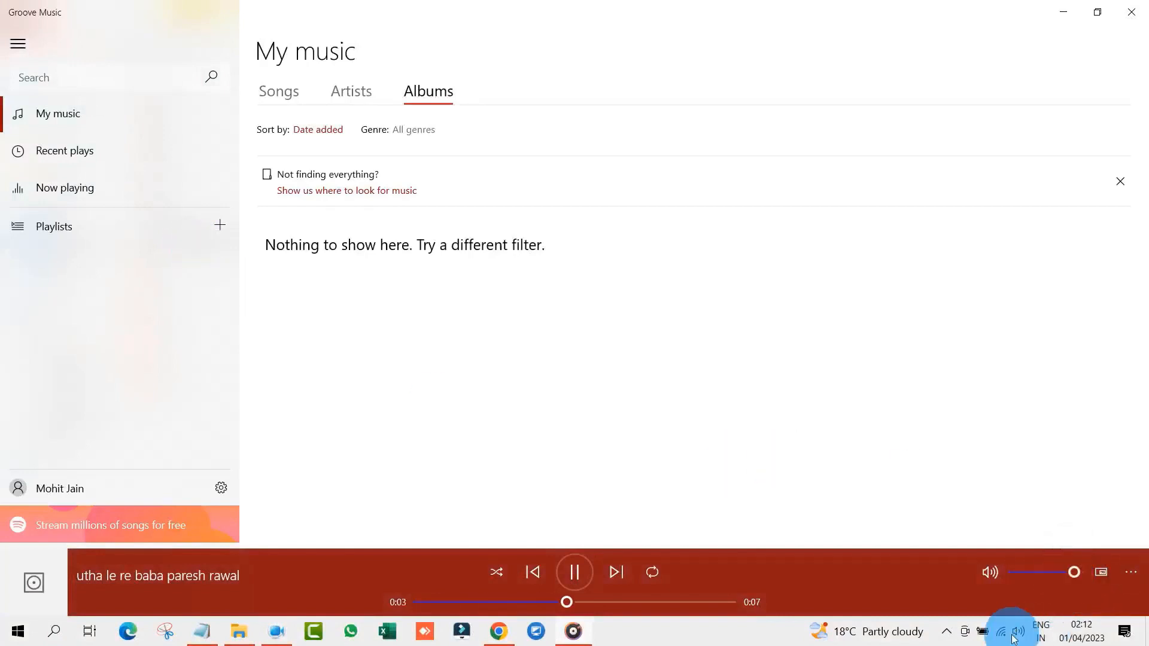
pyautogui.click(1041, 618)
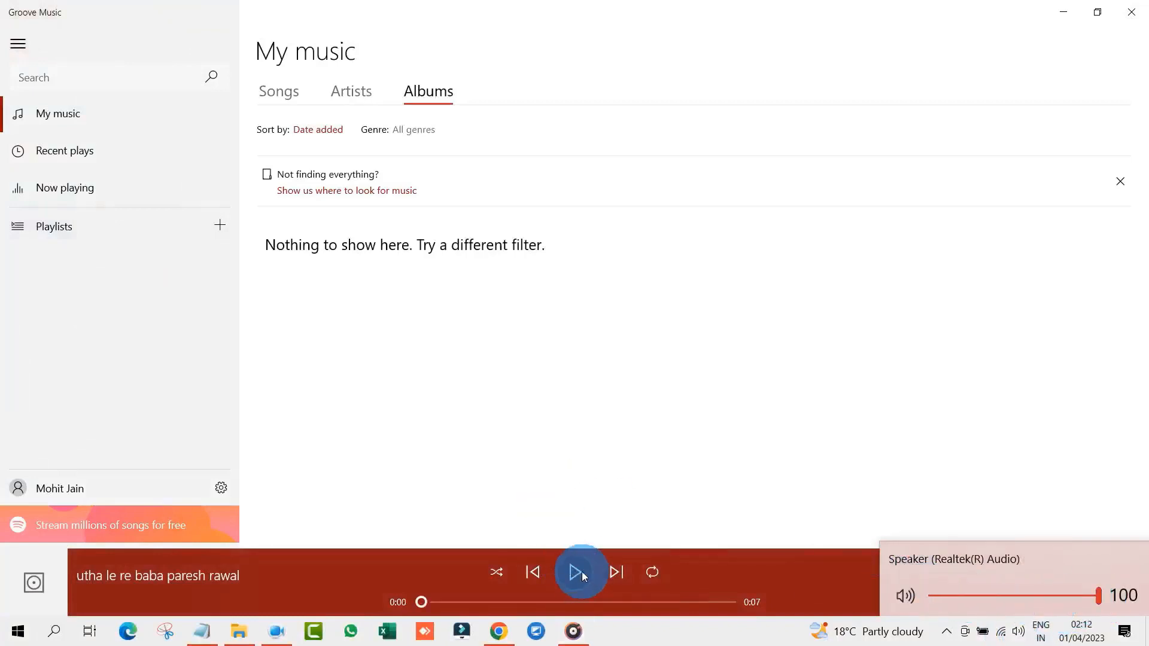
pyautogui.click(1131, 12)
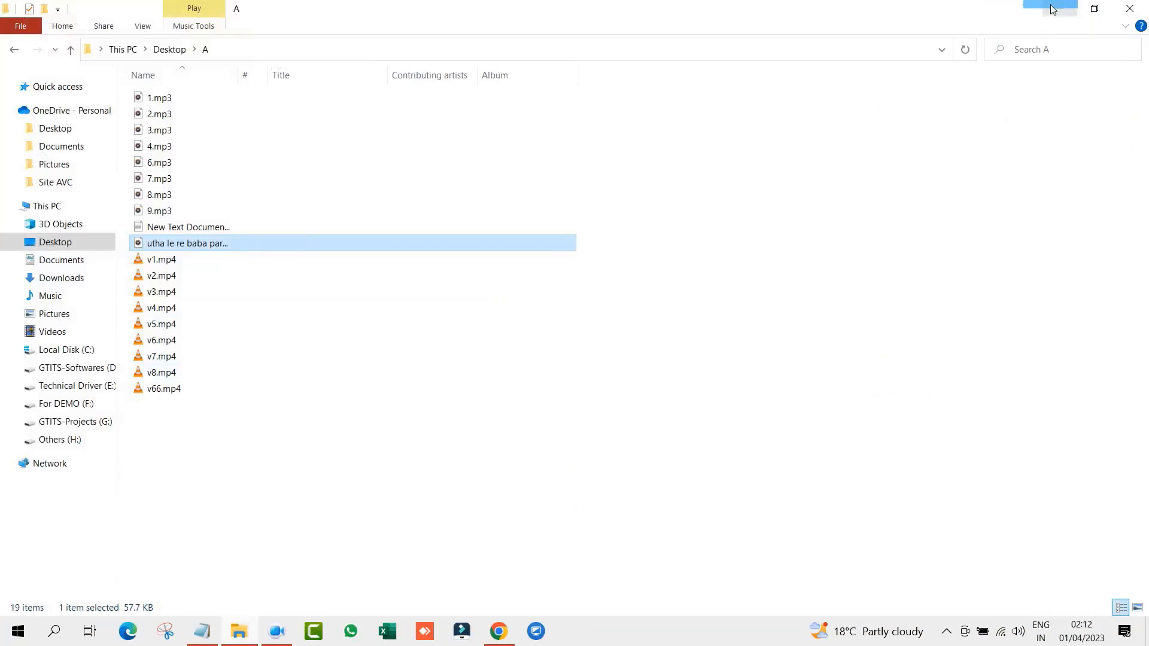
pyautogui.click(1060, 8)
# Switch the scene to an audio script and upload utha le re baba paresh rawal.mp3 from Desktop folder A
pyautogui.click(374, 409)
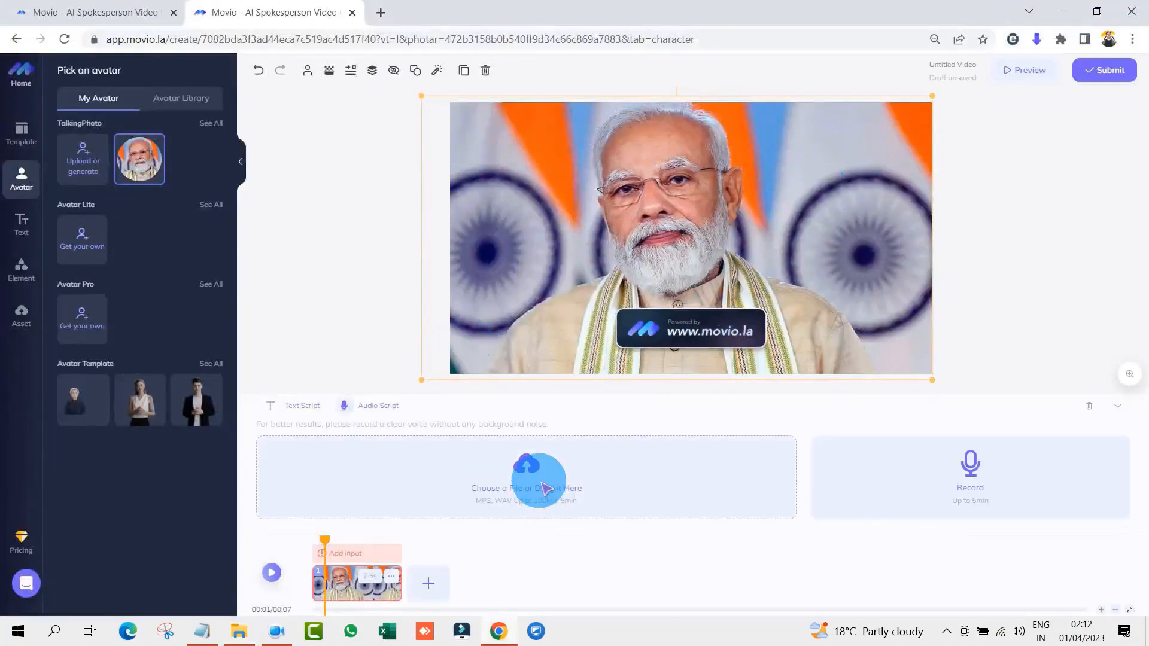
pyautogui.click(527, 475)
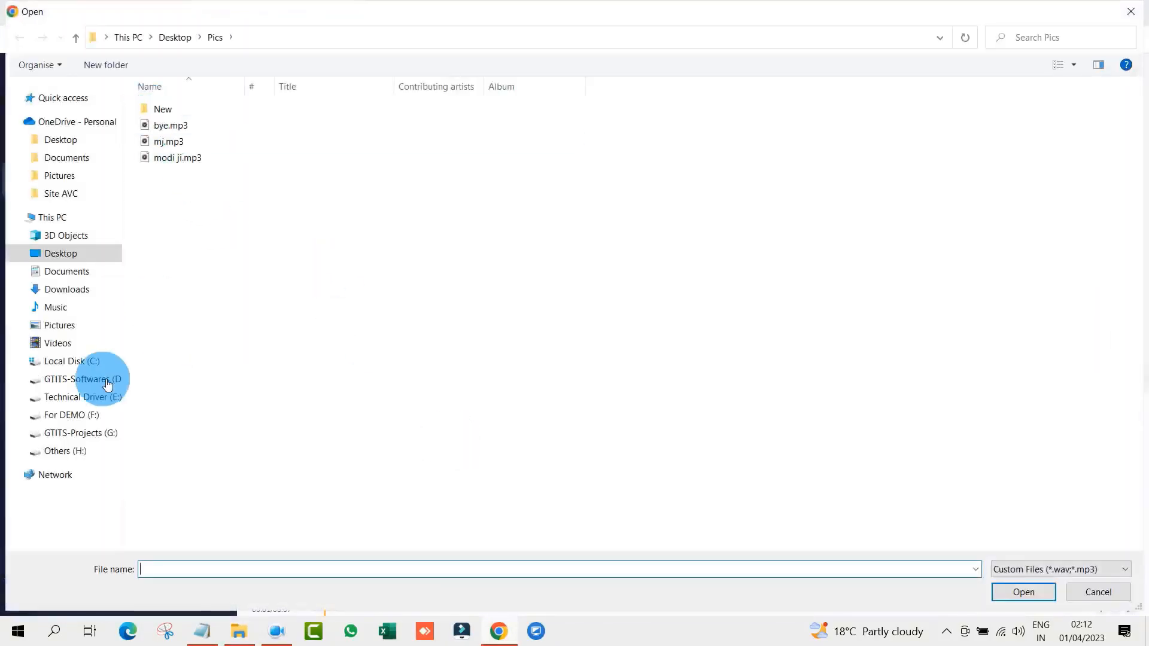
pyautogui.click(63, 252)
pyautogui.doubleClick(259, 207)
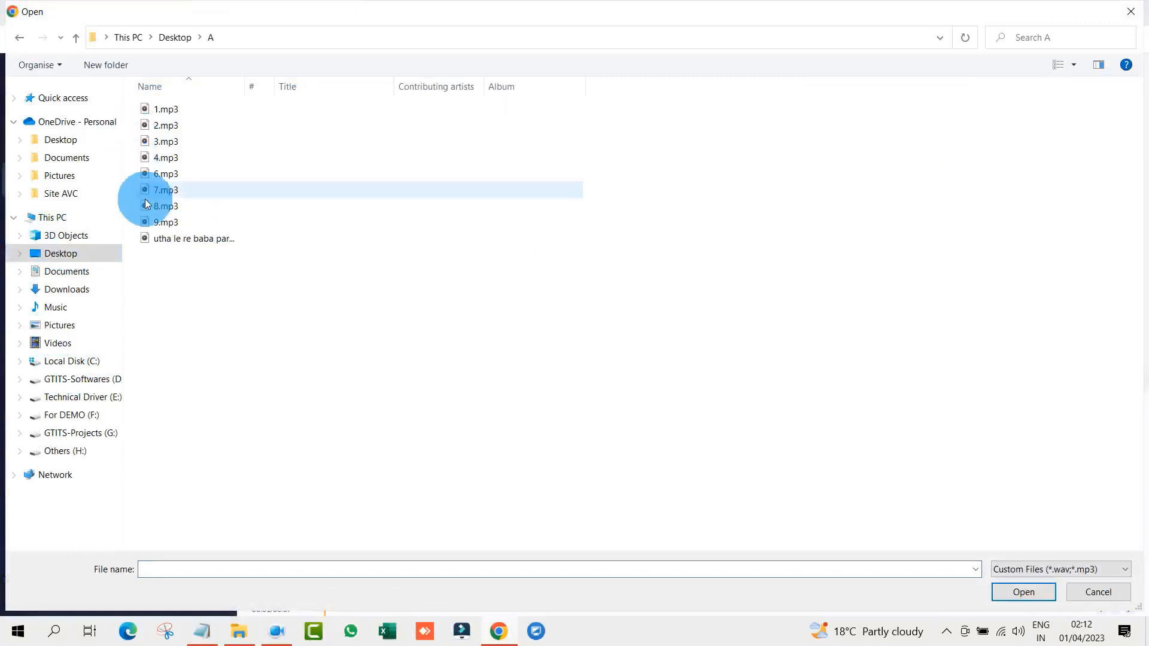
pyautogui.click(173, 240)
pyautogui.click(1036, 592)
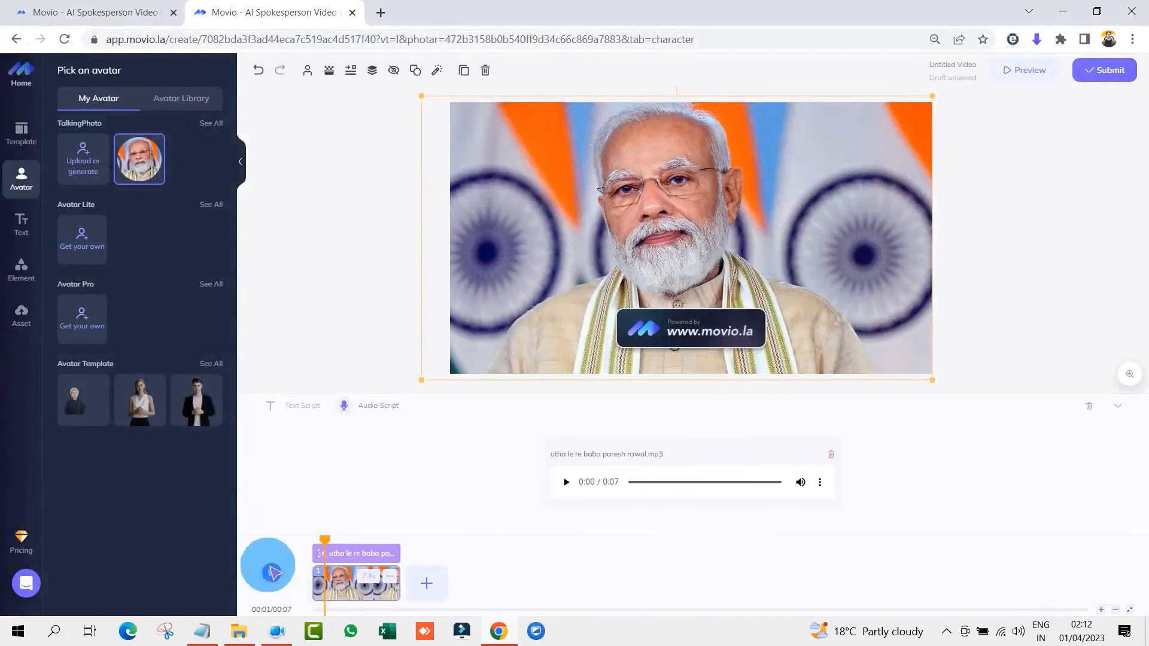
# Return the timeline playhead to the start, then submit the TalkingPhoto video for production and confirm the credit use
pyautogui.moveTo(329, 543); pyautogui.dragTo(315, 542)
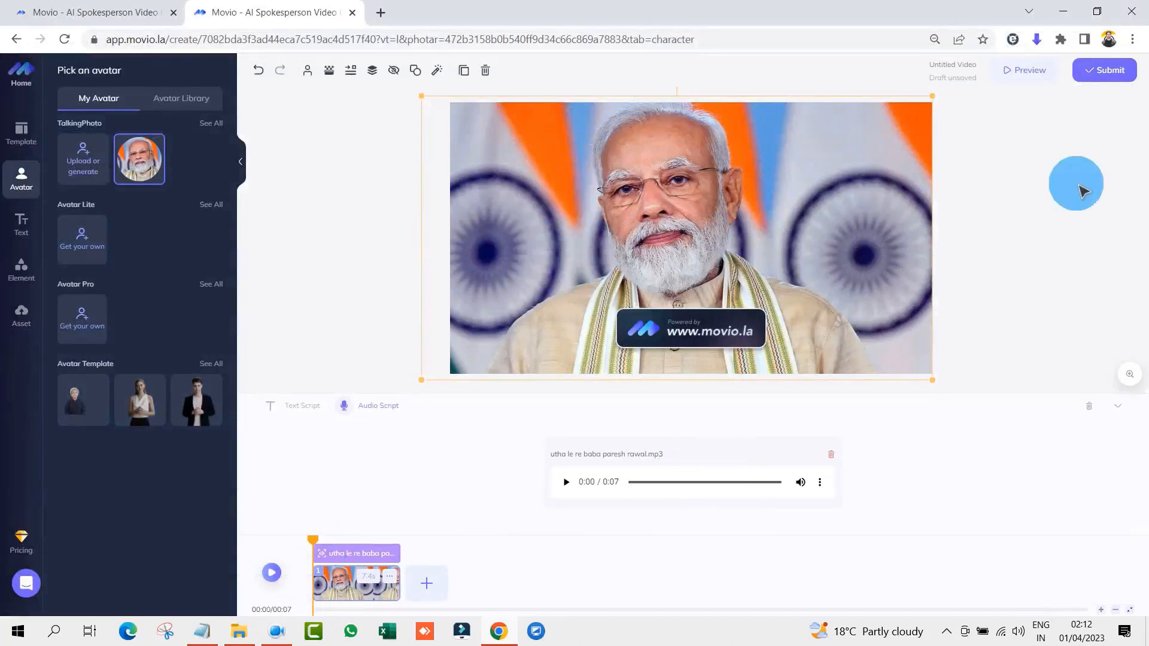
pyautogui.click(1108, 70)
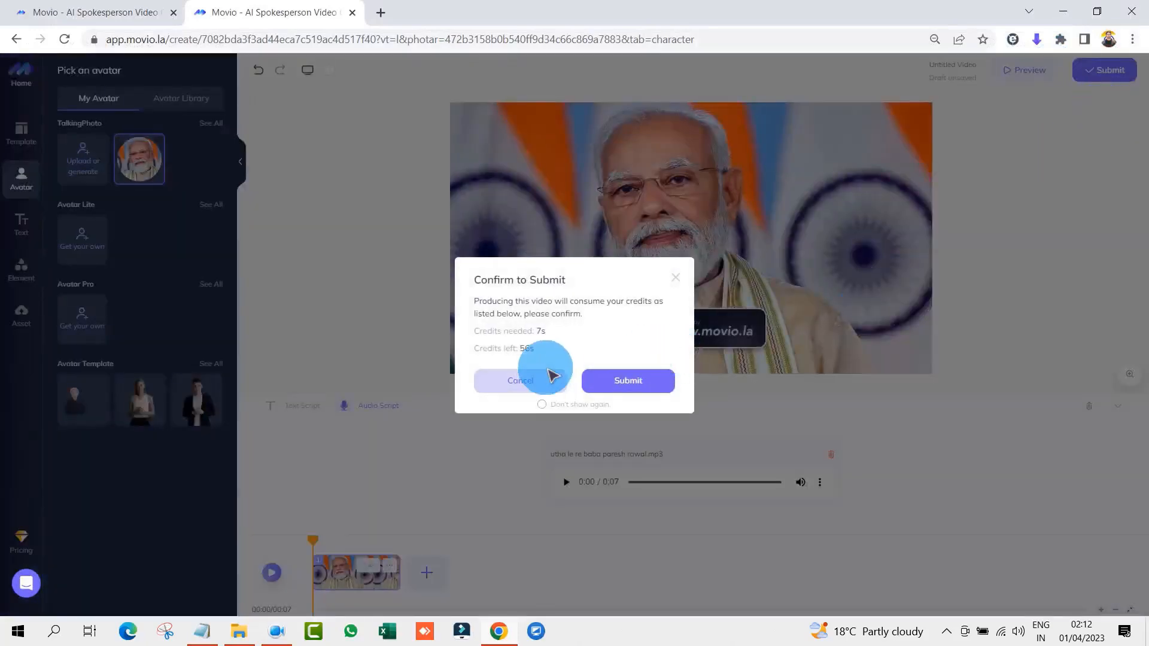
pyautogui.click(532, 351)
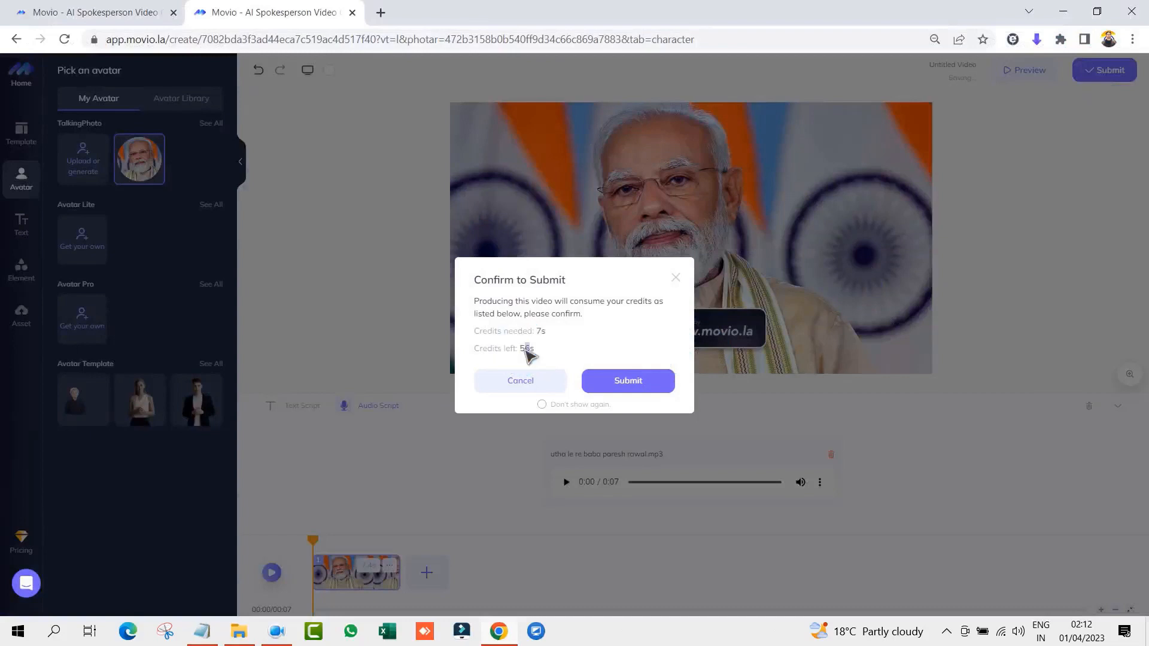
pyautogui.click(634, 382)
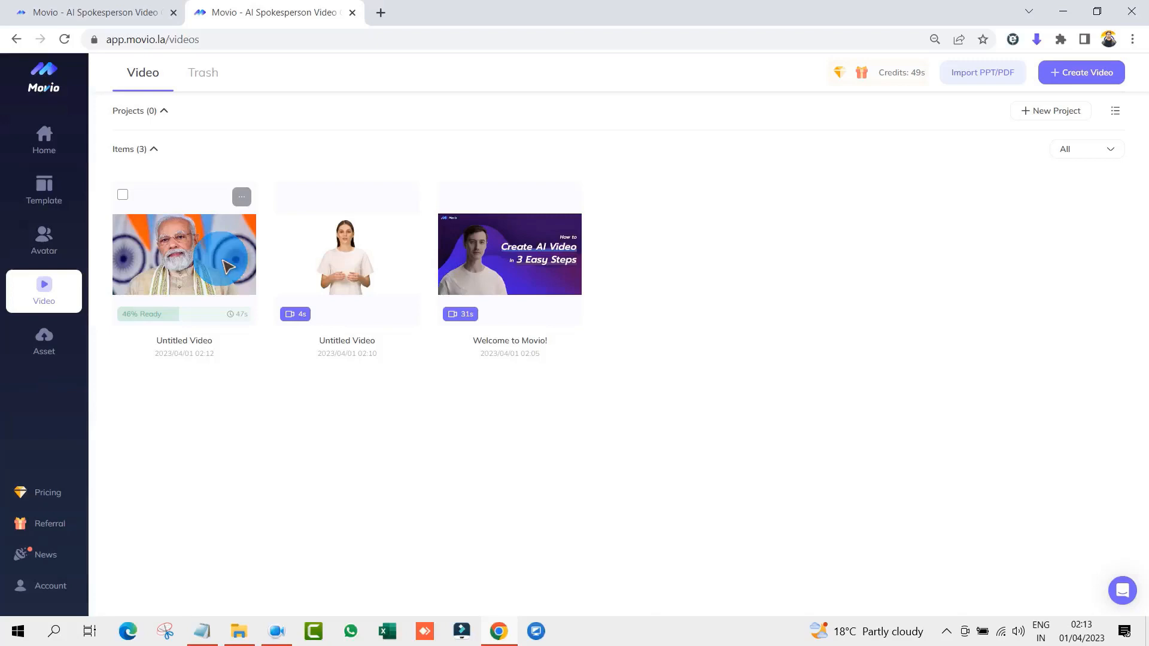
# Download the finished 4-second avatar video to the Desktop as Untitled Video.mp4 and dismiss the download bar
pyautogui.moveTo(307, 262)
pyautogui.click(382, 200)
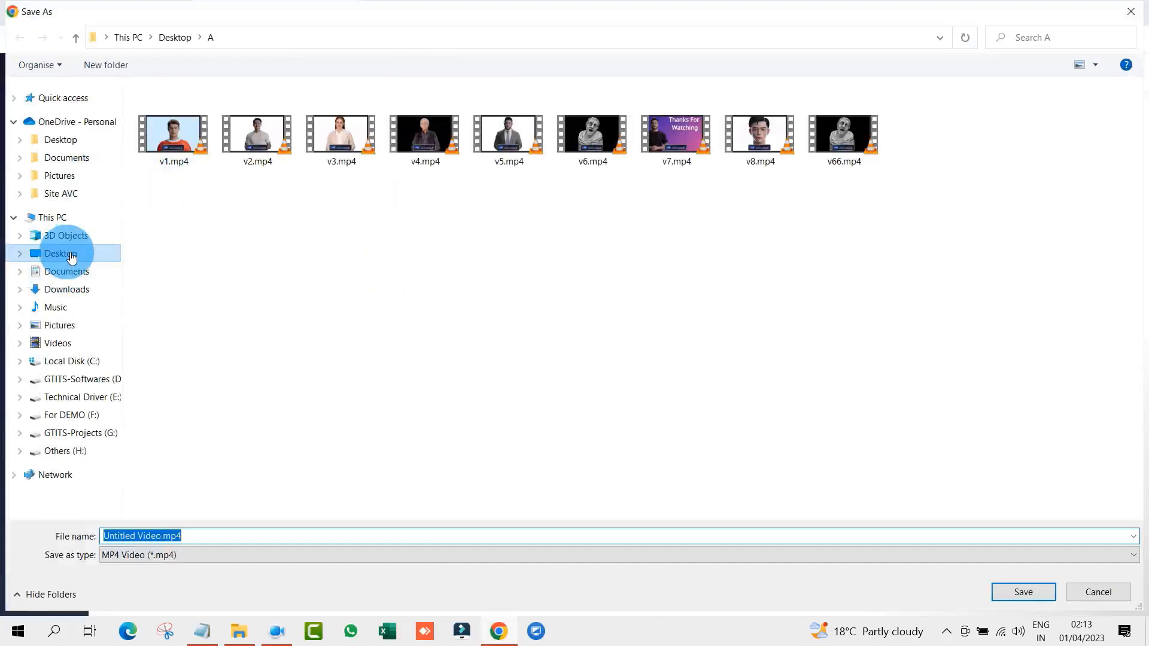
pyautogui.click(72, 256)
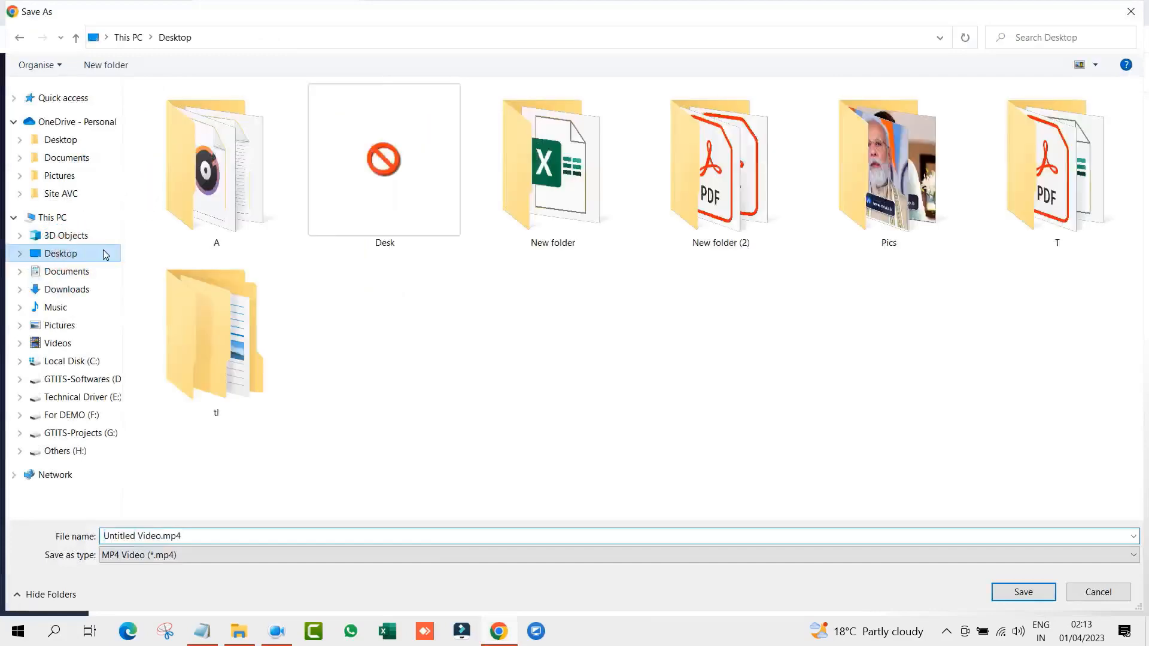
pyautogui.click(997, 594)
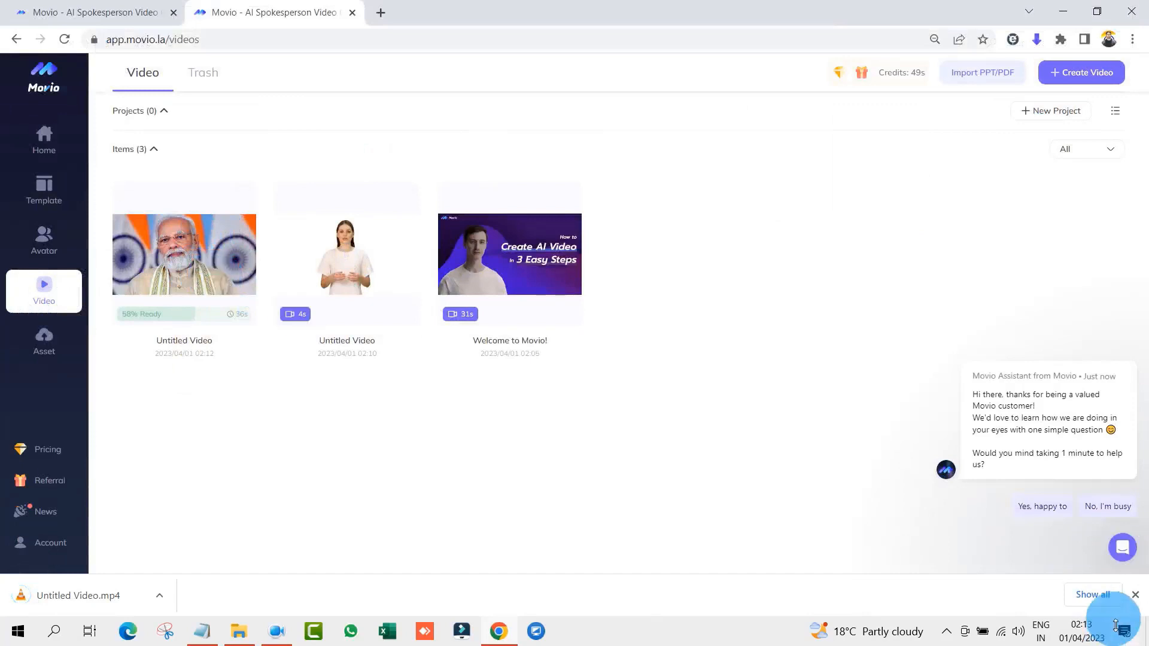
pyautogui.click(1137, 595)
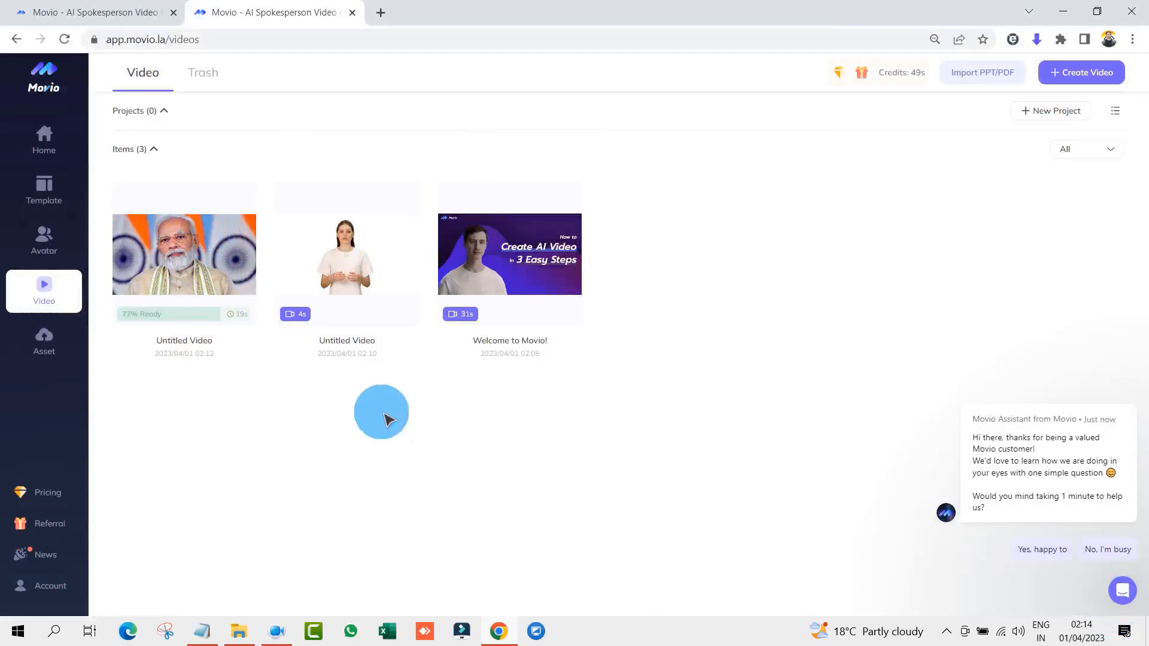
# Dismiss the assistant's survey message and download the finished TalkingPhoto video to the Desktop as Untitled+Video.mp4
pyautogui.moveTo(1017, 470)
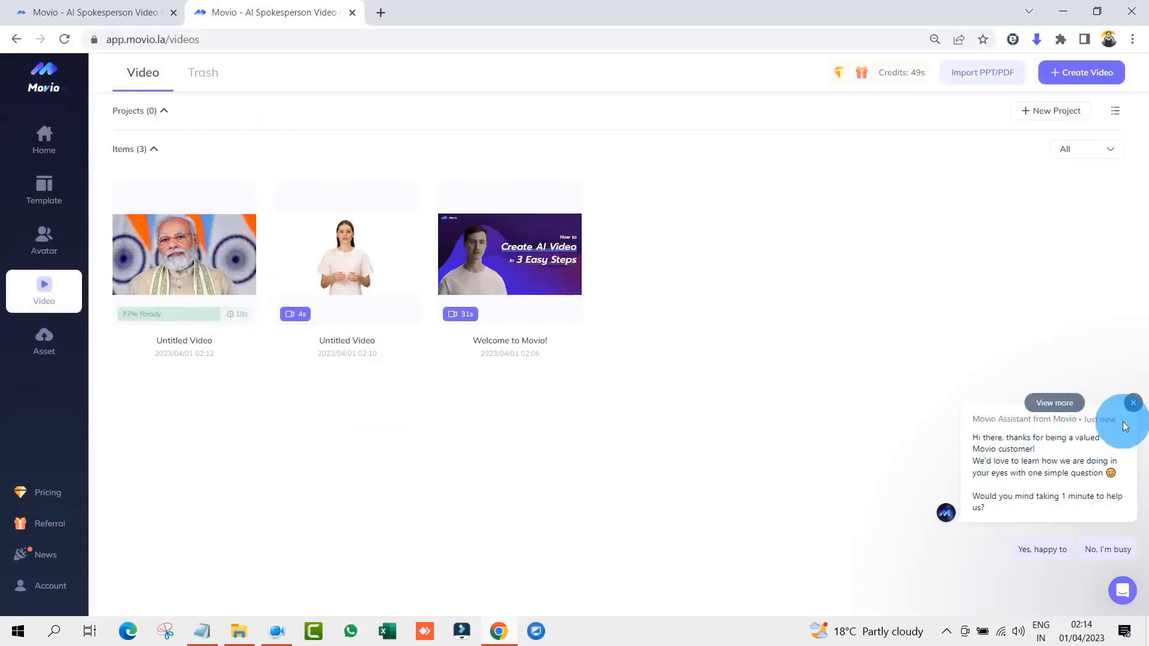
pyautogui.click(1132, 404)
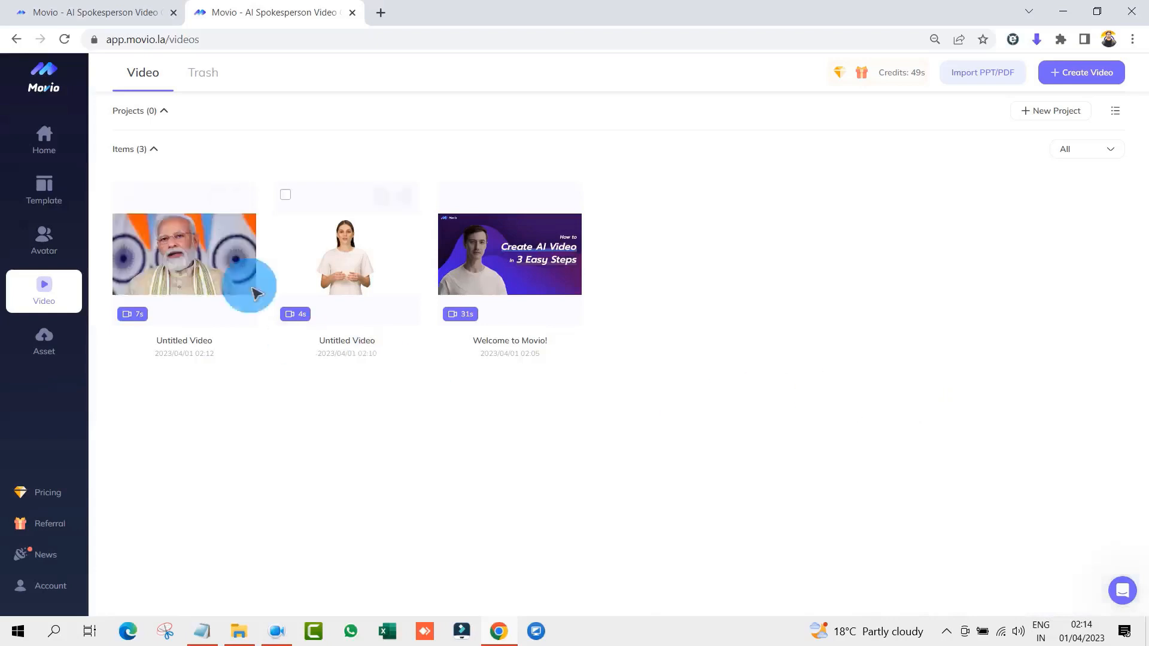
pyautogui.click(218, 198)
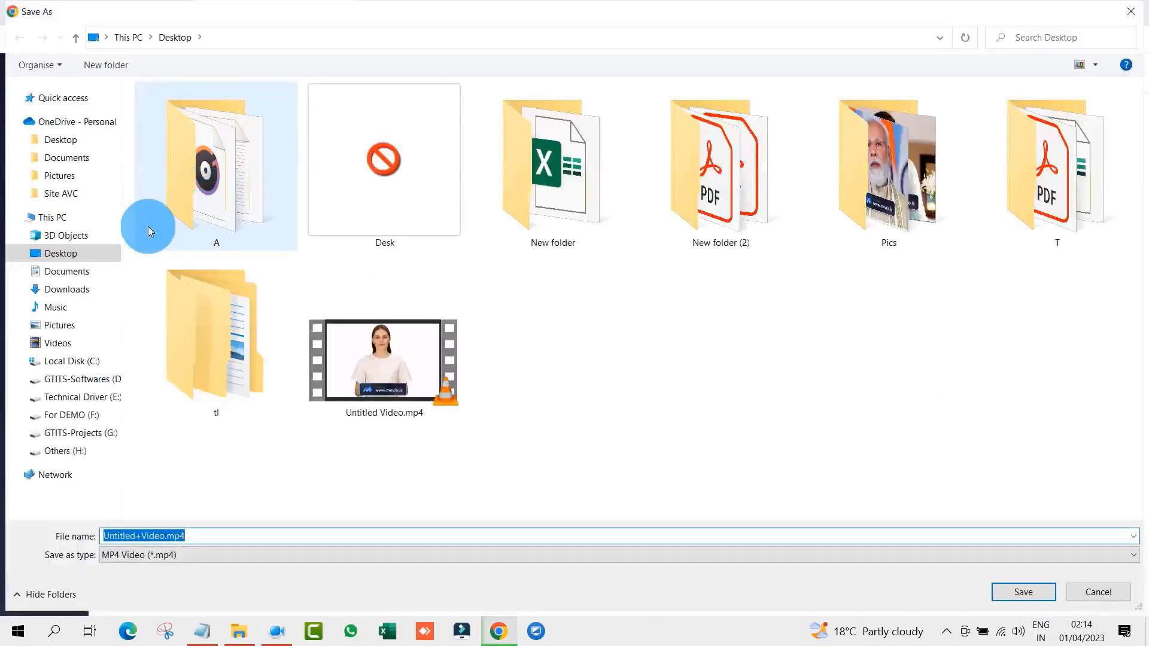
pyautogui.click(1023, 592)
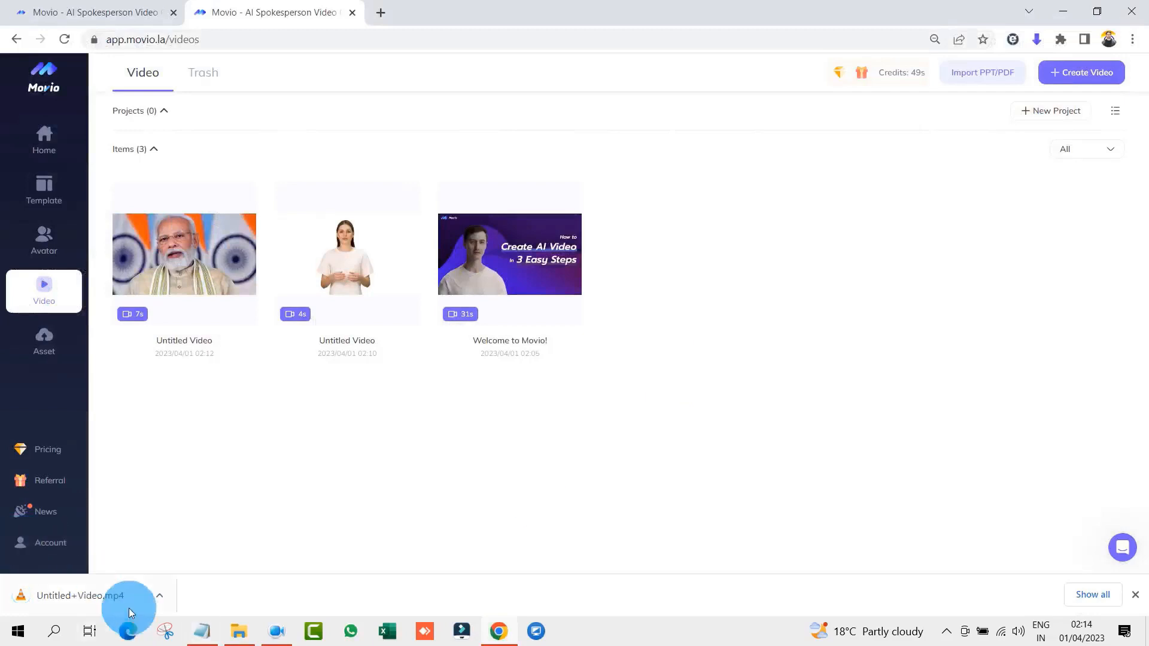
# Minimize the browser and move the two downloaded video icons away from the other desktop icons
pyautogui.click(1063, 11)
pyautogui.moveTo(94, 123); pyautogui.dragTo(199, 119)
pyautogui.moveTo(84, 176); pyautogui.dragTo(199, 181)
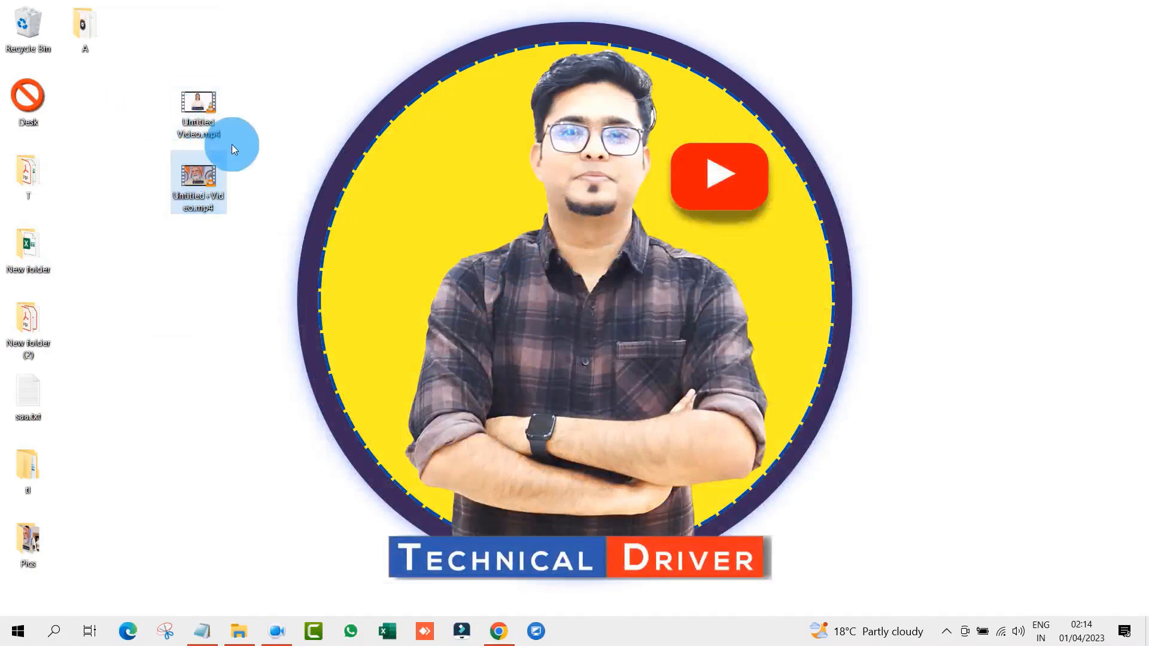
# Watch Untitled Video.mp4 from the desktop in VLC, then close the player
pyautogui.click(212, 117)
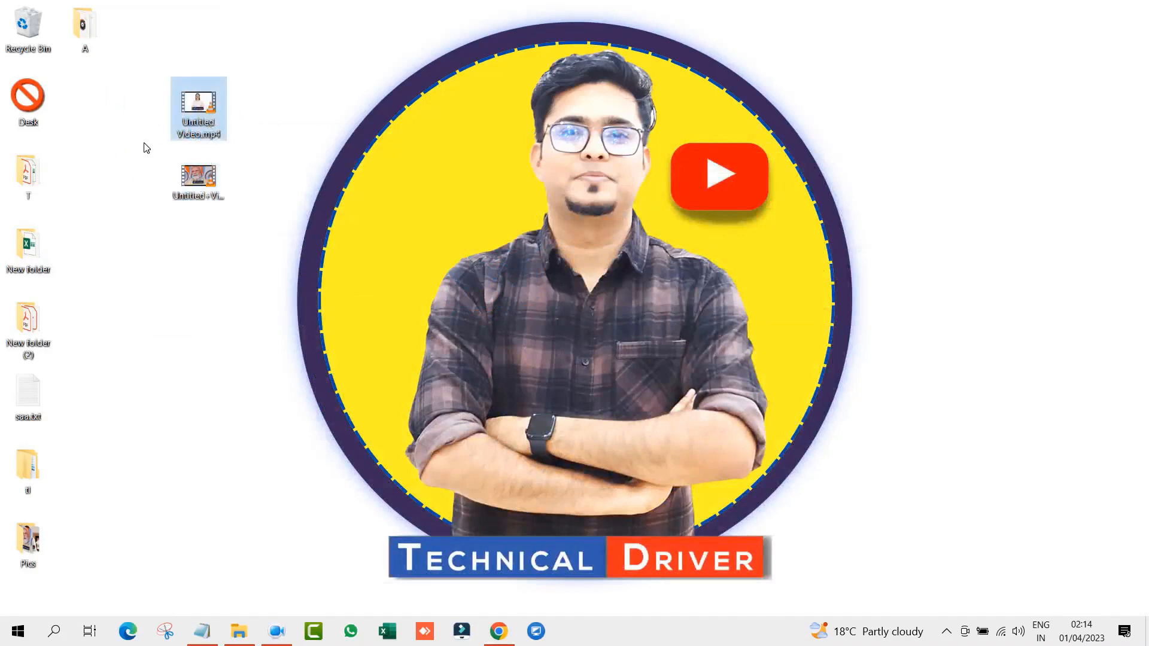
pyautogui.doubleClick(210, 118)
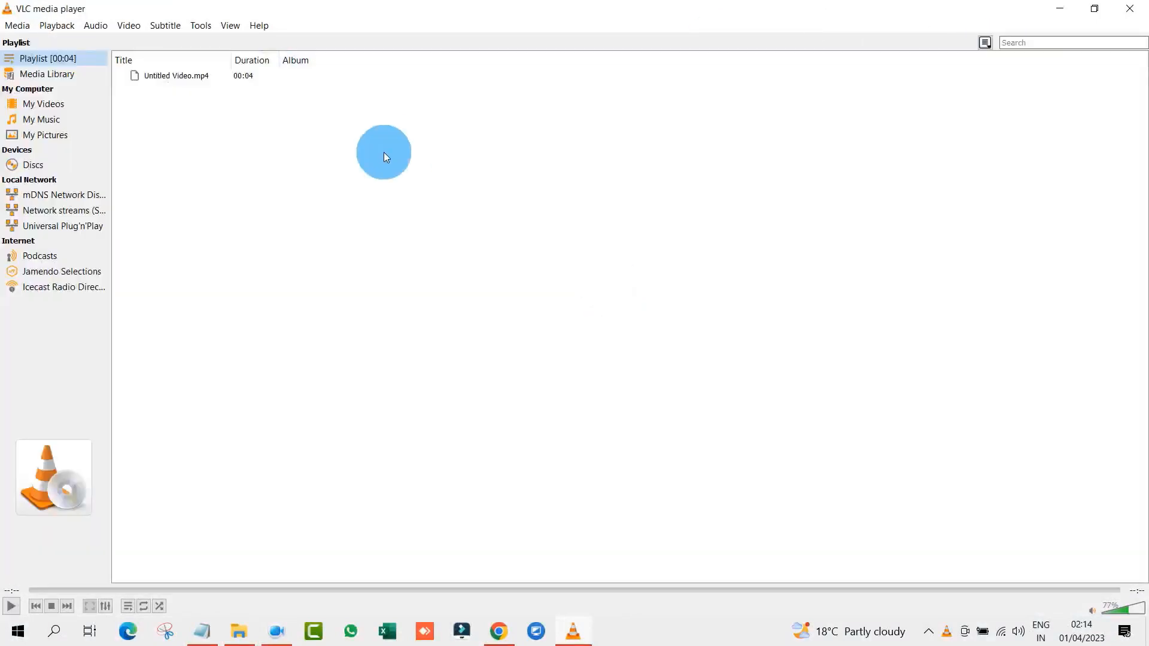
pyautogui.click(1129, 14)
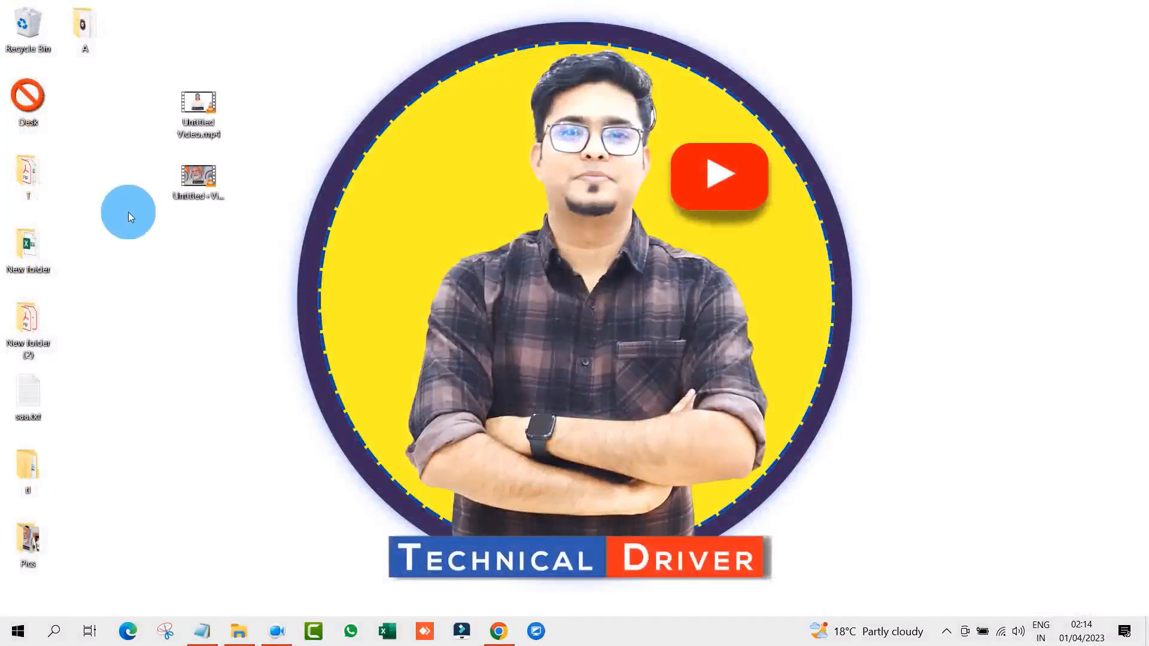
# Watch Untitled+Video.mp4 in VLC with the volume raised to about 121%, then close the player
pyautogui.click(197, 181)
pyautogui.doubleClick(199, 185)
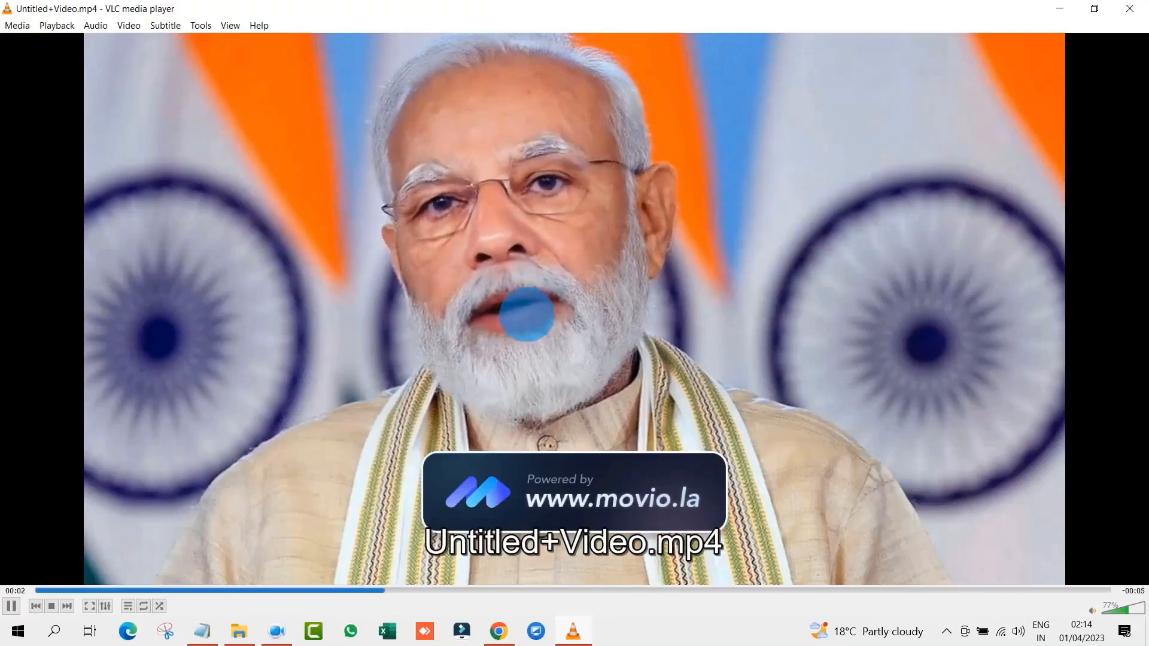
pyautogui.click(1143, 612)
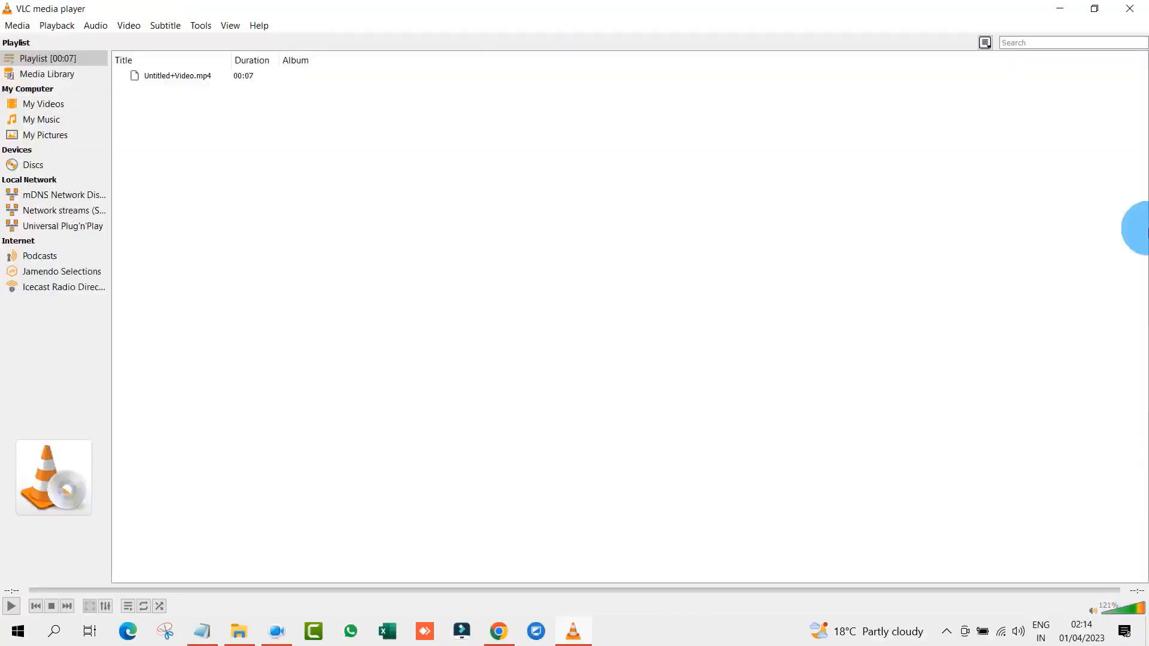
pyautogui.click(1128, 9)
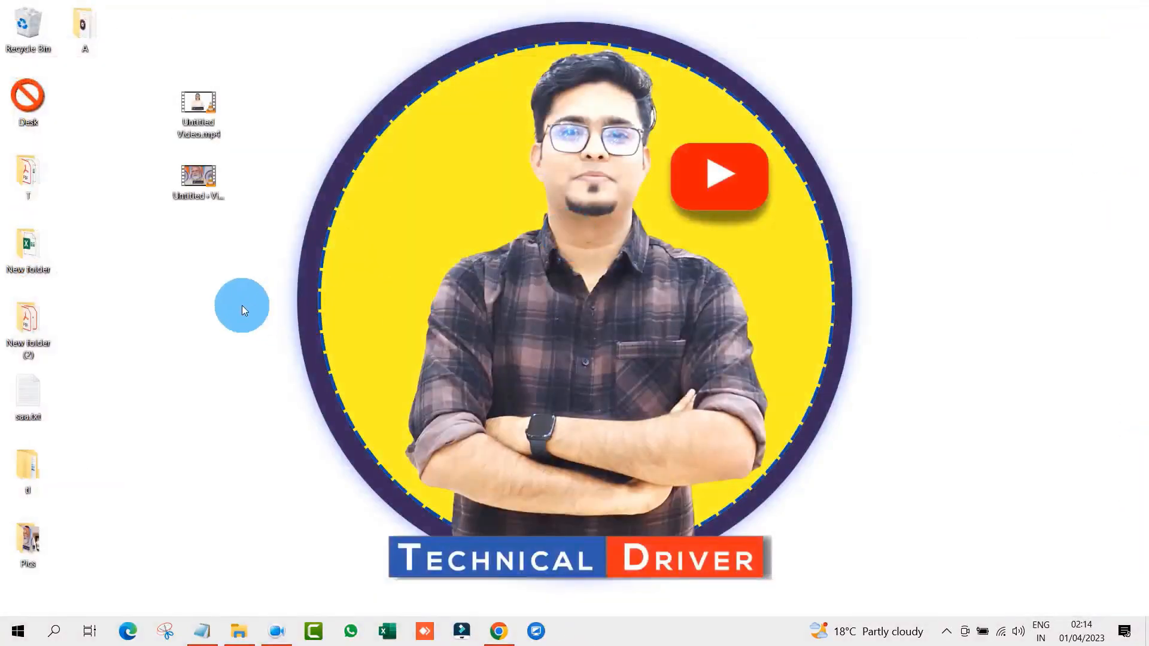
# Switch back to Movio in Chrome, browse the landscape templates and open the preview of the Intro Video template under Social Media
pyautogui.click(513, 636)
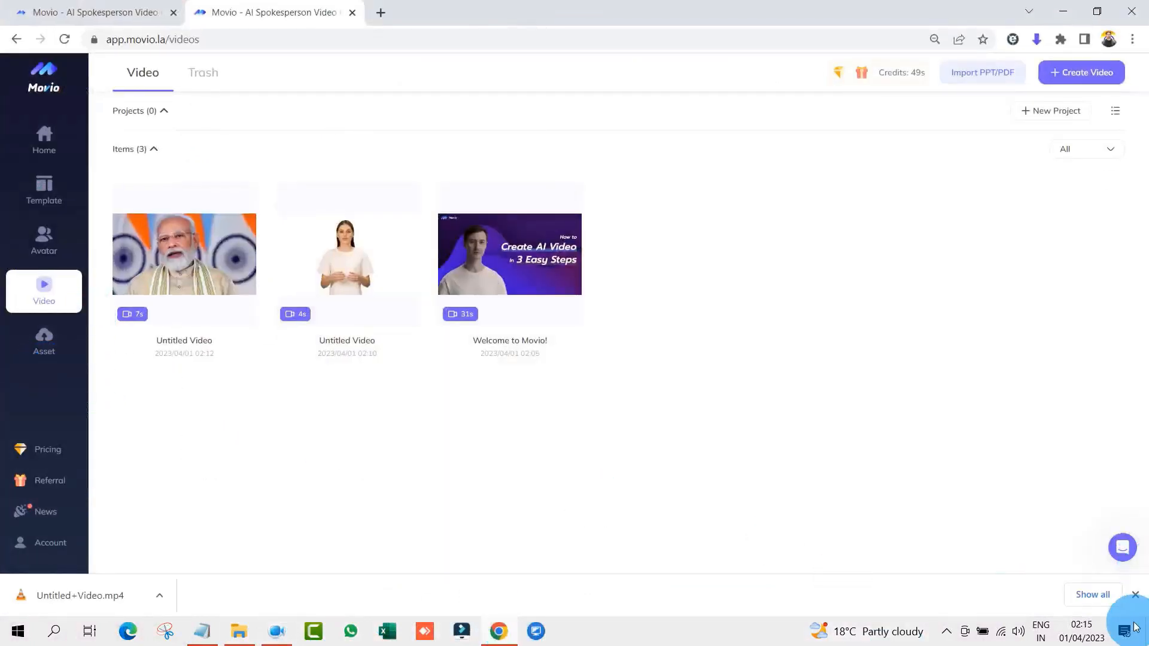
pyautogui.click(1135, 596)
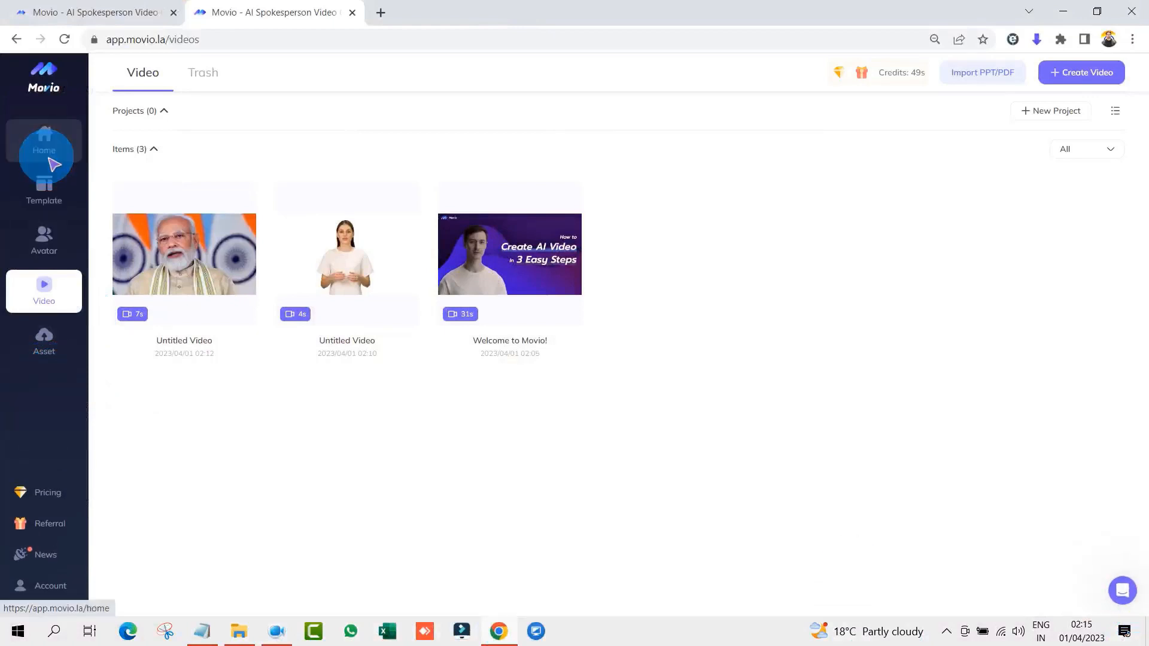
pyautogui.click(53, 161)
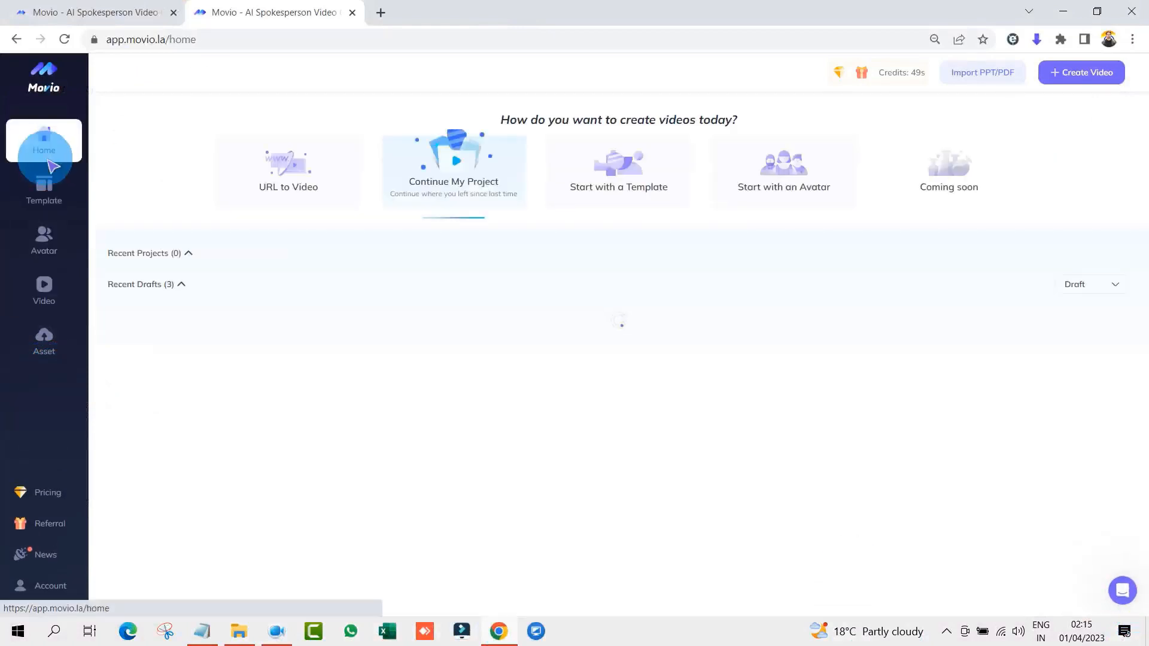
pyautogui.click(43, 207)
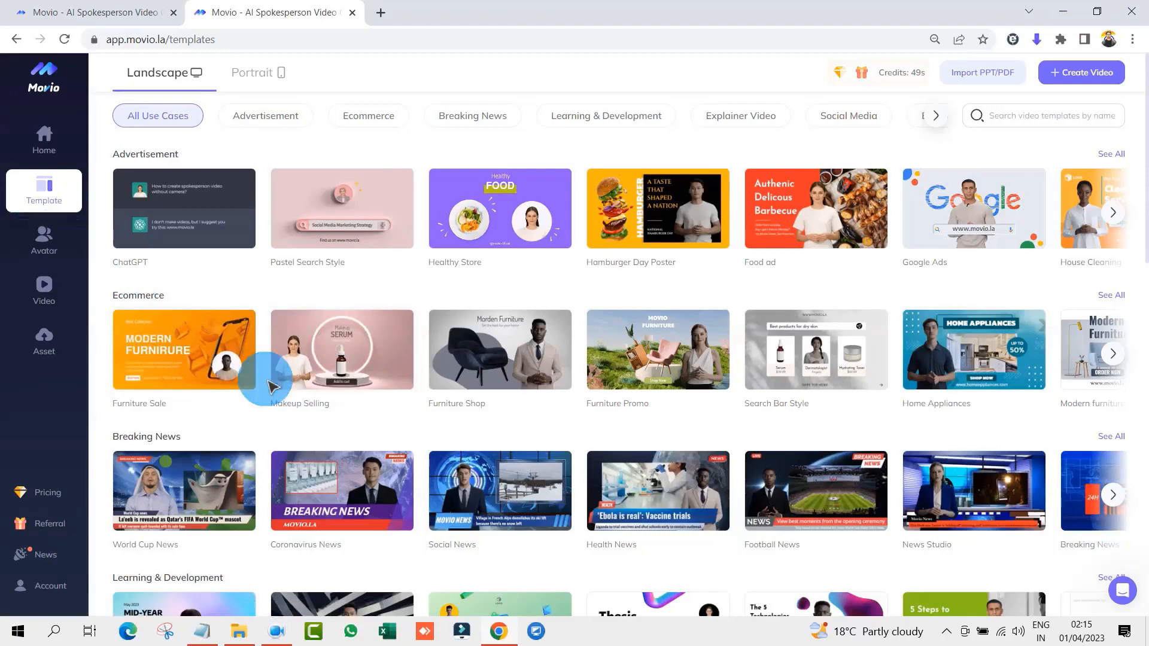
pyautogui.scroll(-3, 275, 395)
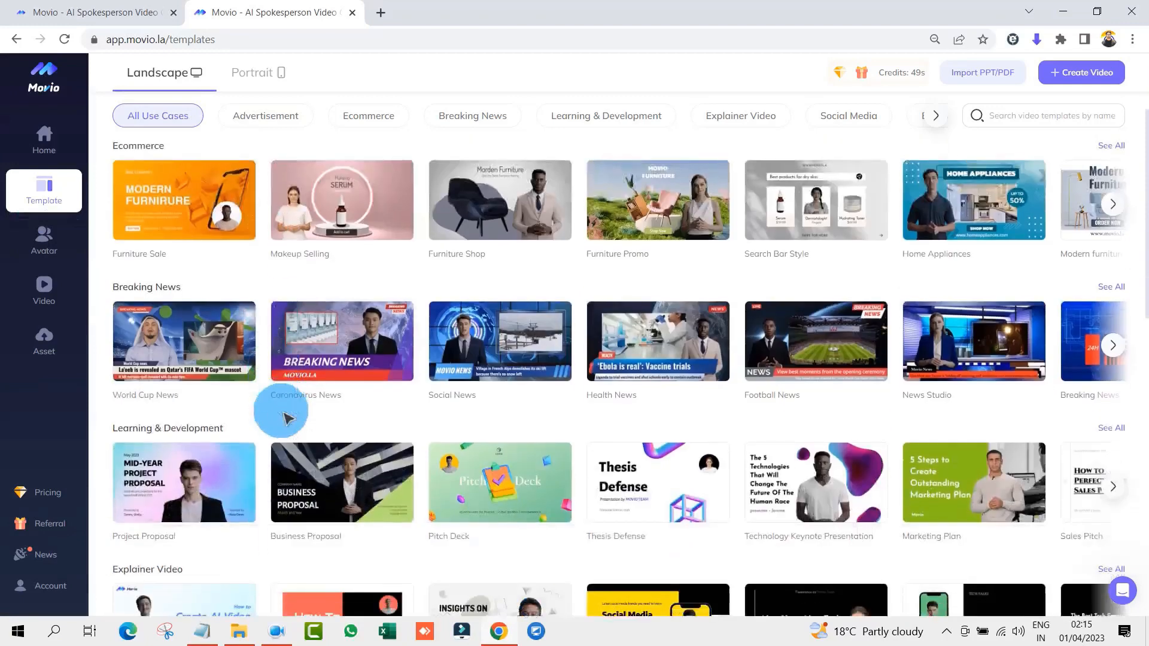
pyautogui.scroll(-5, 599, 395)
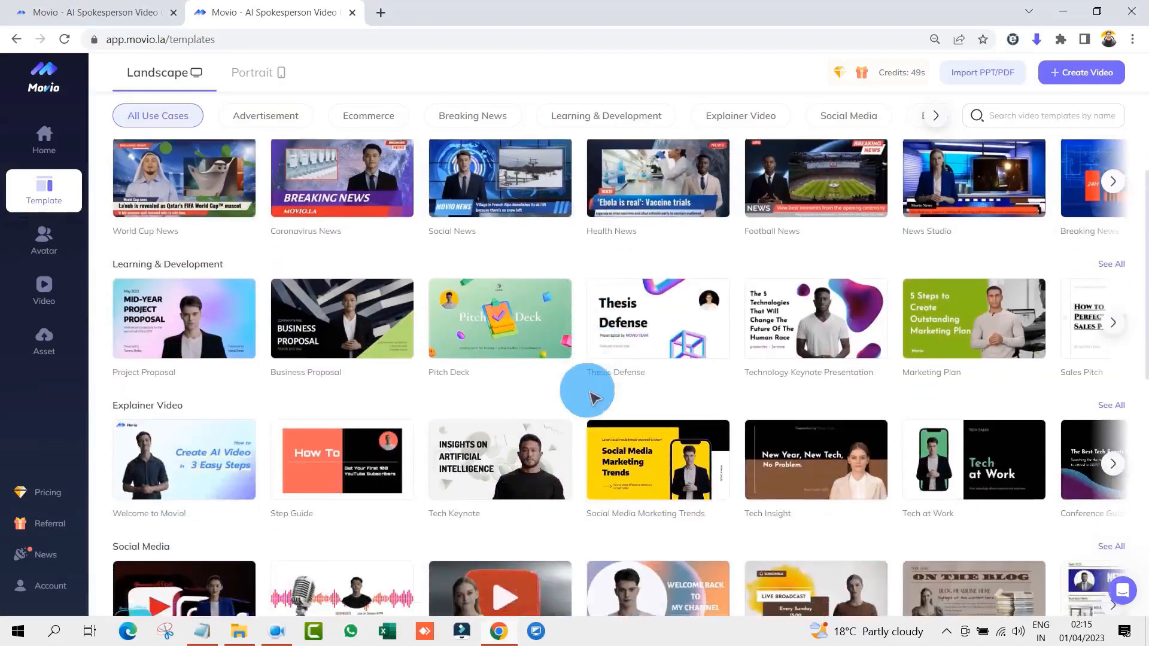
pyautogui.click(490, 480)
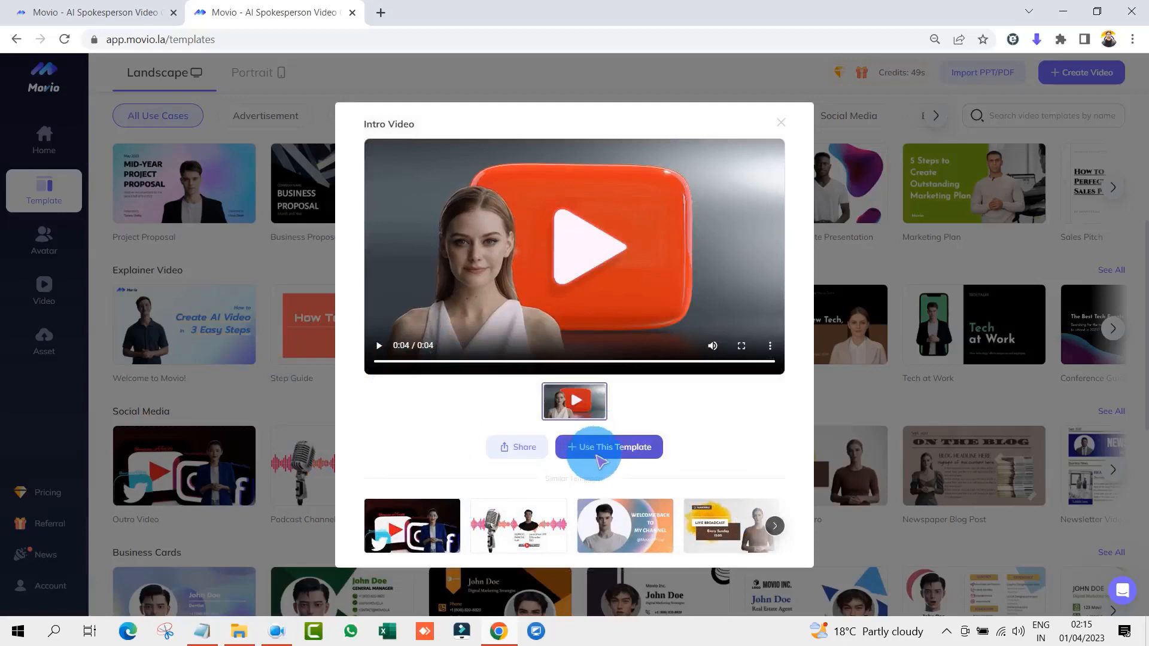
# Use the Intro Video template and replace its text script with "i love you", a person's first name and "i really love you"
pyautogui.click(617, 458)
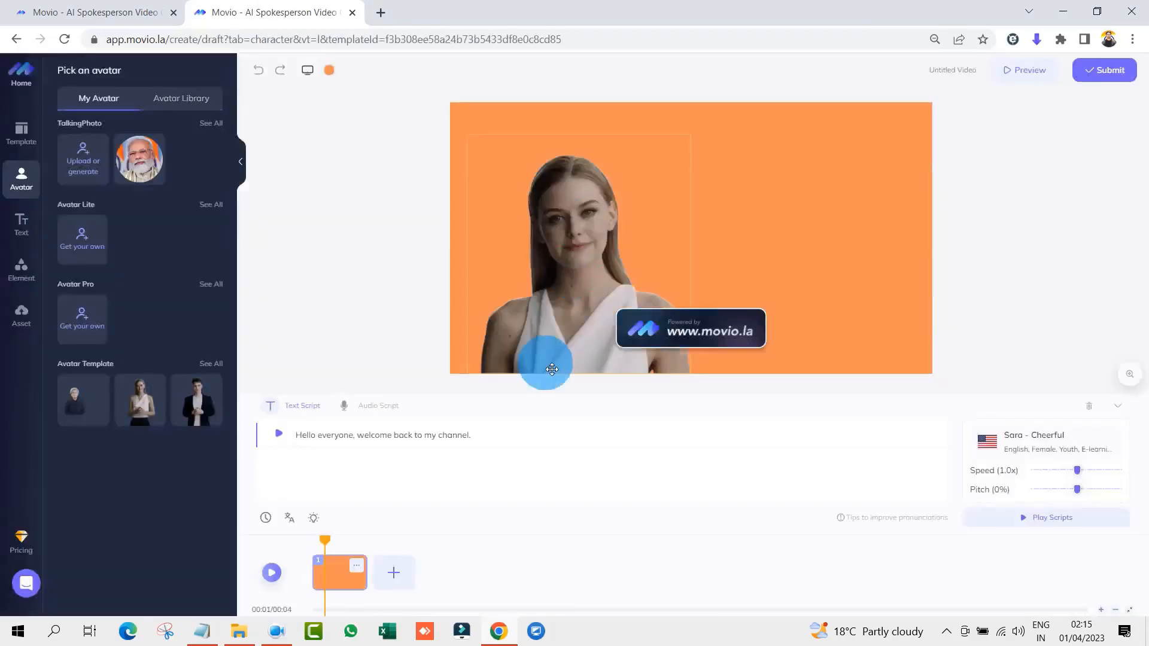
pyautogui.click(320, 446)
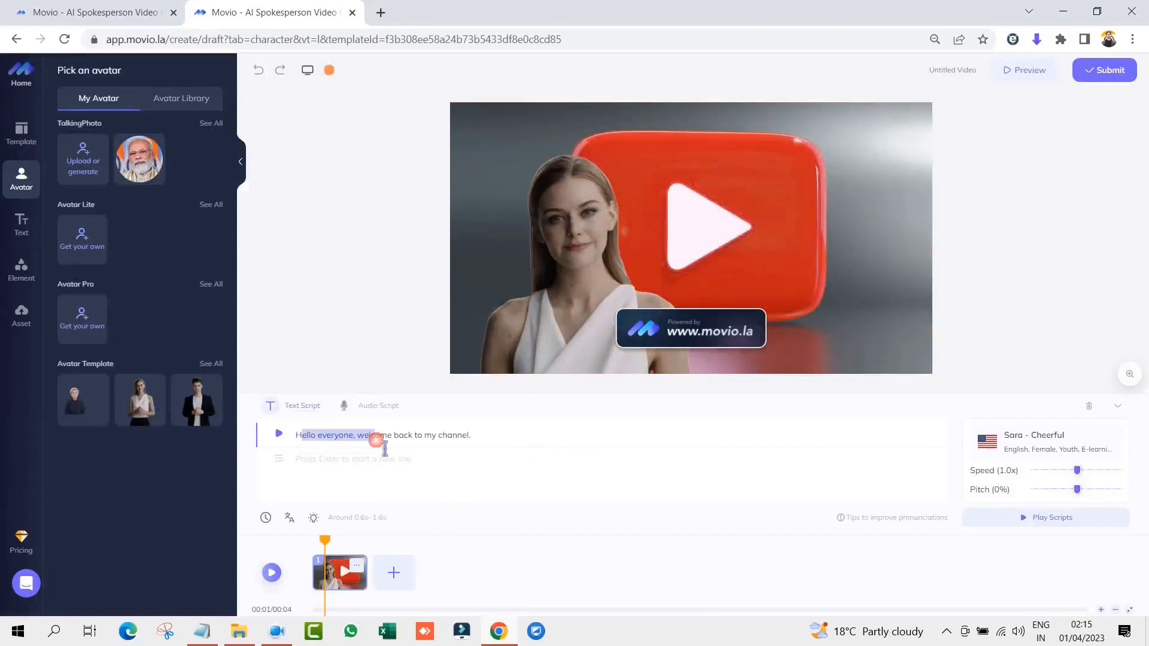
pyautogui.click(298, 437)
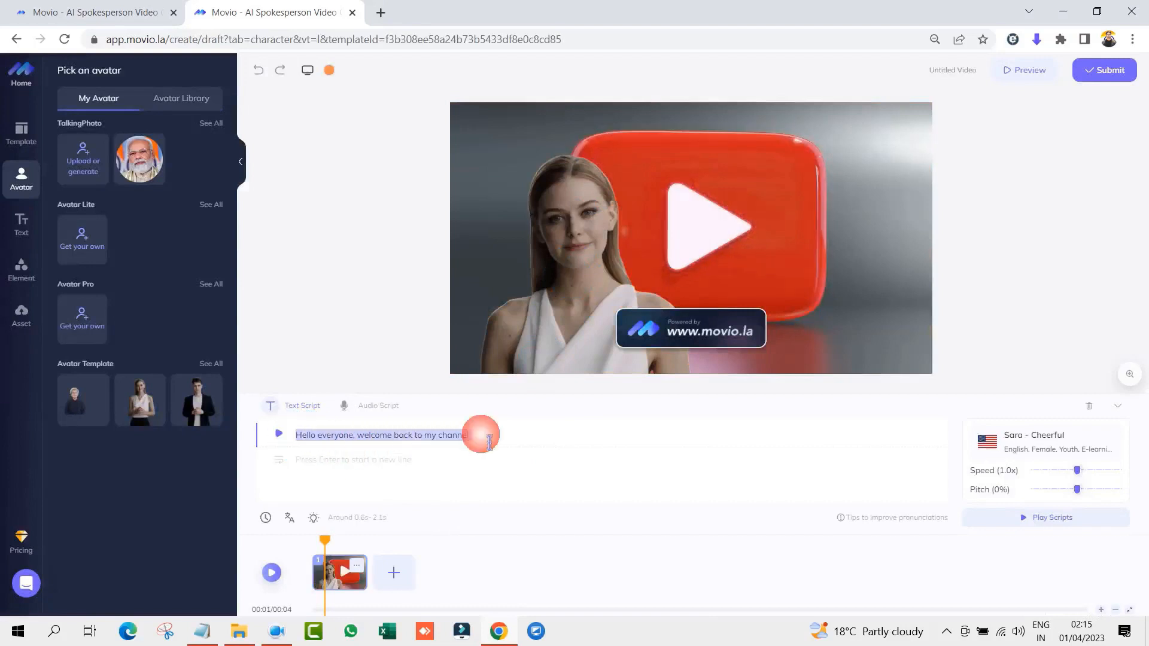
pyautogui.moveTo(490, 442); pyautogui.dragTo(298, 450)
pyautogui.press('BackSpace')
pyautogui.write('i love')
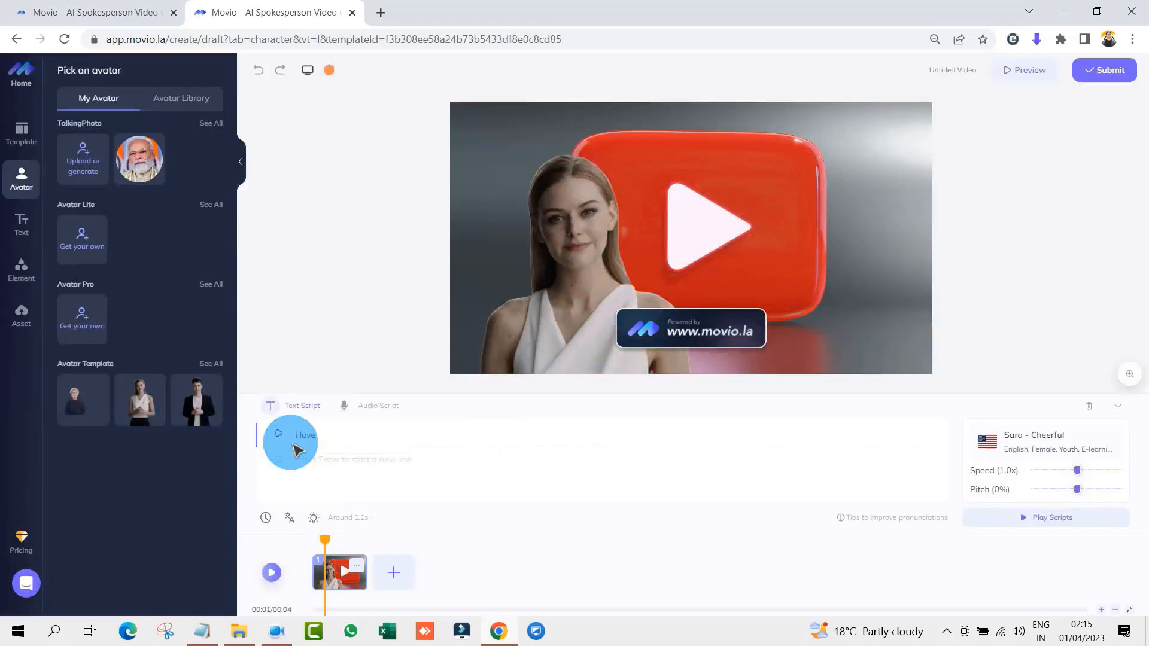
pyautogui.write(' you mohit')
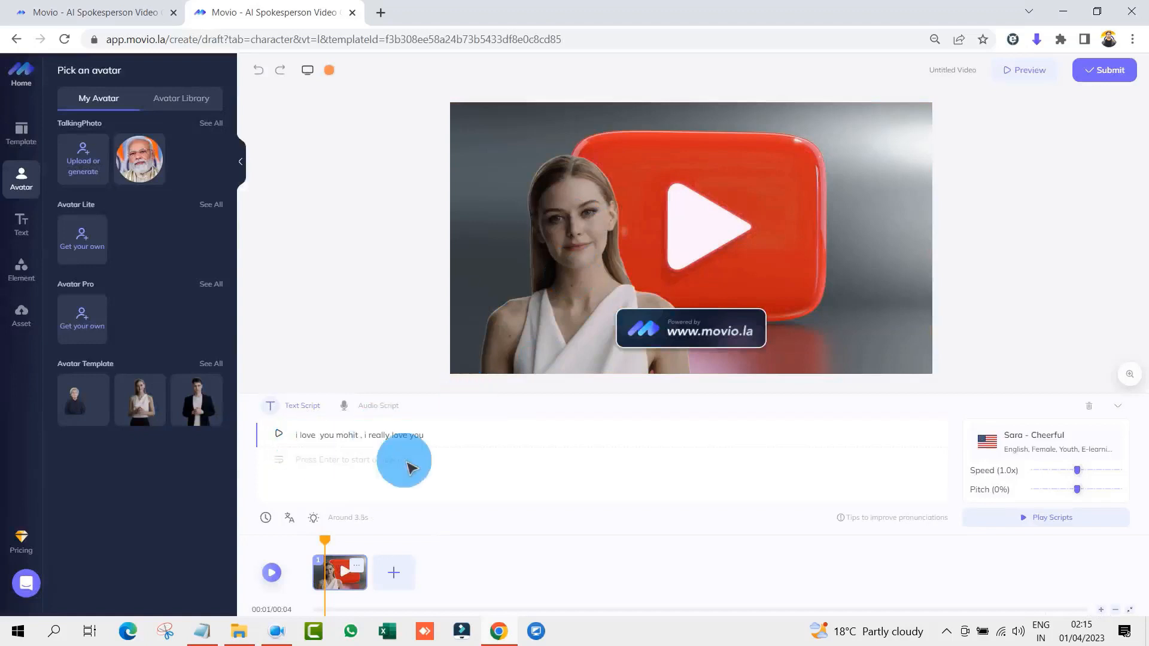
pyautogui.click(298, 446)
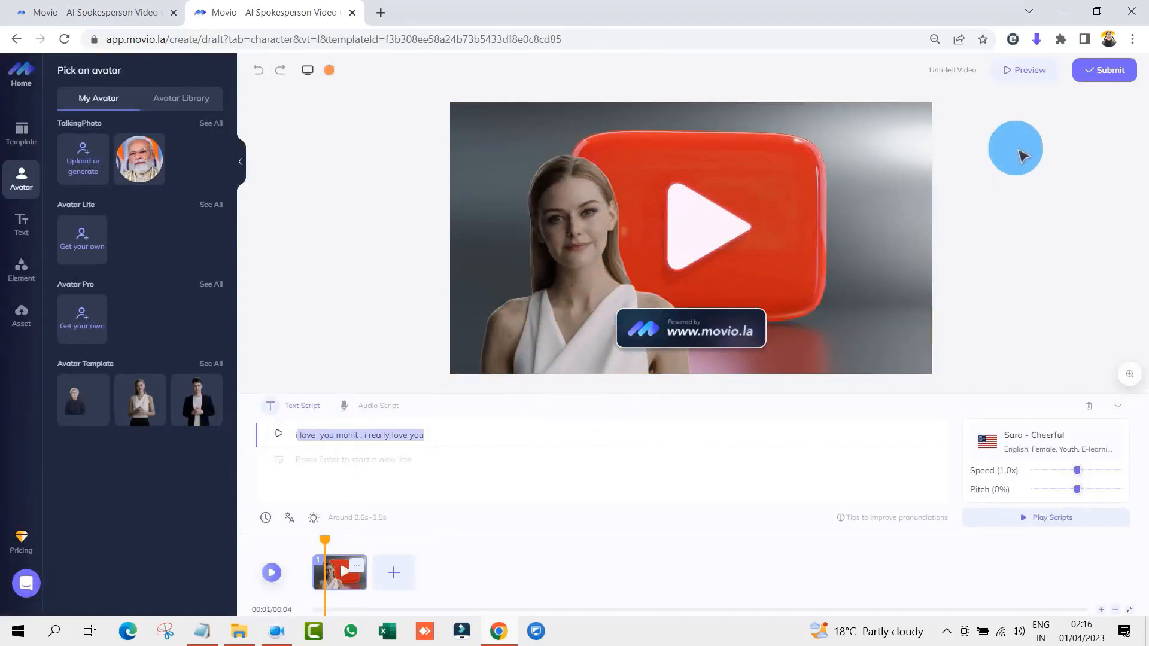
# Submit the Intro Video draft for production, loading its text-to-speech directly without a preview and confirming the use of credits
pyautogui.click(1094, 79)
pyautogui.click(602, 377)
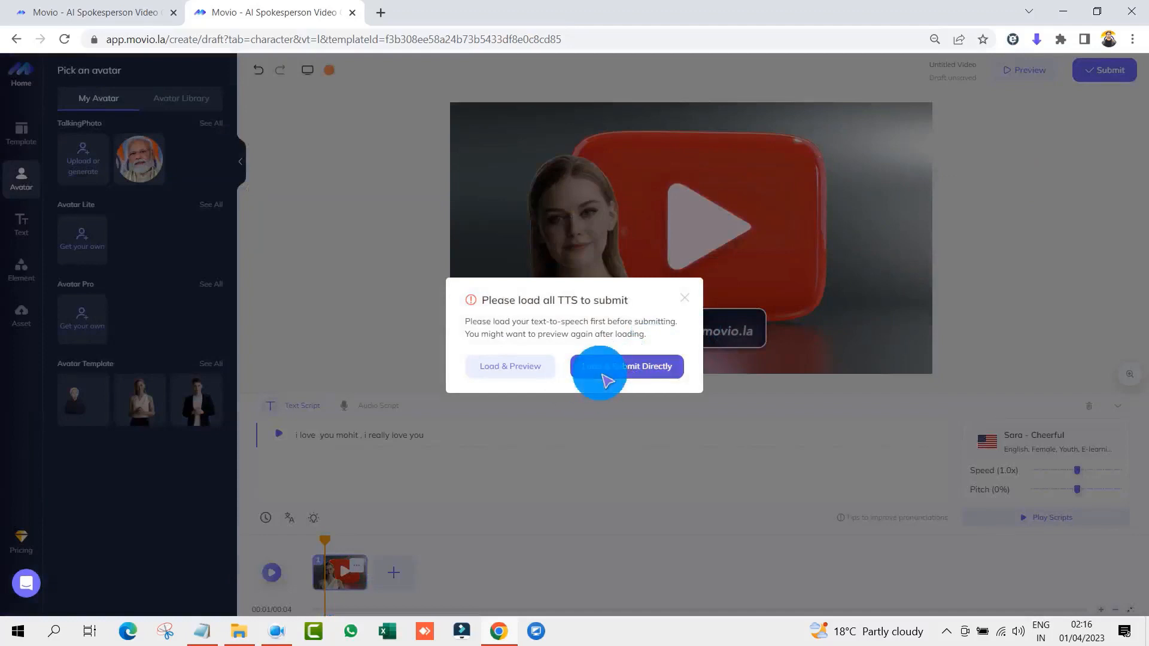
pyautogui.click(604, 376)
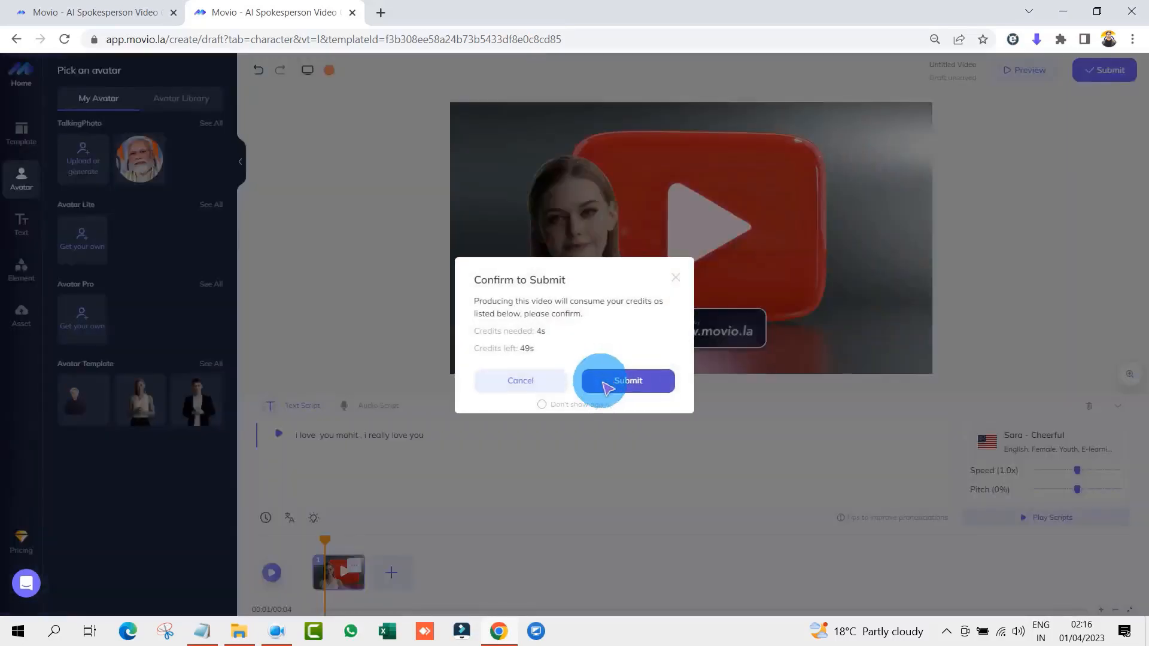
pyautogui.click(606, 383)
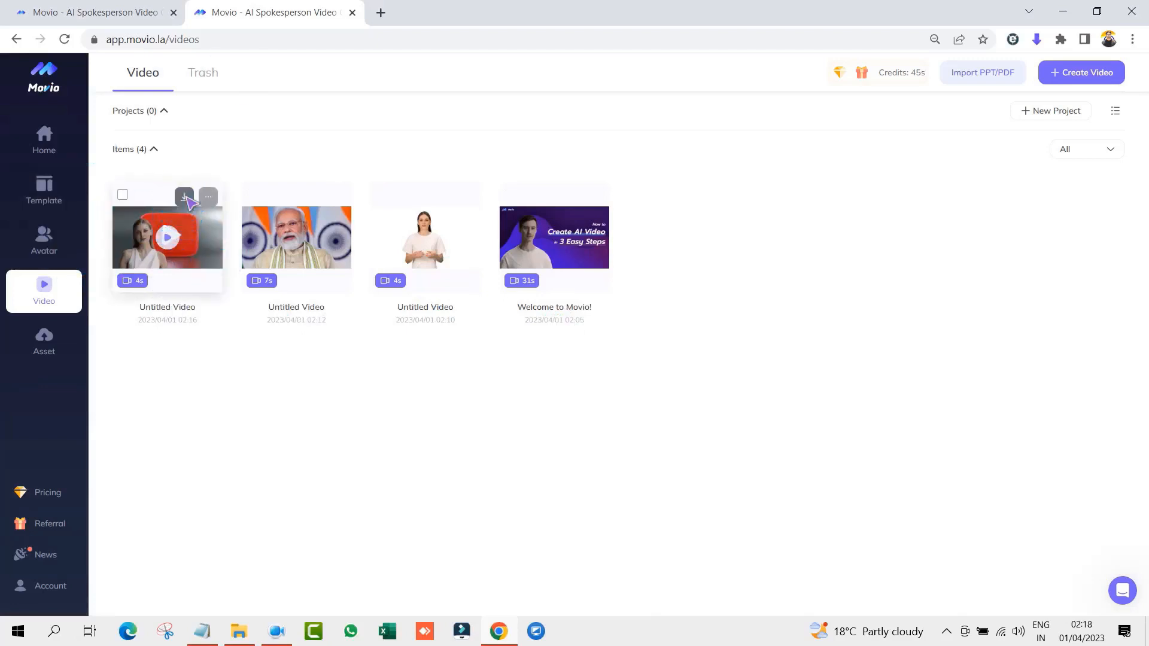
# Download the newly produced intro video to the Desktop as Untitled+Video (1).mp4
pyautogui.click(185, 198)
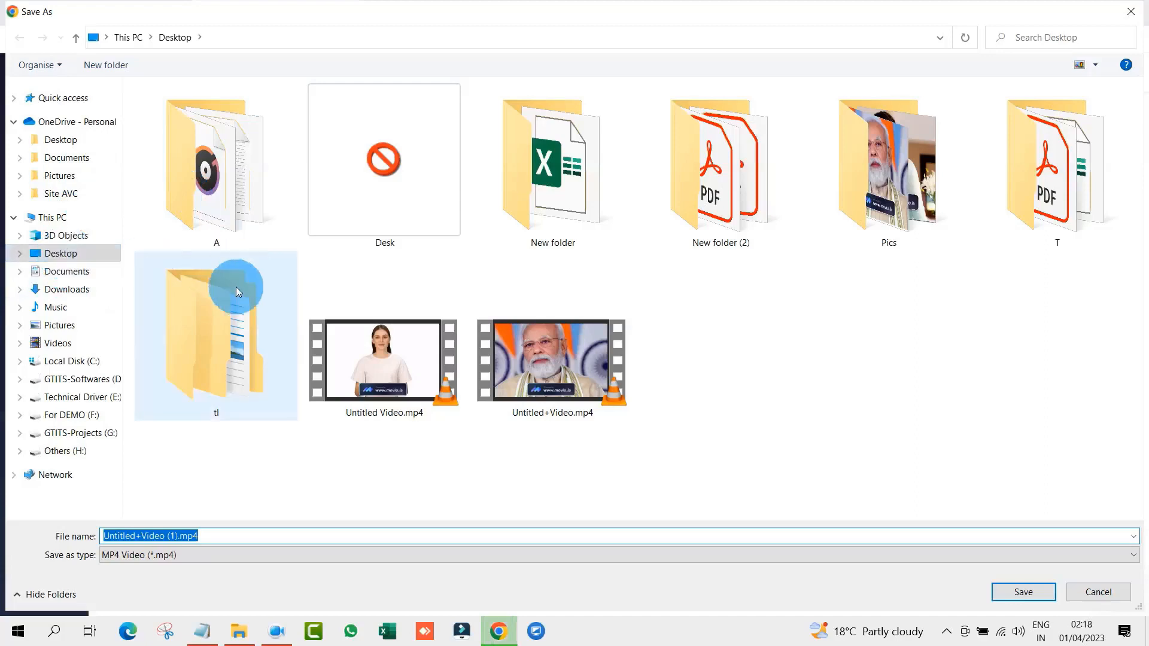
pyautogui.click(20, 254)
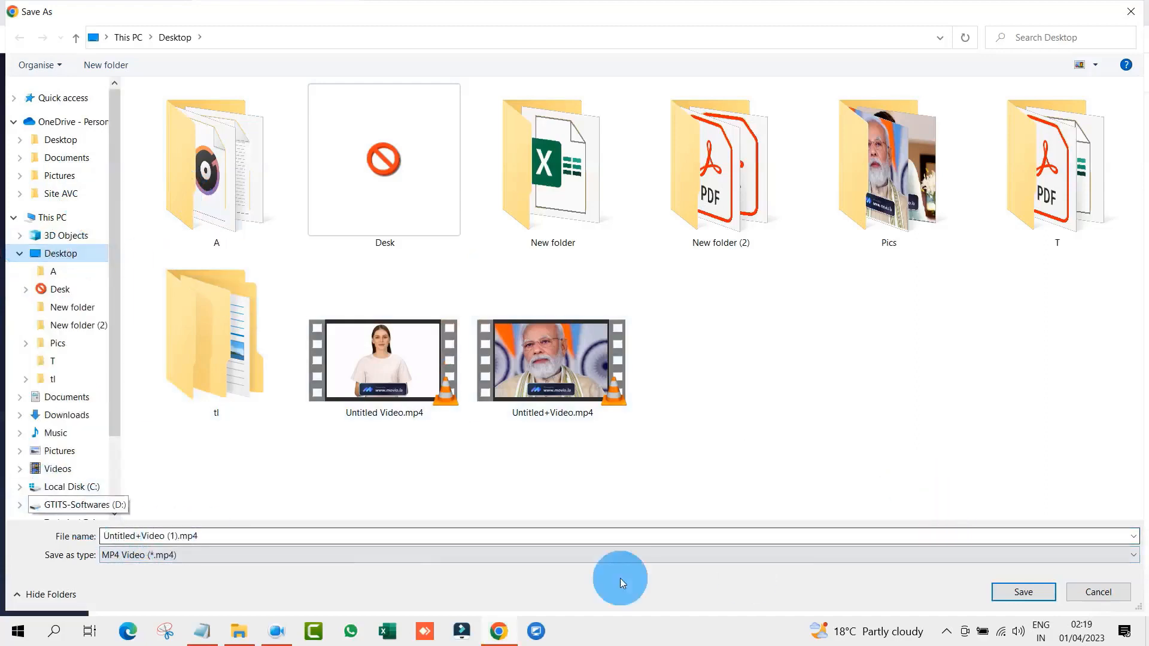
pyautogui.click(1002, 596)
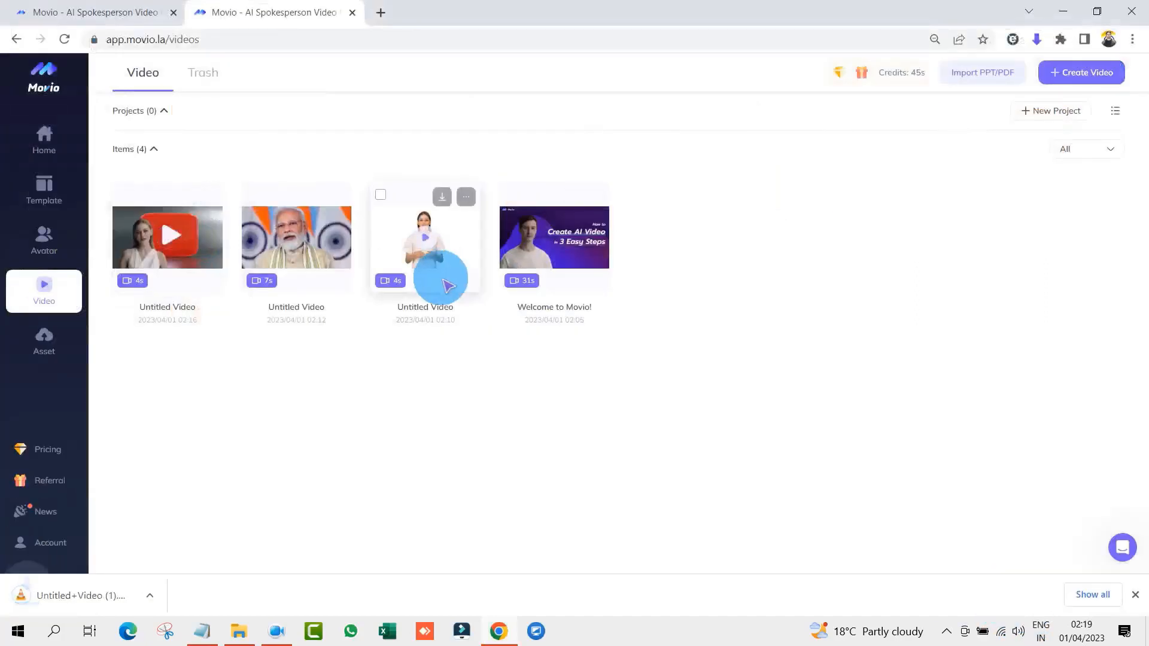
# Minimize the browser, move Untitled+Video (1).mp4 below the other two video icons, watch it in VLC and close the player
pyautogui.click(1074, 16)
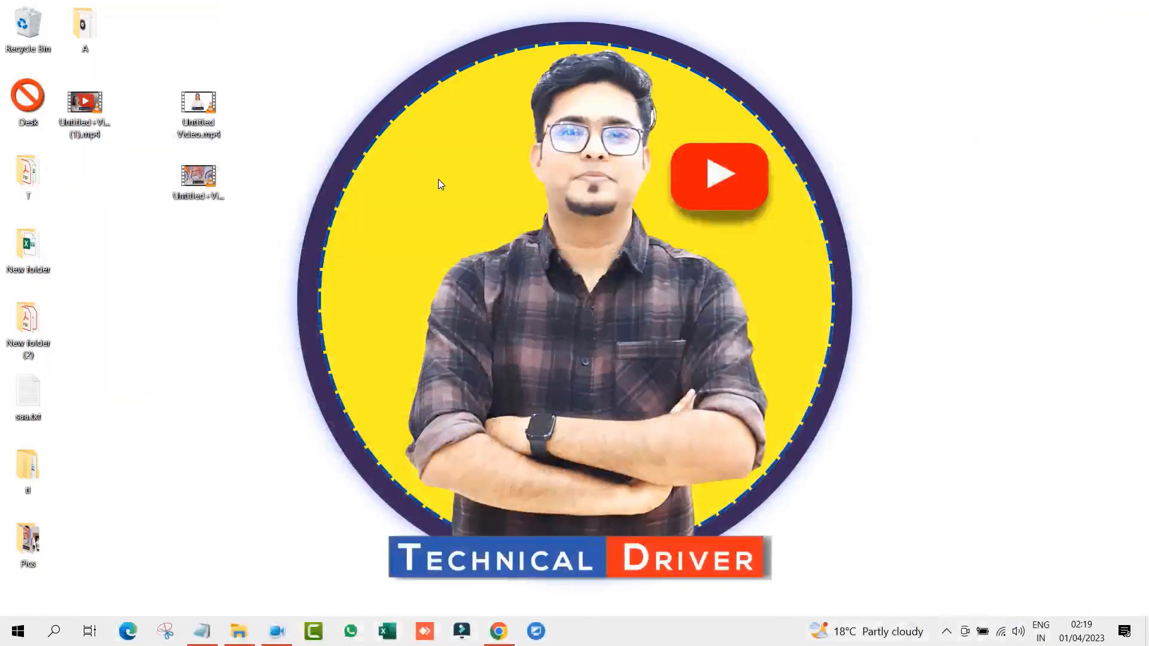
pyautogui.moveTo(101, 117); pyautogui.dragTo(210, 330)
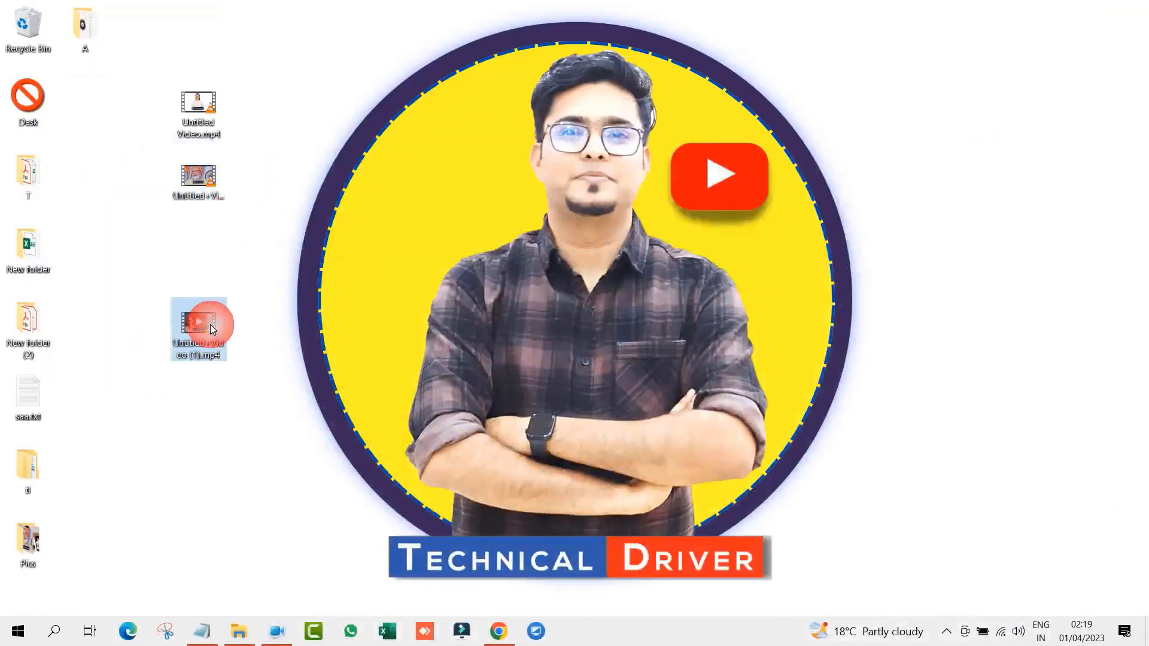
pyautogui.doubleClick(210, 333)
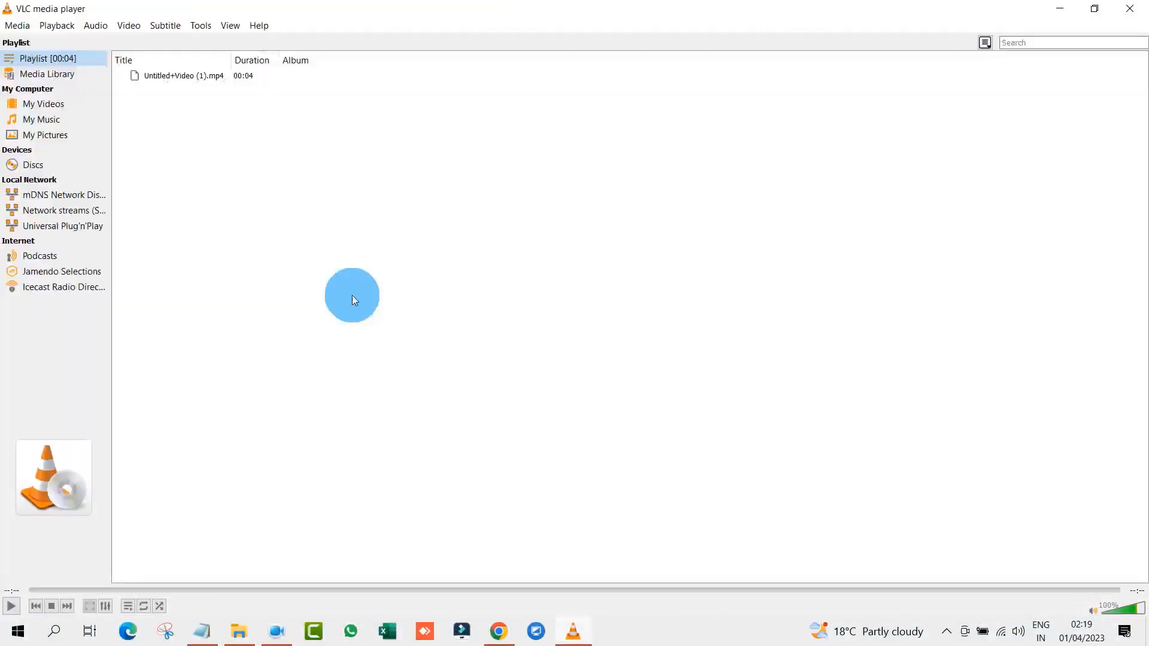
pyautogui.click(1129, 10)
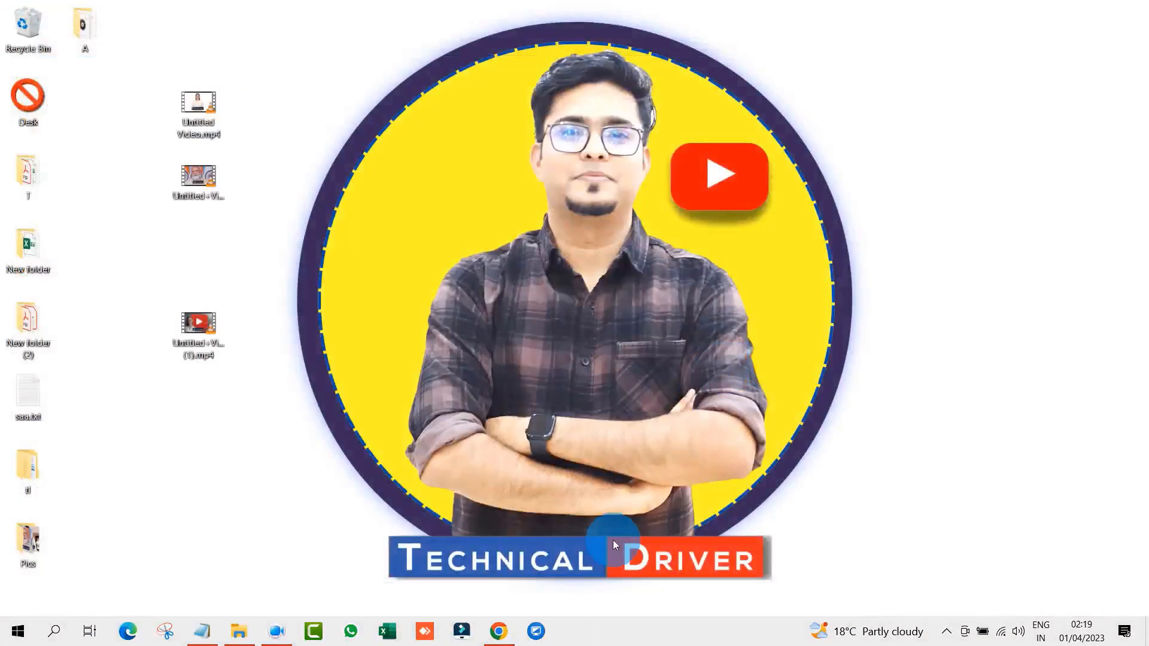
# Switch back to Movio in Chrome, dismiss the finished download notice and look through all landscape templates down to the Others group
pyautogui.click(499, 632)
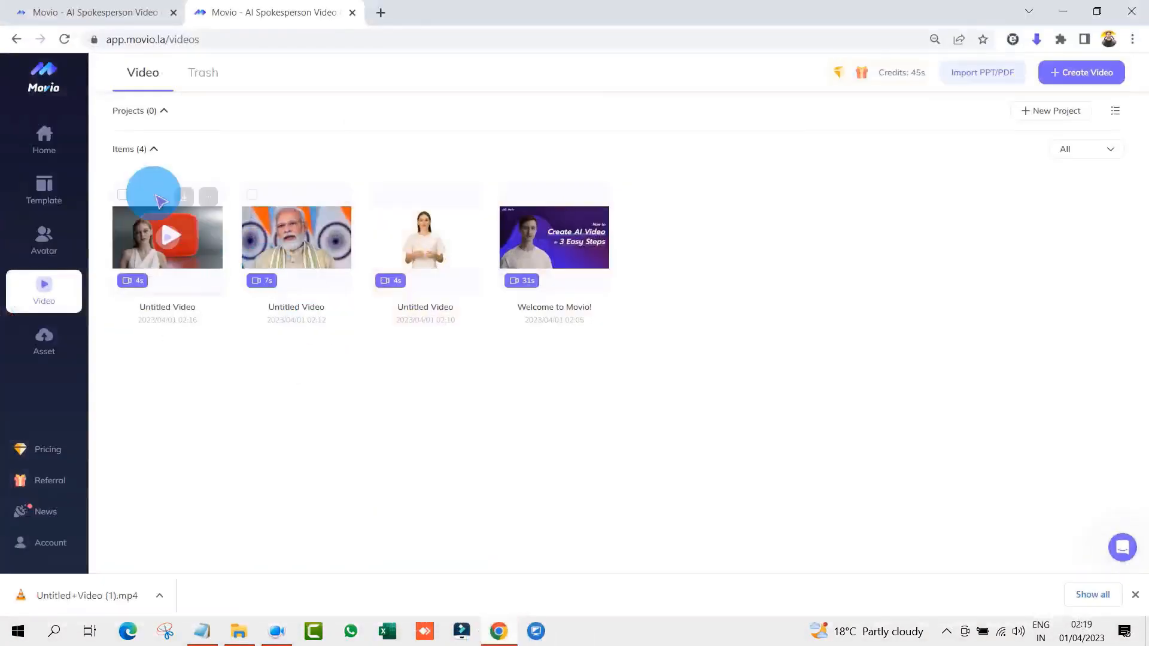
pyautogui.click(45, 148)
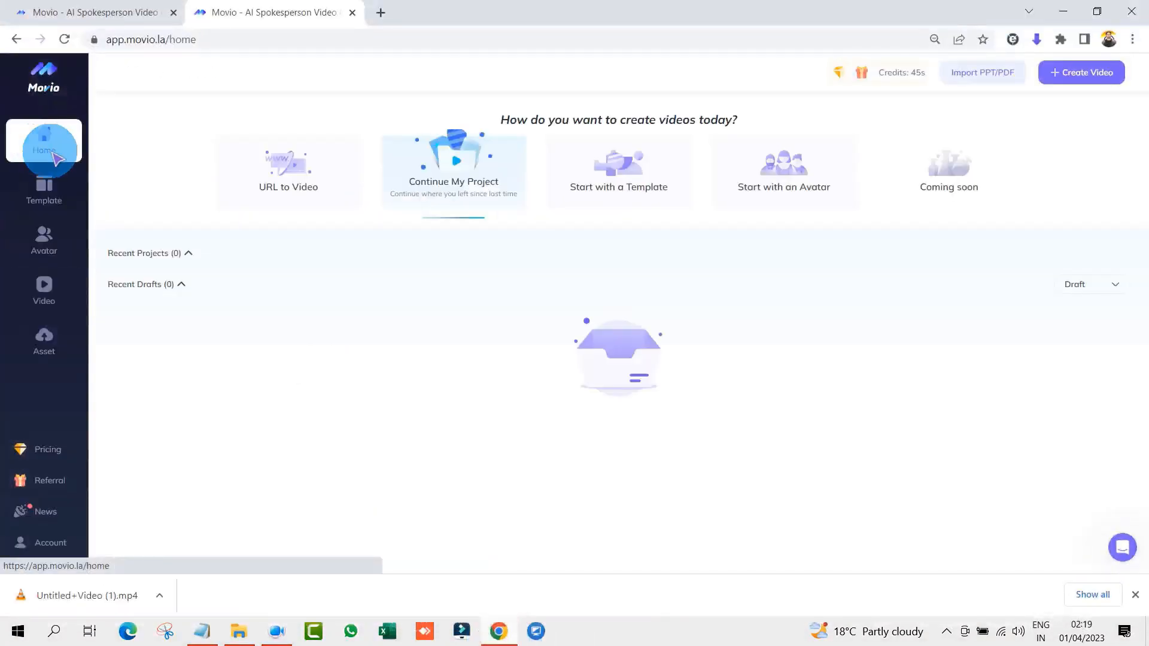
pyautogui.click(48, 203)
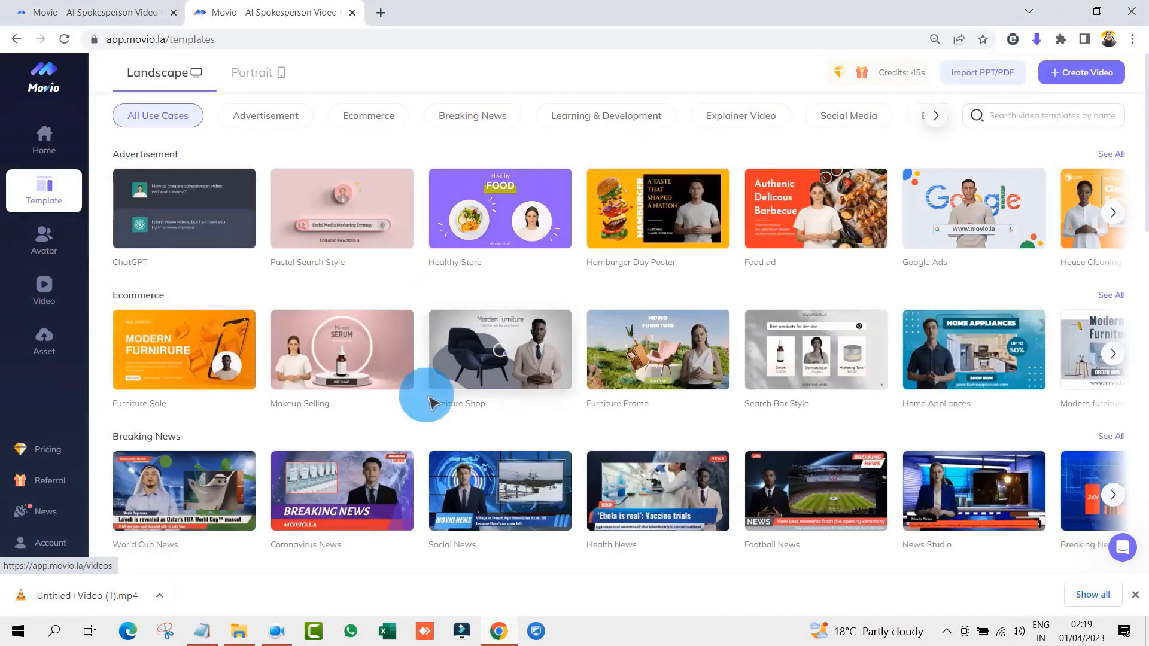
pyautogui.scroll(-8, 428, 398)
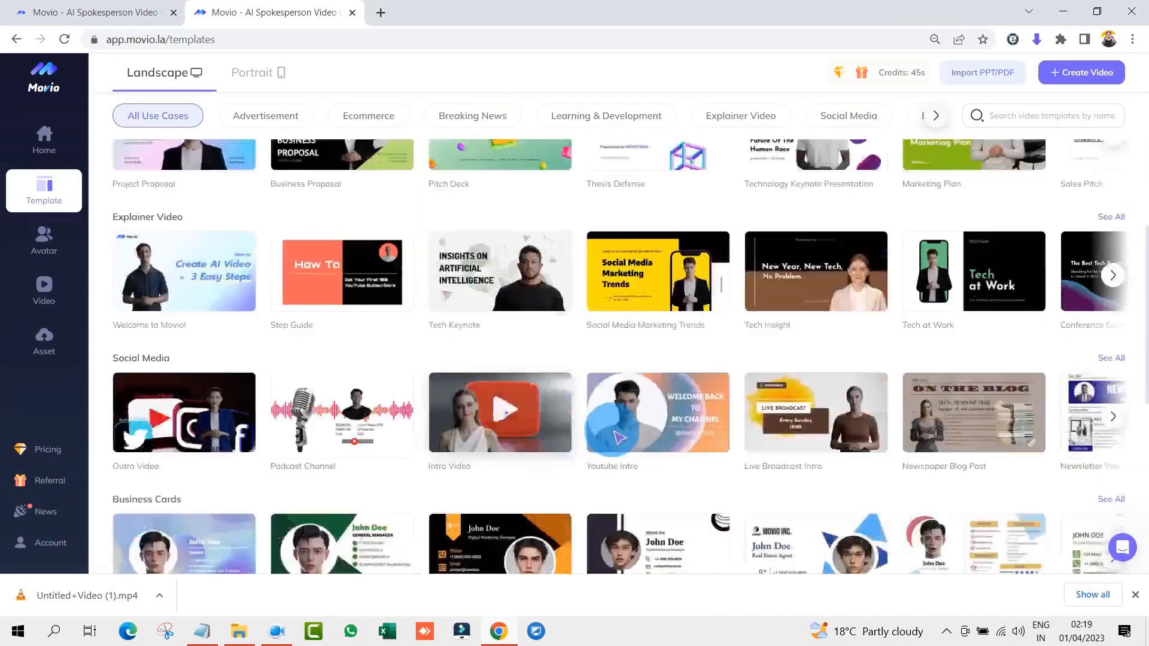
pyautogui.click(1136, 595)
pyautogui.click(479, 374)
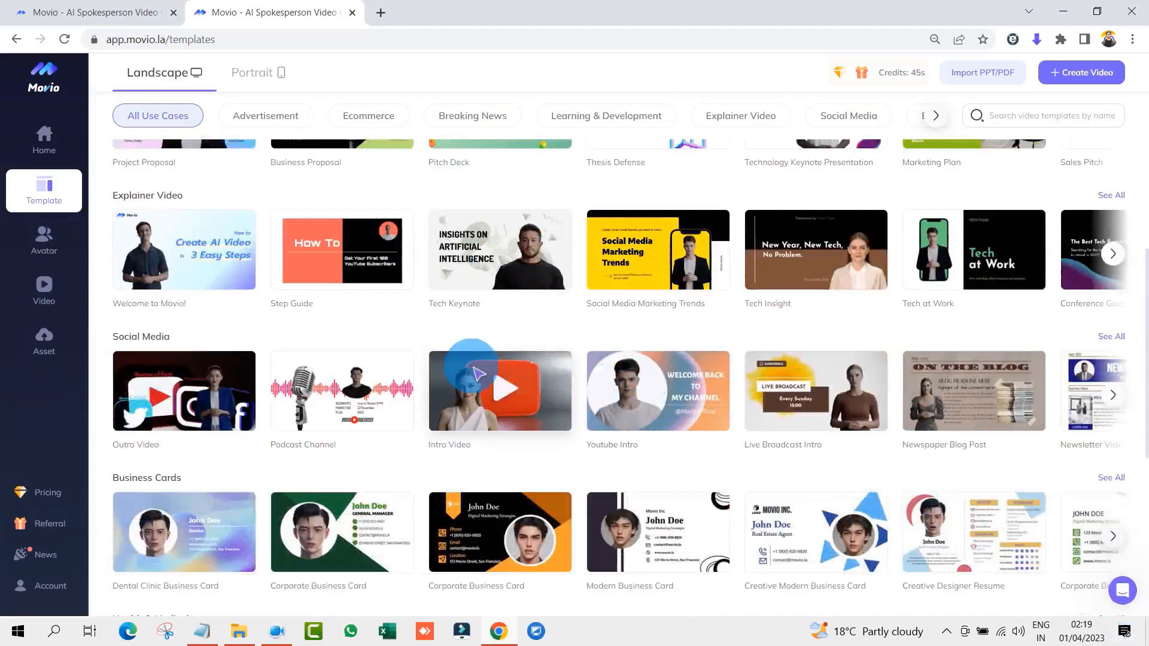
pyautogui.scroll(-1, 479, 374)
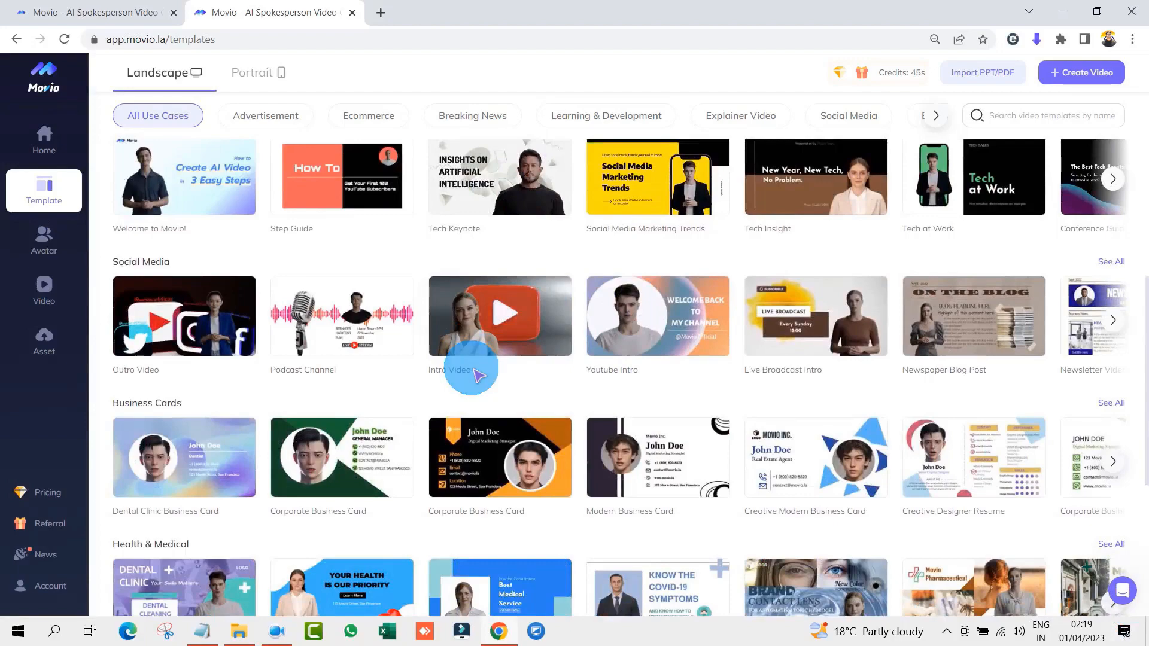
pyautogui.scroll(-5, 415, 359)
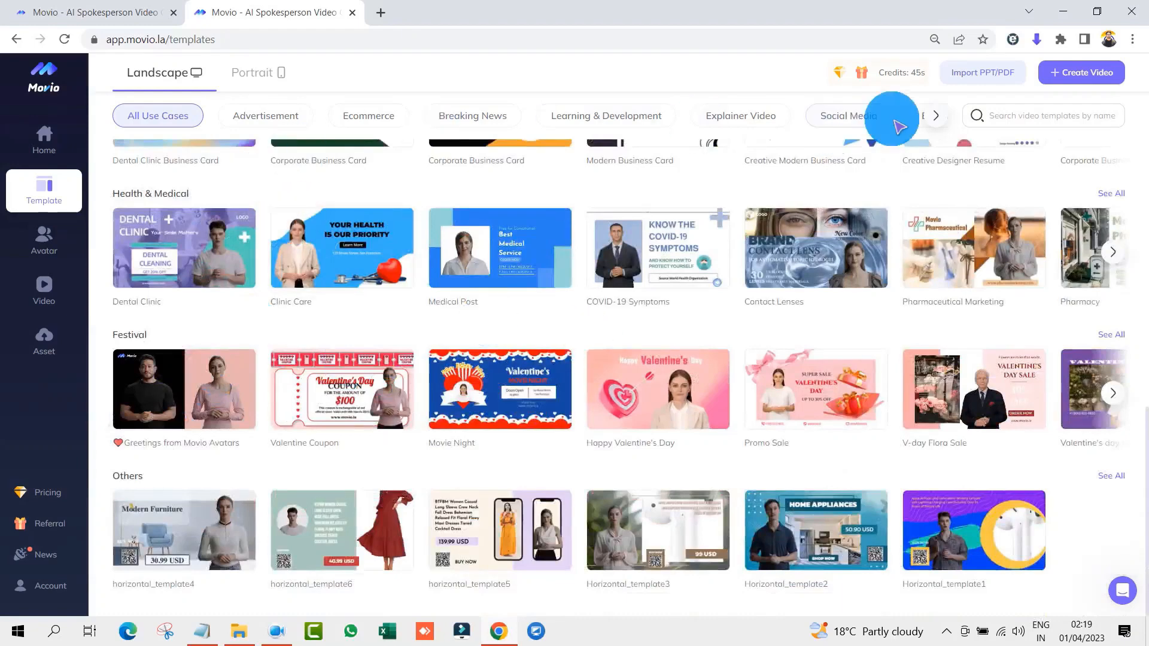
# View the landscape templates filtered by the Others, Festival, Health & Medical and Business Cards use cases
pyautogui.click(934, 117)
pyautogui.click(932, 117)
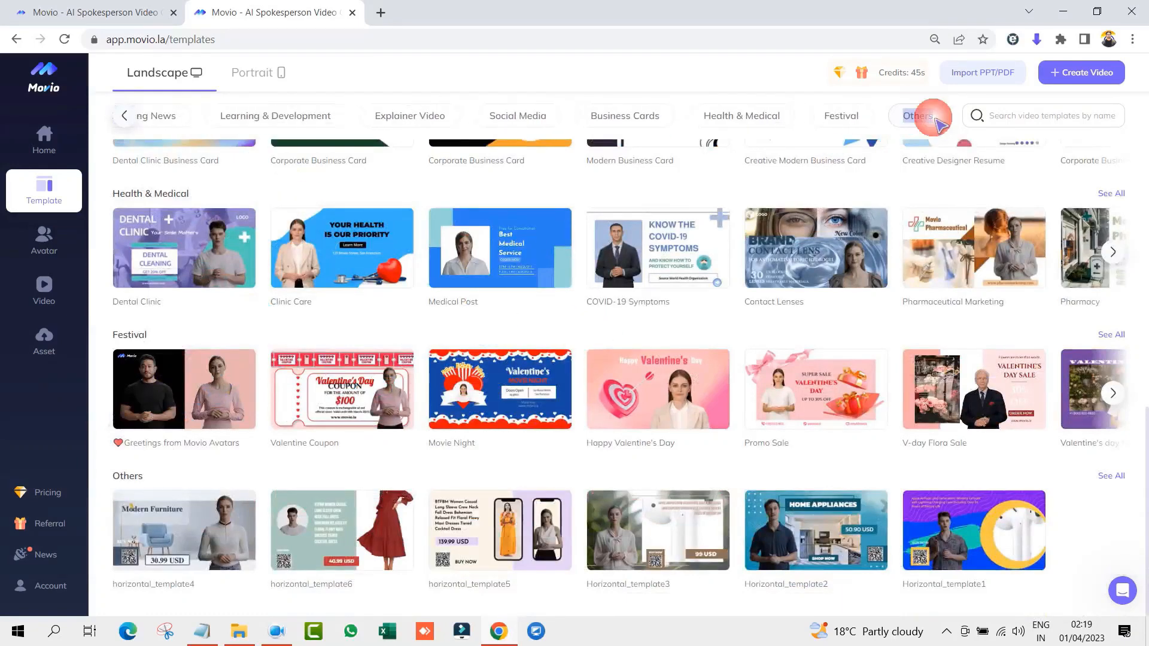
pyautogui.click(925, 117)
pyautogui.click(844, 120)
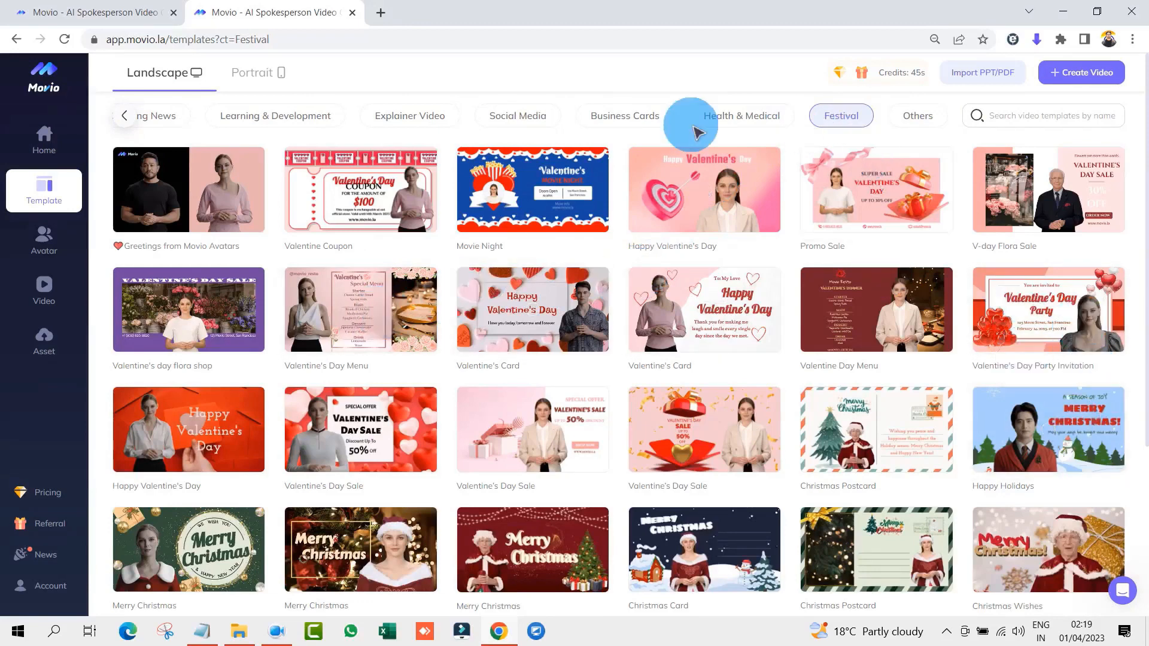
pyautogui.click(712, 119)
pyautogui.click(618, 127)
# Look through the Avatar Pro avatars in the avatar library
pyautogui.click(43, 239)
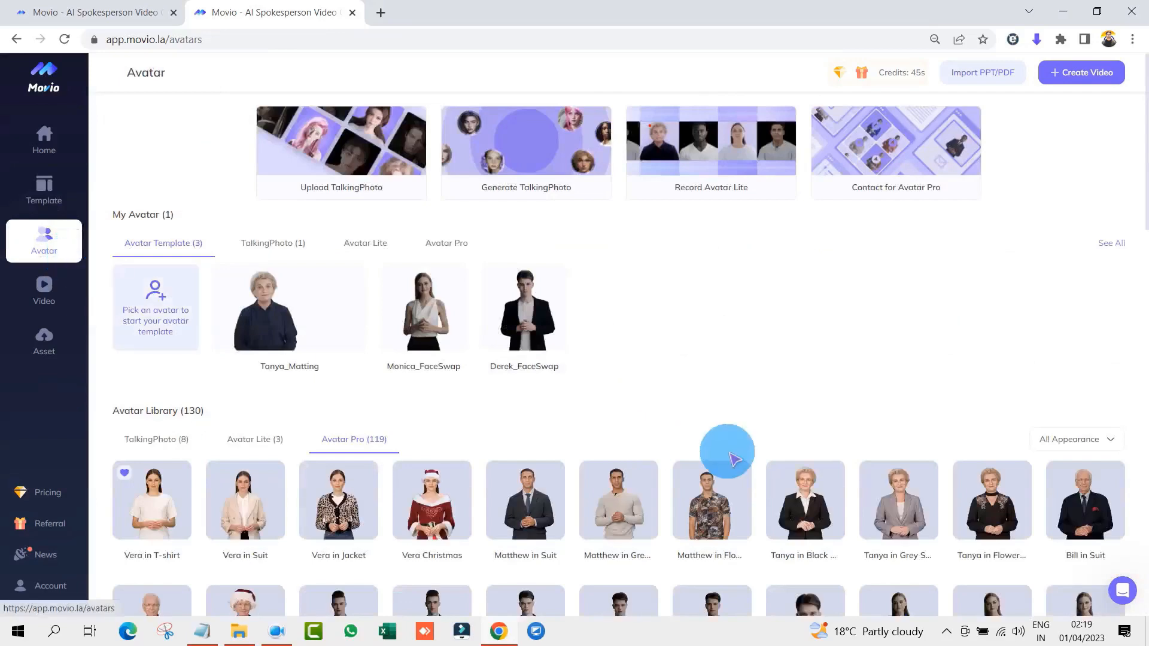
pyautogui.scroll(-5, 726, 454)
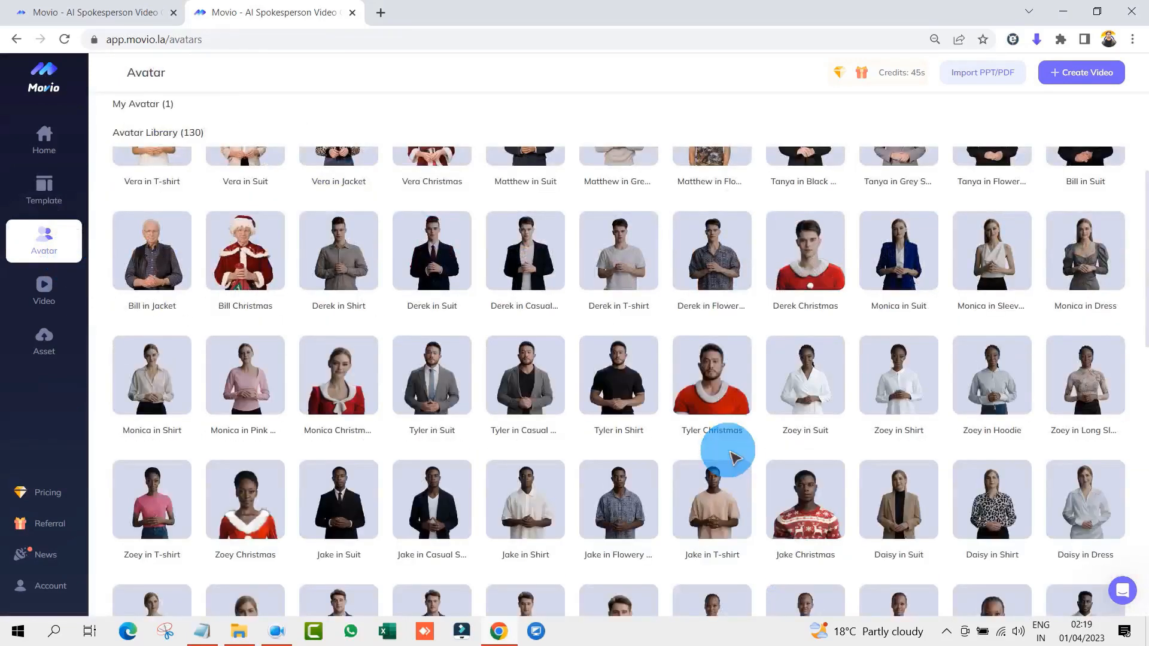